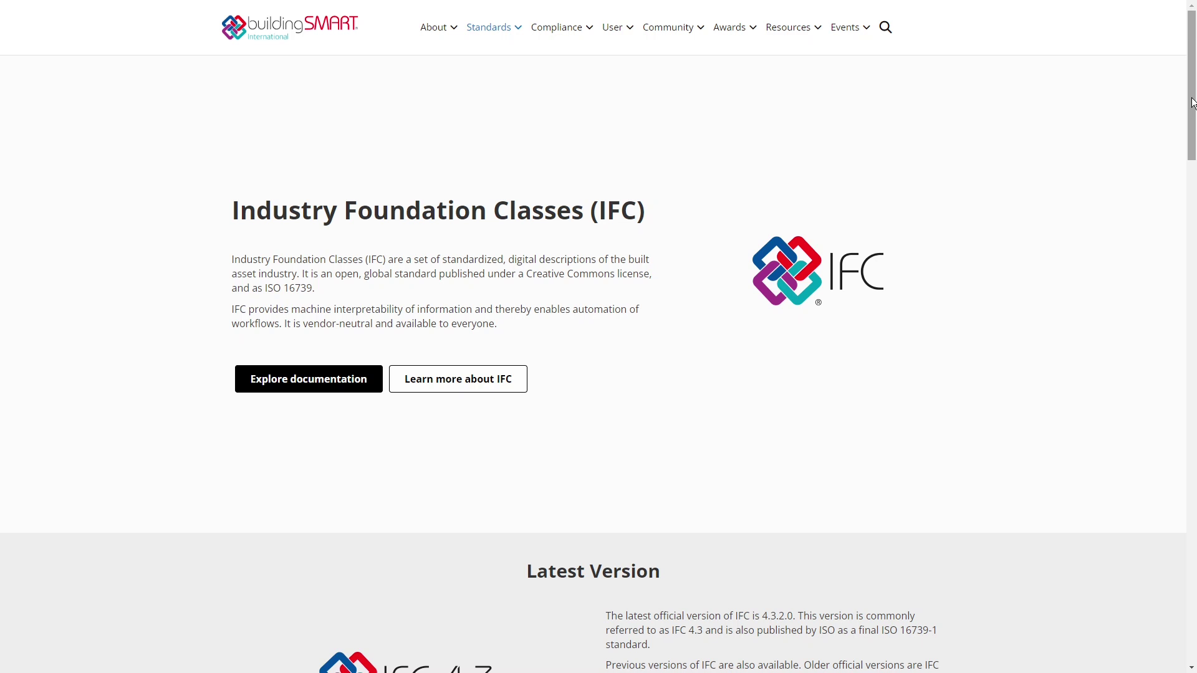
Scroll down the buildingSMART IFC standard page in Brave
drag(1192, 103, 1162, 583)
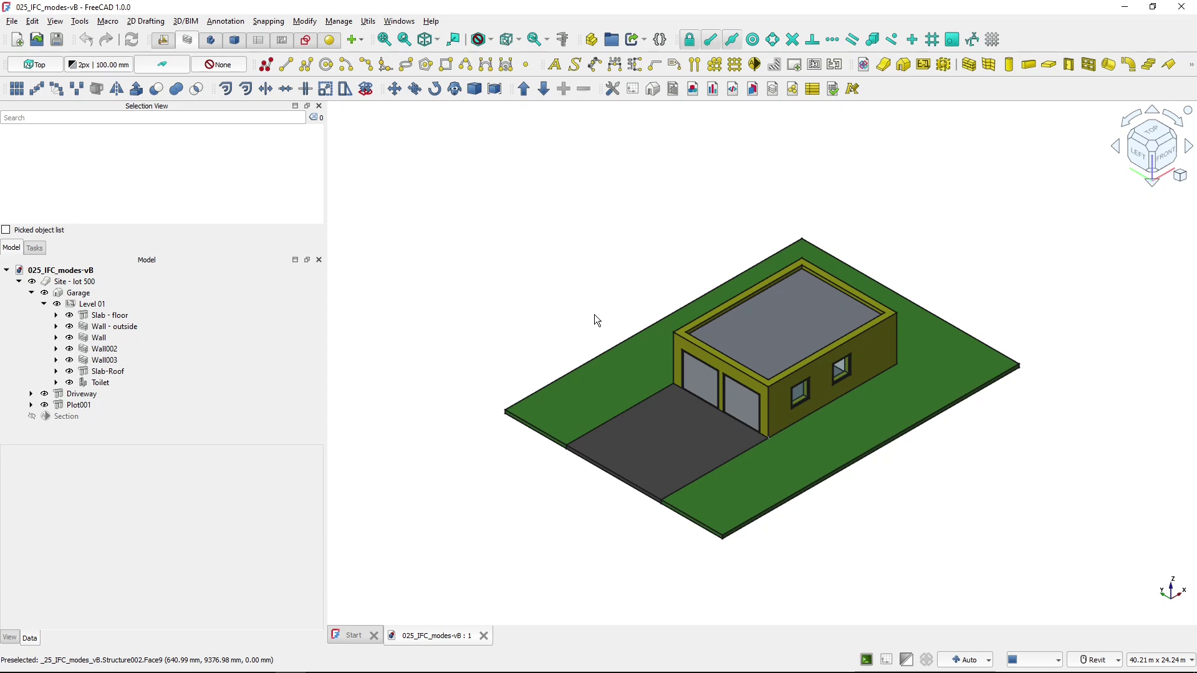
Box-select the whole garage model: site, garage, walls, slabs, driveway and plot
click(748, 336)
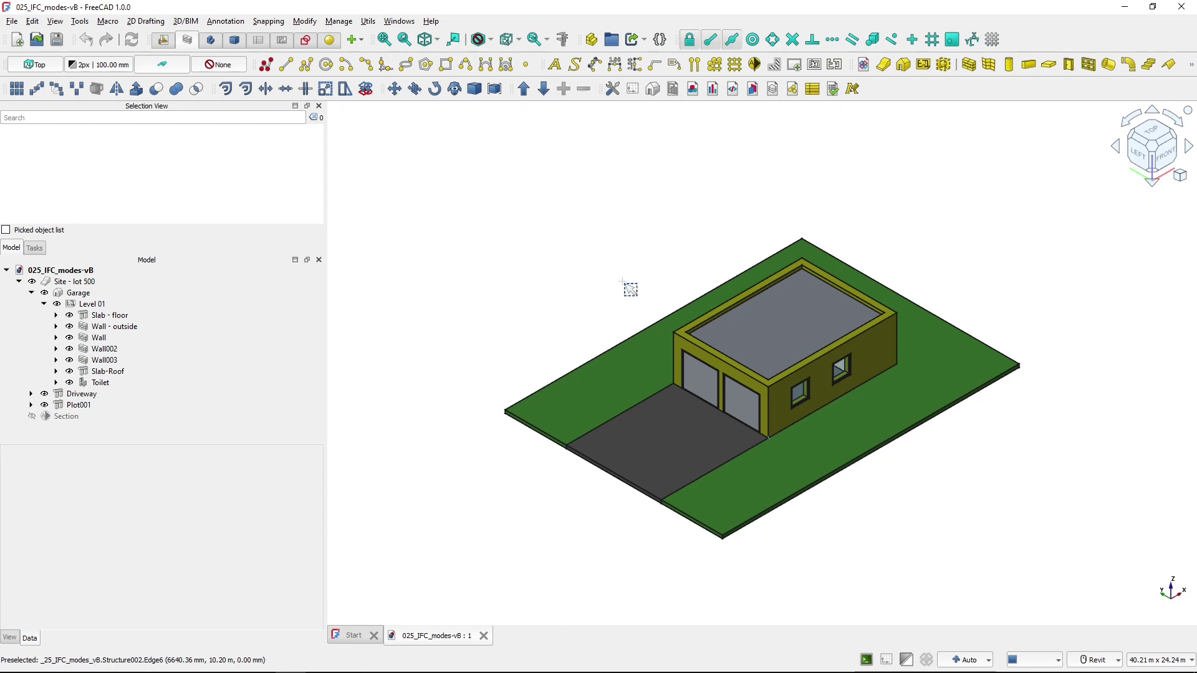
drag(462, 177, 1034, 563)
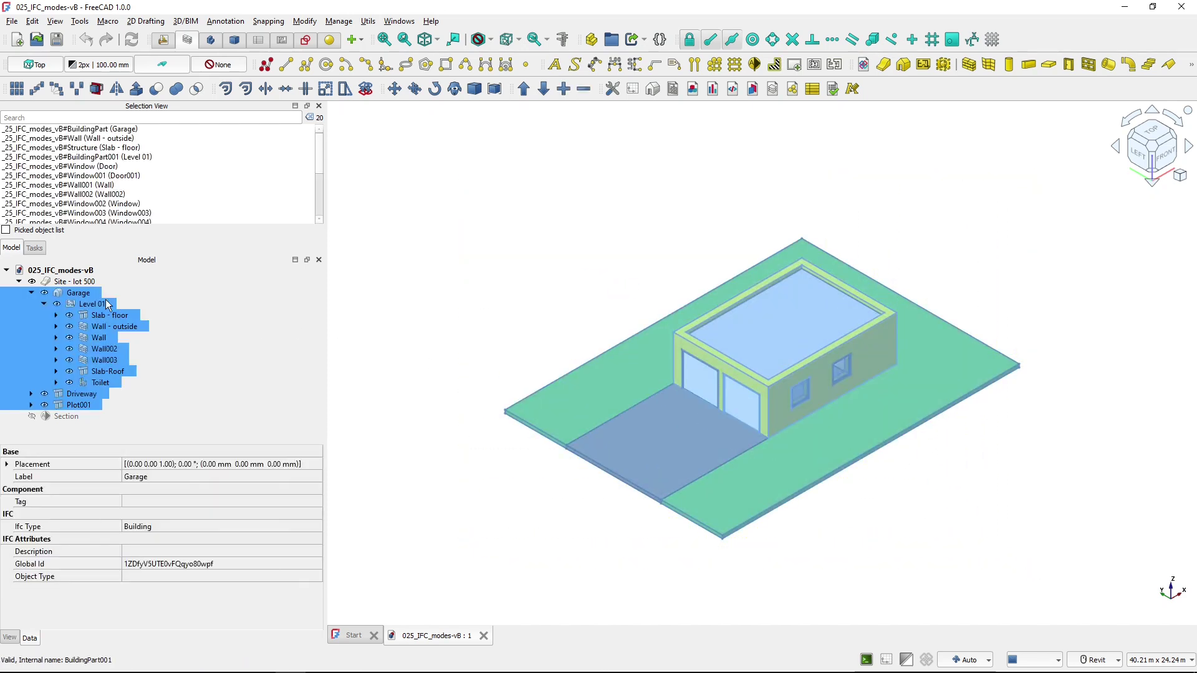
Export the selected garage model to Documents as 025_IFC_modes-vB.ifc
click(13, 23)
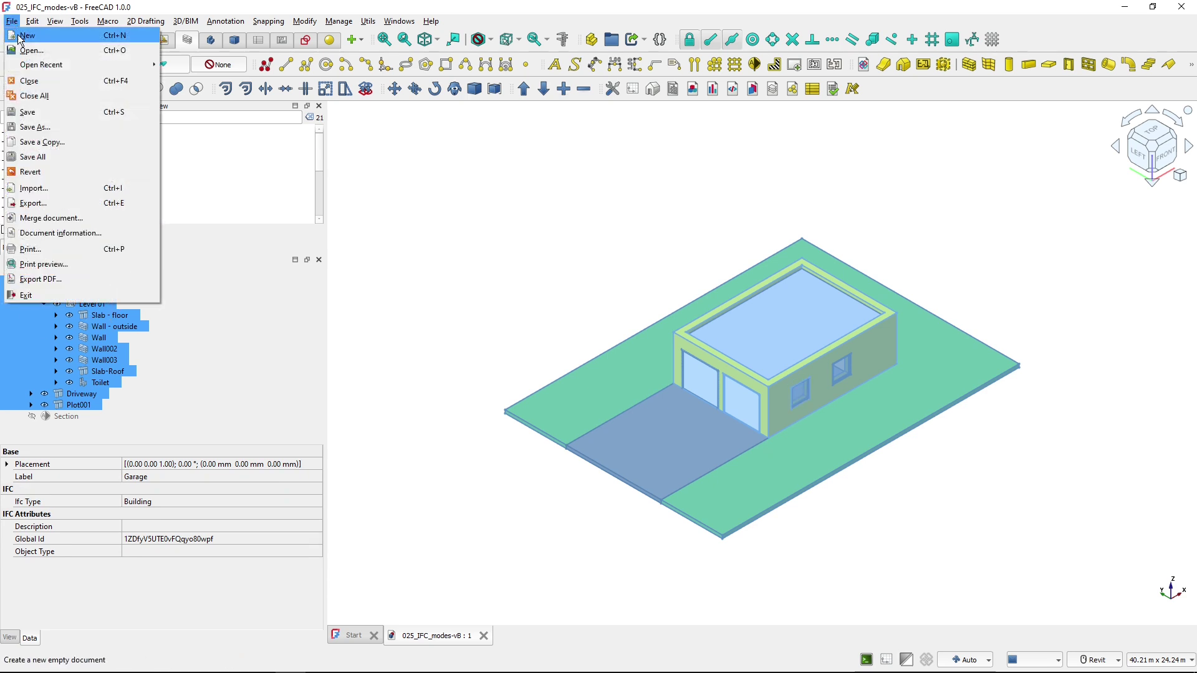
click(56, 202)
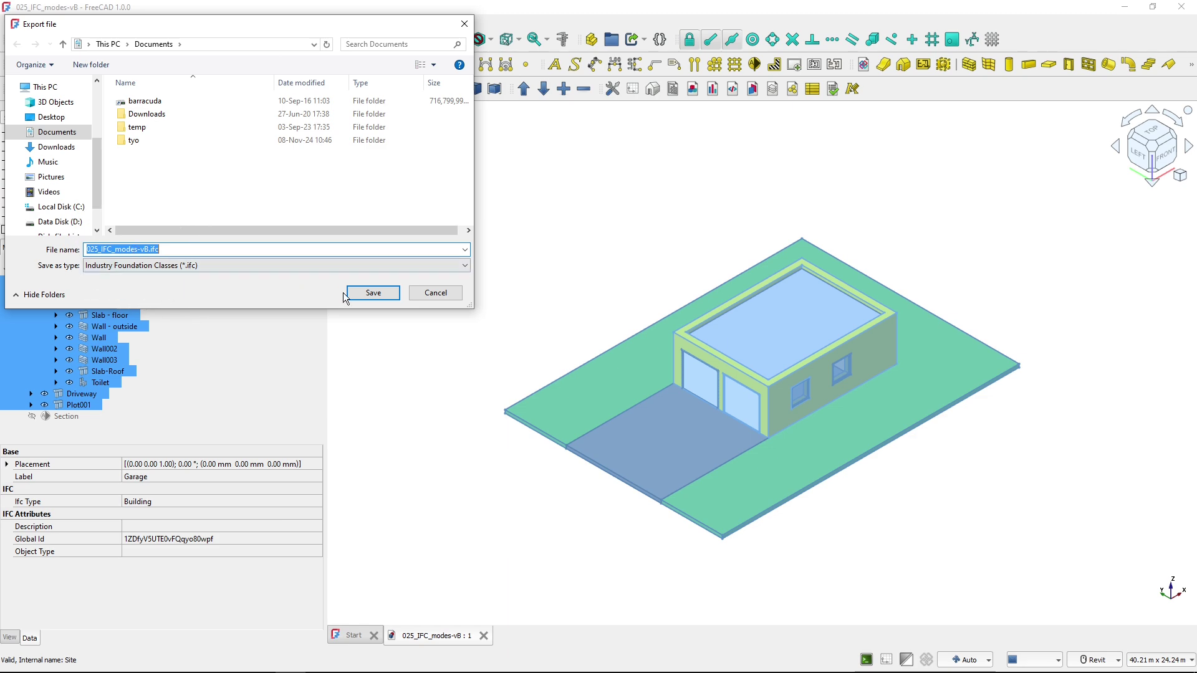
click(361, 293)
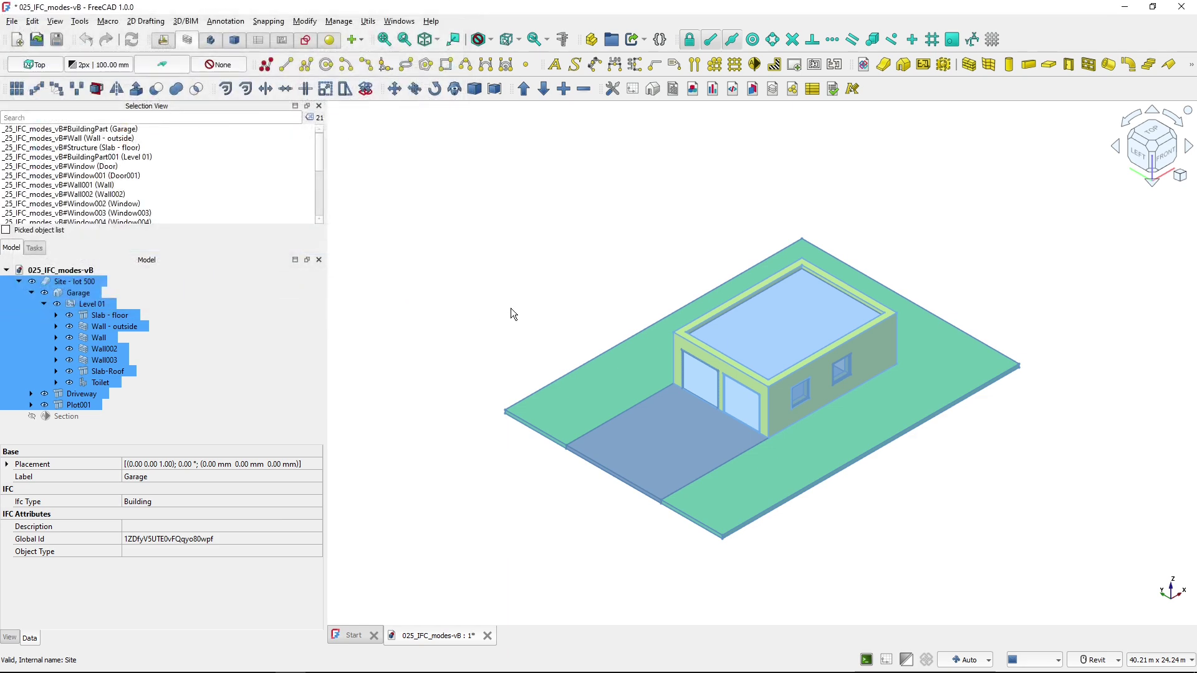
Clear the FreeCAD selection and open the exported 025_IFC_modes-vB.ifc from Documents in BIMvision
click(415, 311)
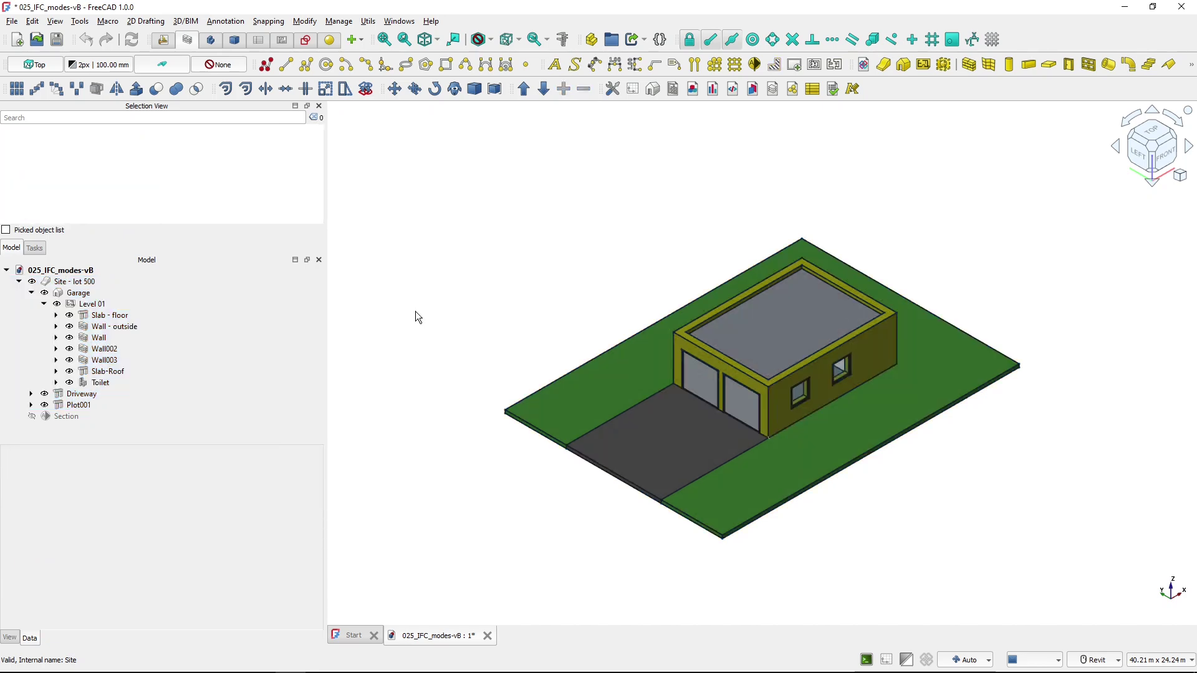
key(alt+Tab)
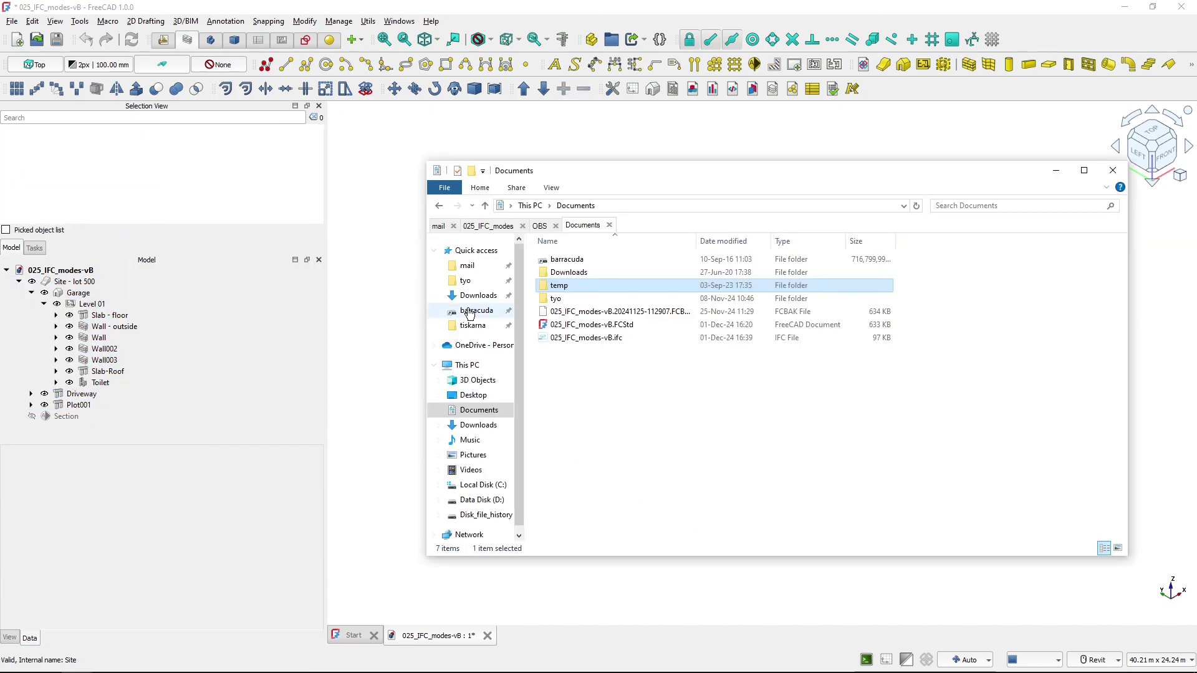
click(585, 338)
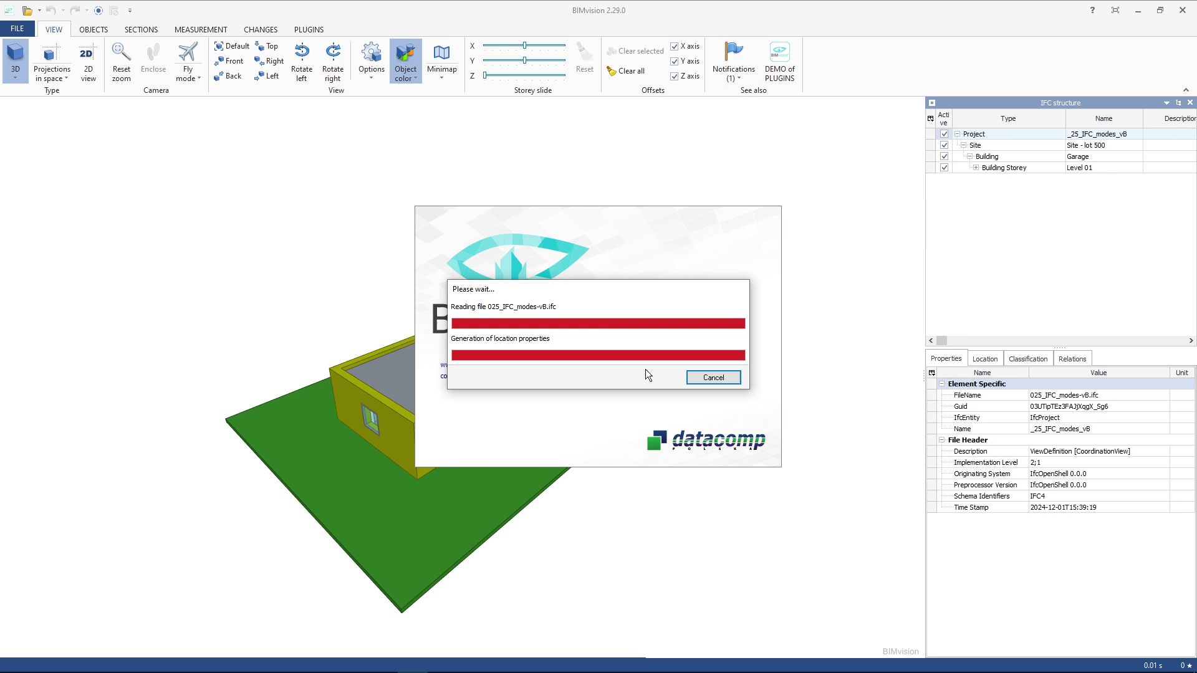
Inspect the garage's outside wall properties in BIMvision, then close the viewer
drag(645, 369, 498, 390)
click(556, 372)
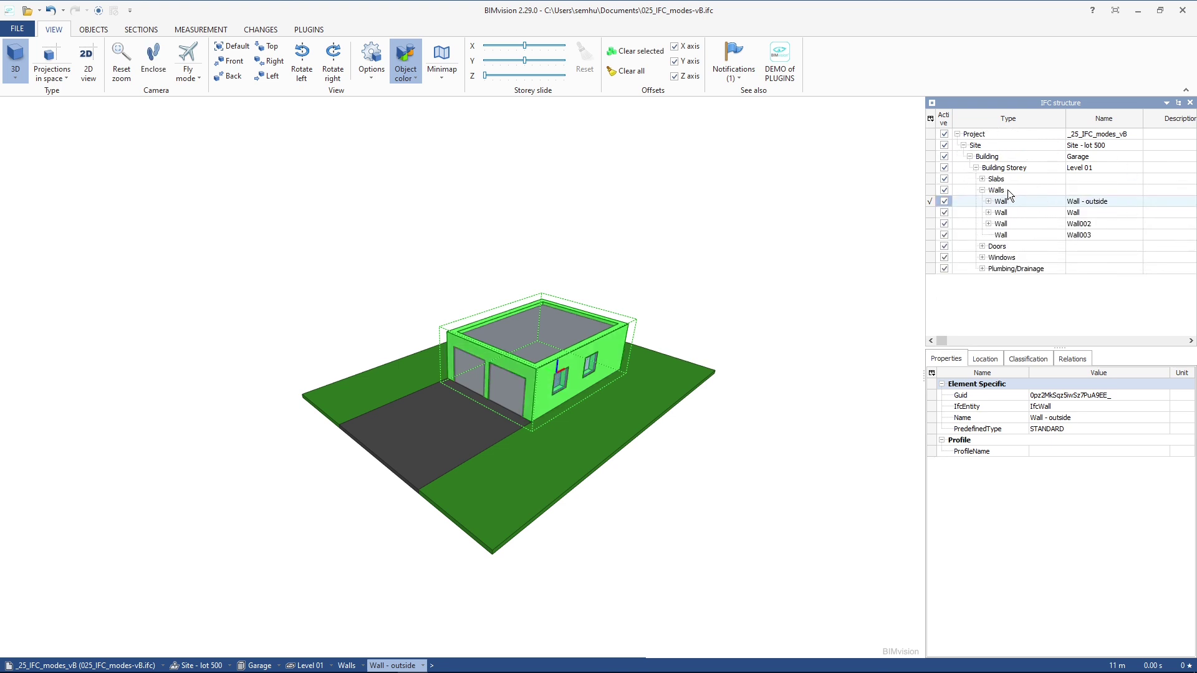
click(1182, 10)
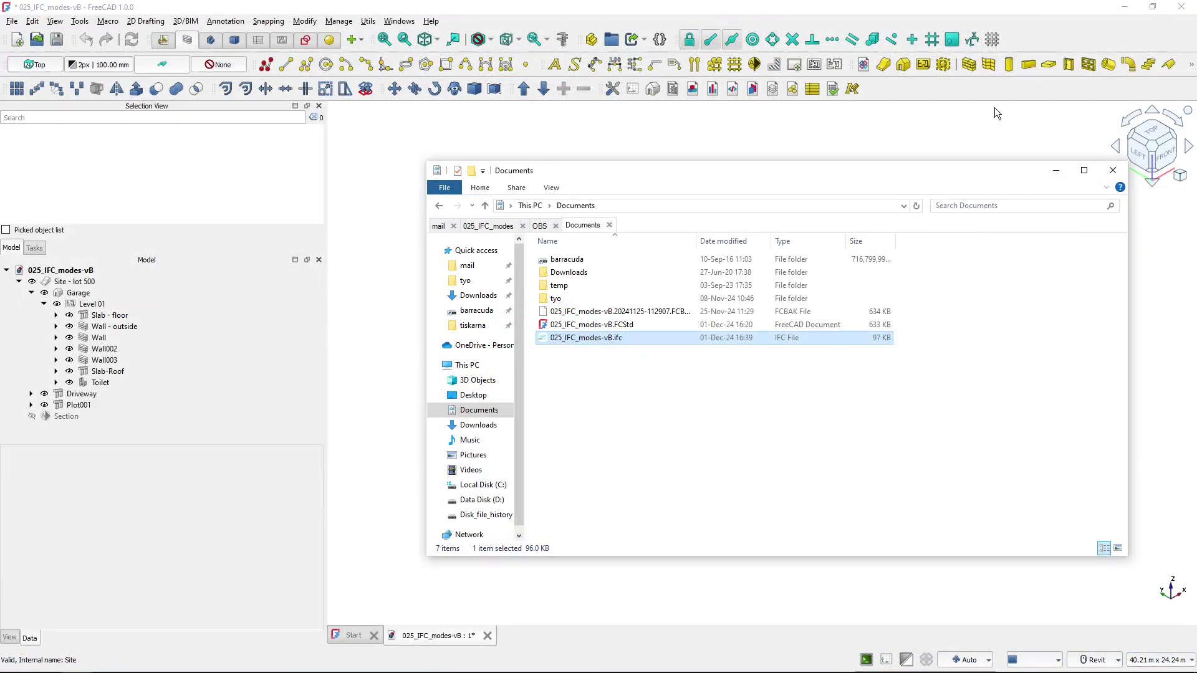
Bring FreeCAD back to the front to load the exported IFC as an _IfcProject document
click(287, 7)
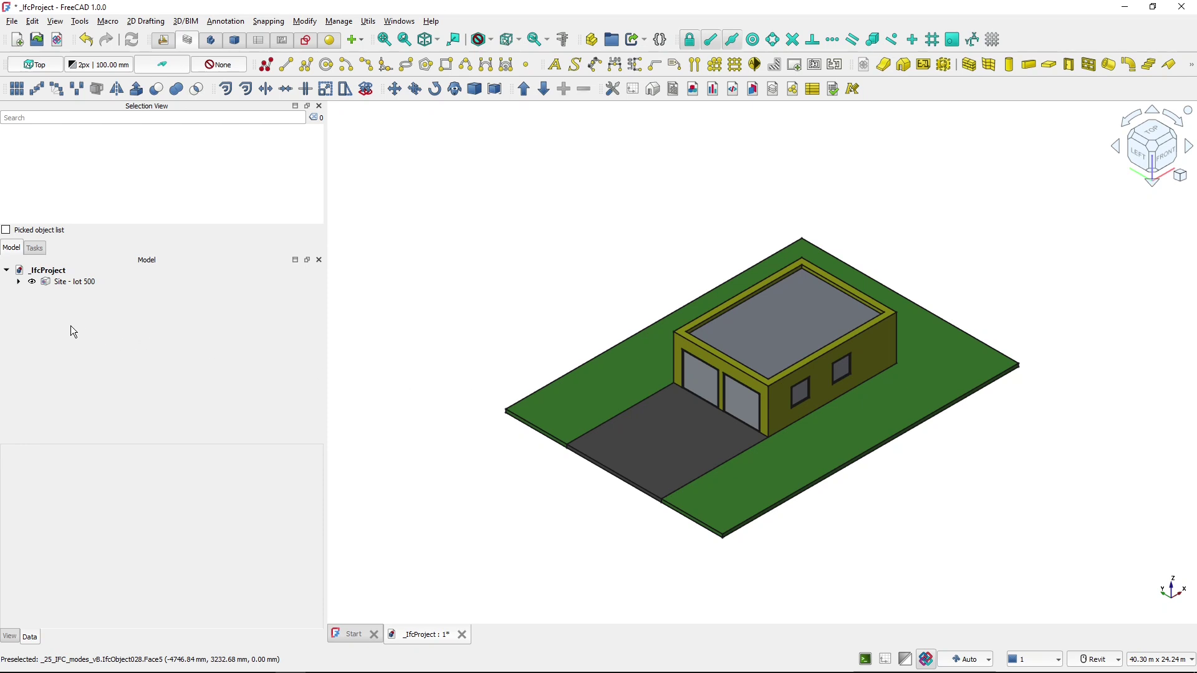
Expand Site - lot 500, Garage and Level 01 in the Model tree to list slab, walls, doors and windows
click(48, 271)
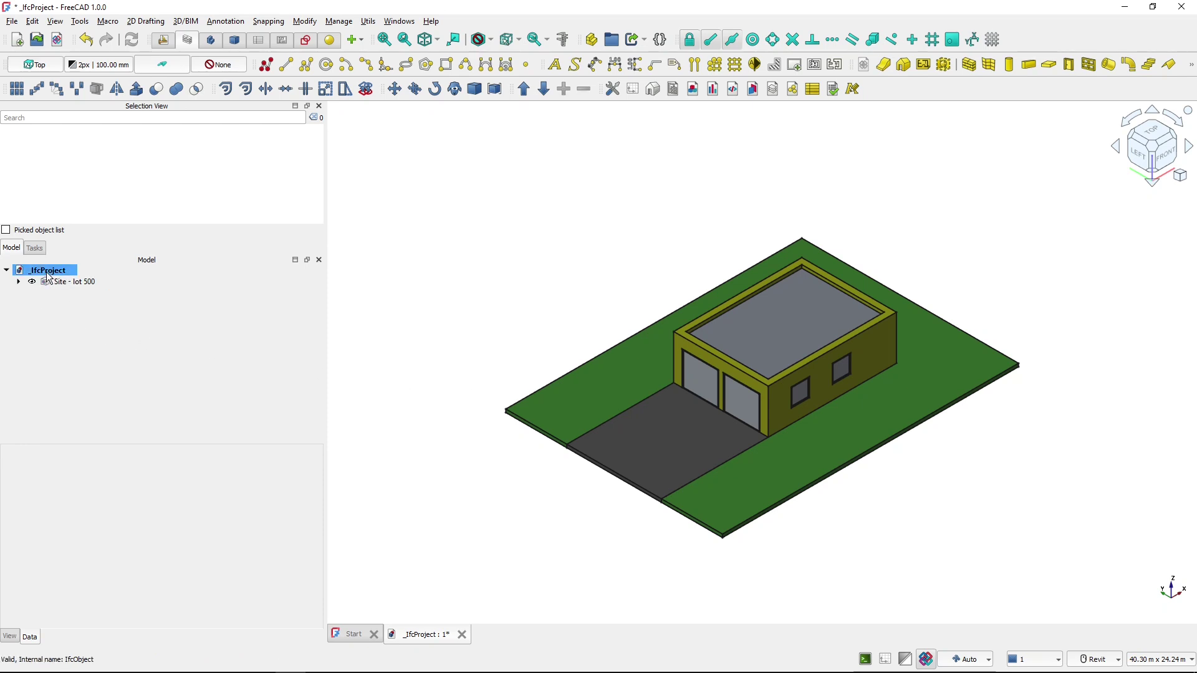
click(48, 275)
click(27, 293)
click(19, 281)
click(32, 293)
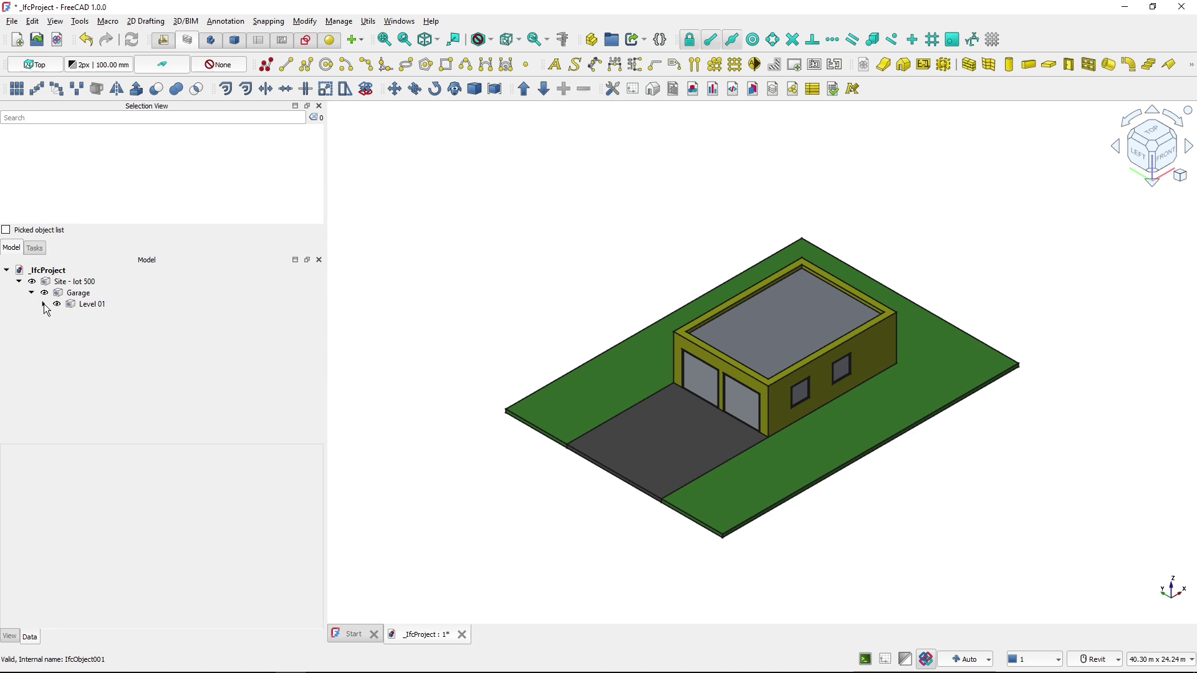
click(43, 304)
click(70, 282)
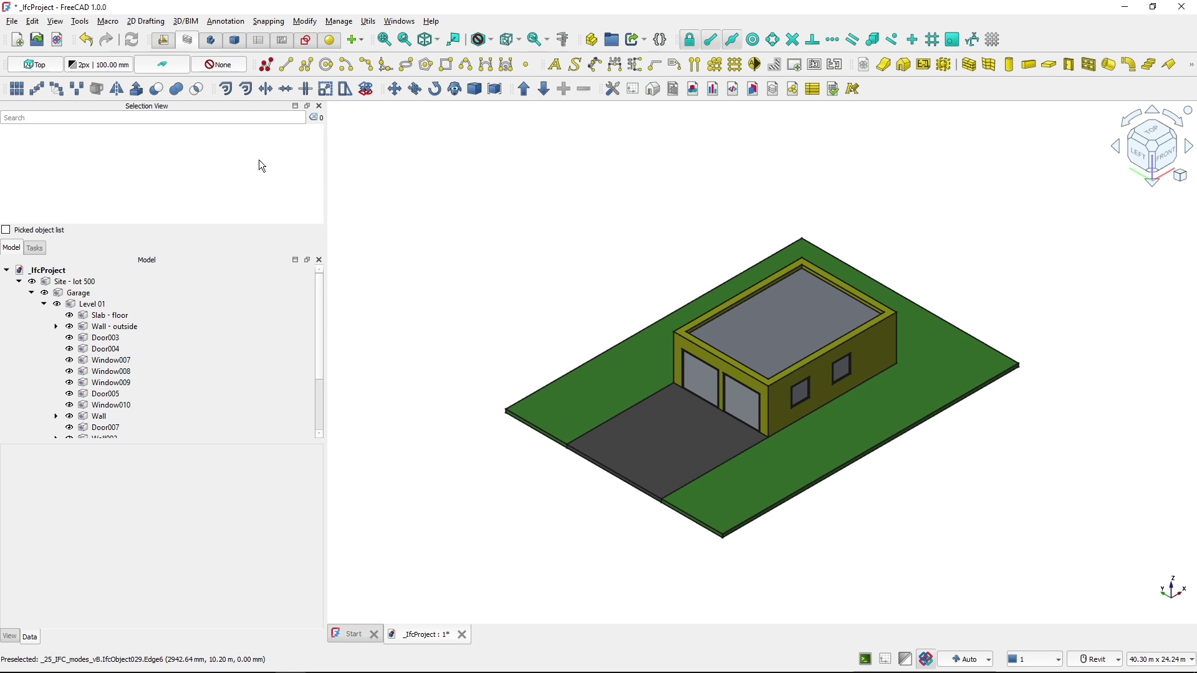
Save the IFC project to Documents as the new file IFC-file-test.ifc
click(13, 22)
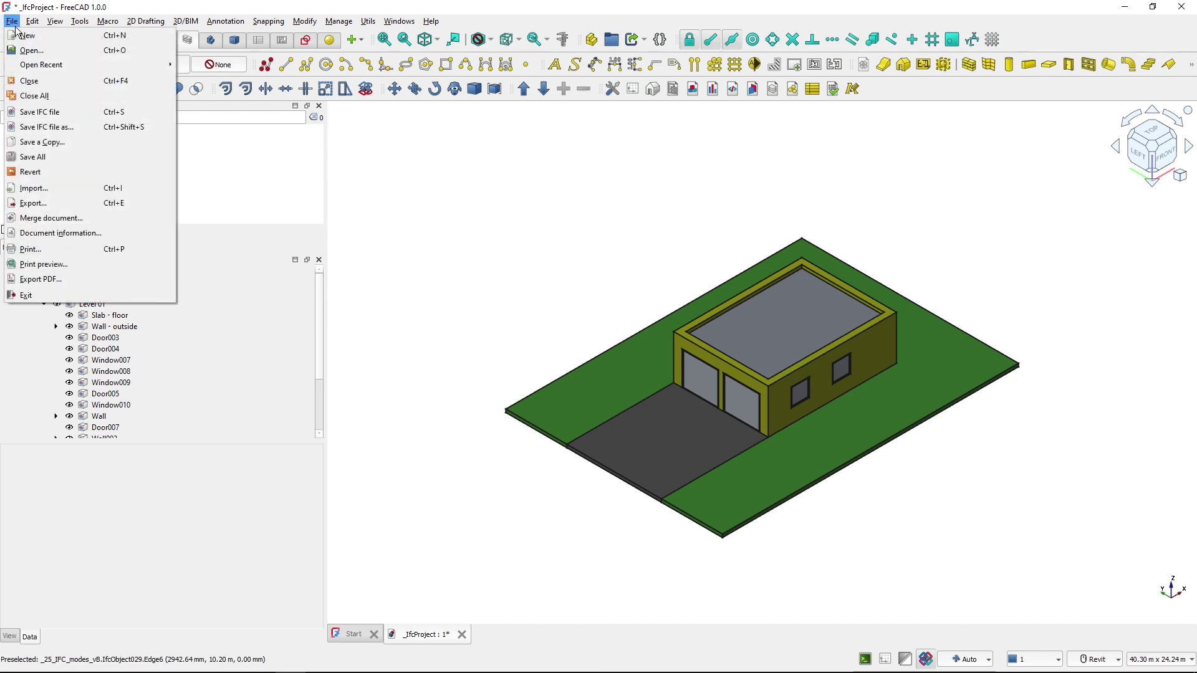
click(43, 113)
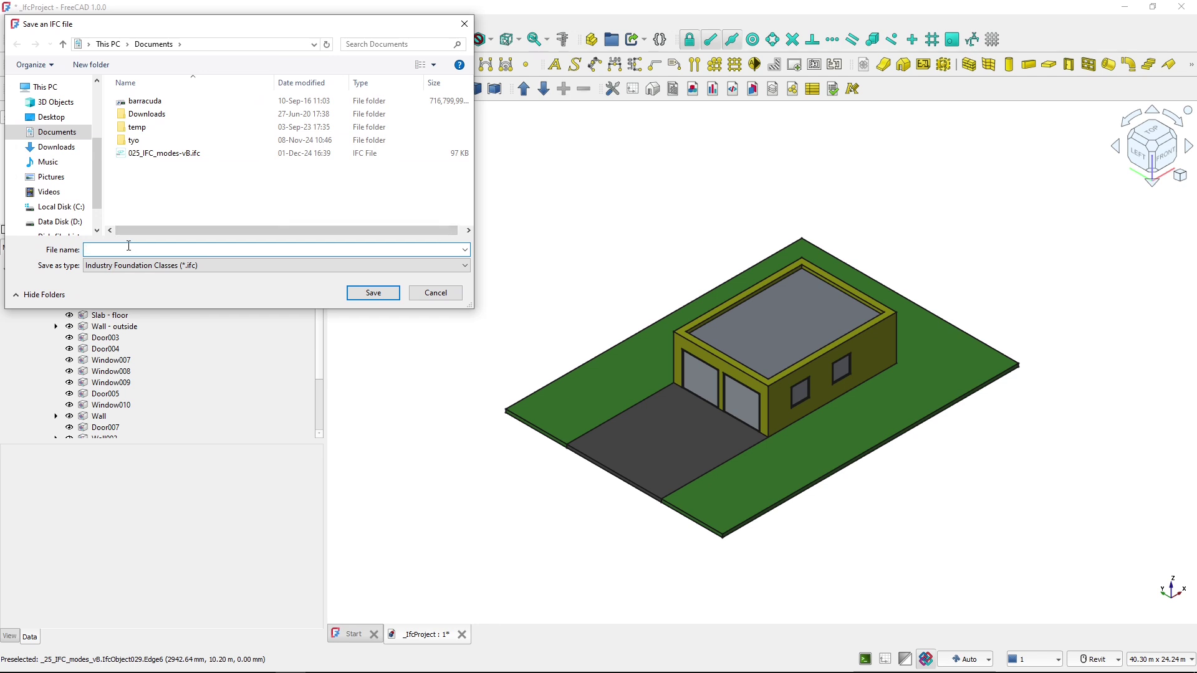
text(IFC-file-test)
click(368, 294)
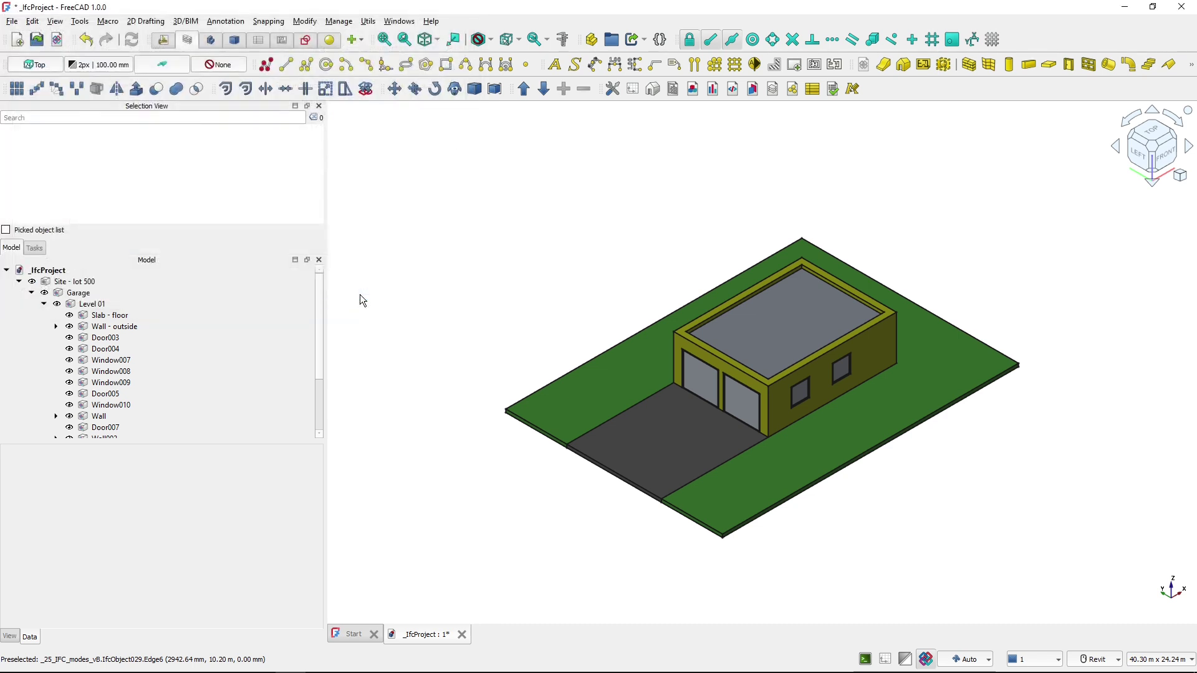
key(alt+Tab)
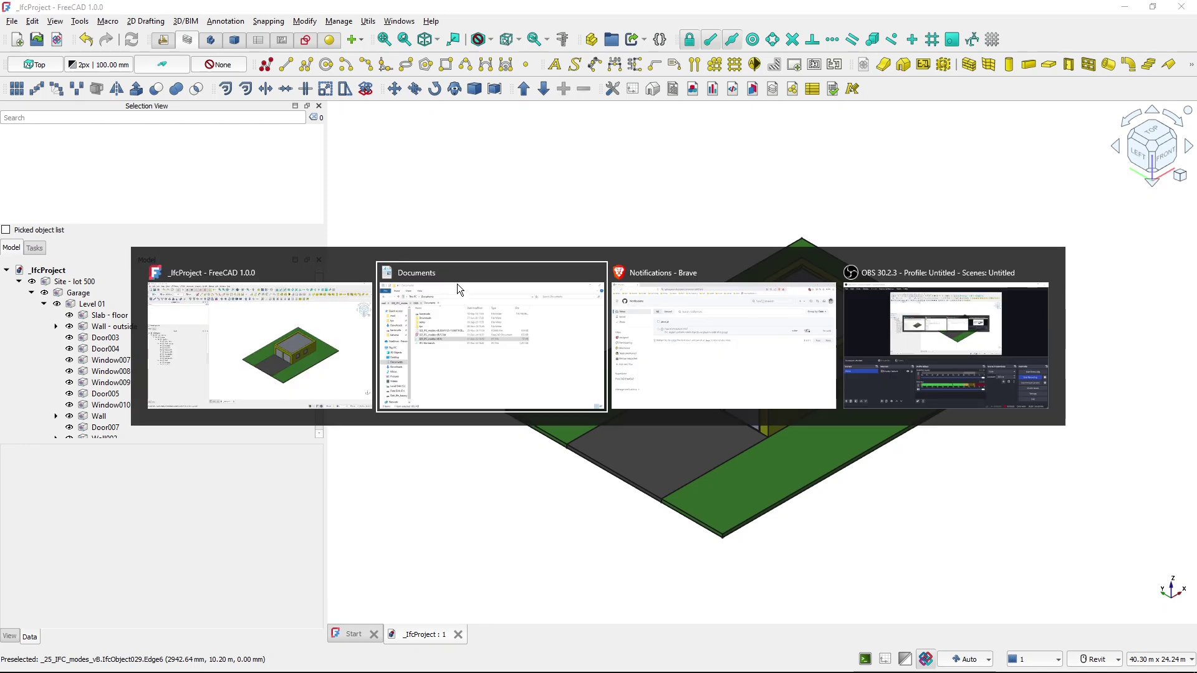
Open IFC-file-test.ifc from the Documents folder in BIMvision
key(ctrl)
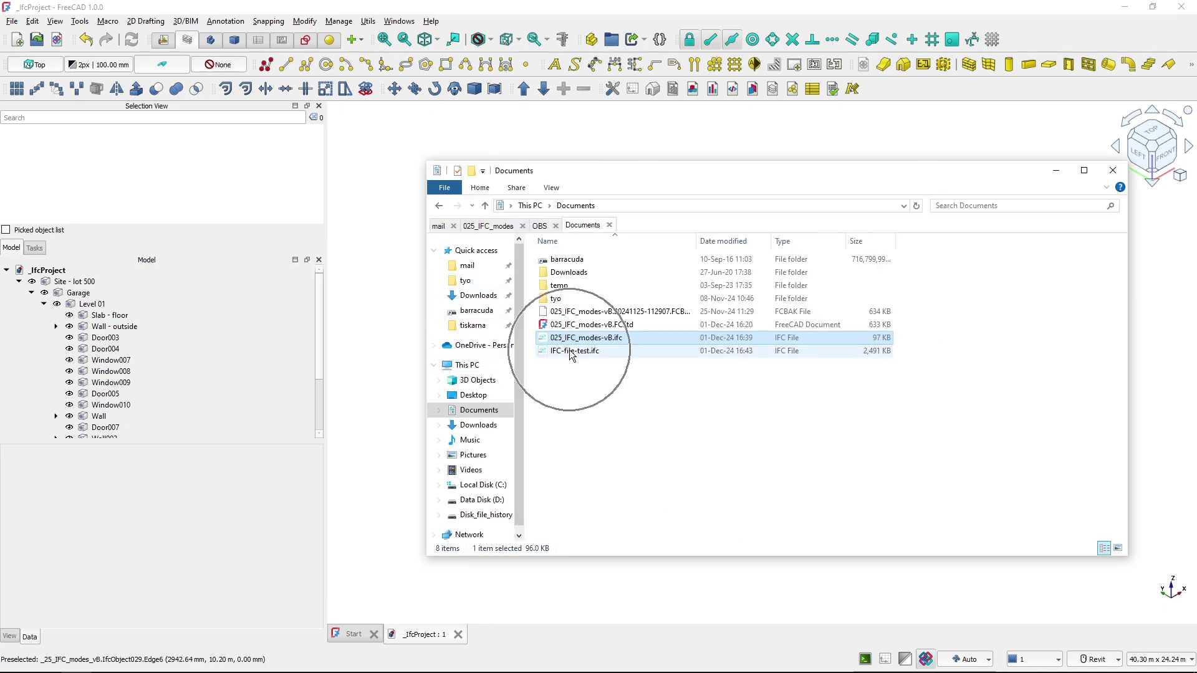
double_click(570, 352)
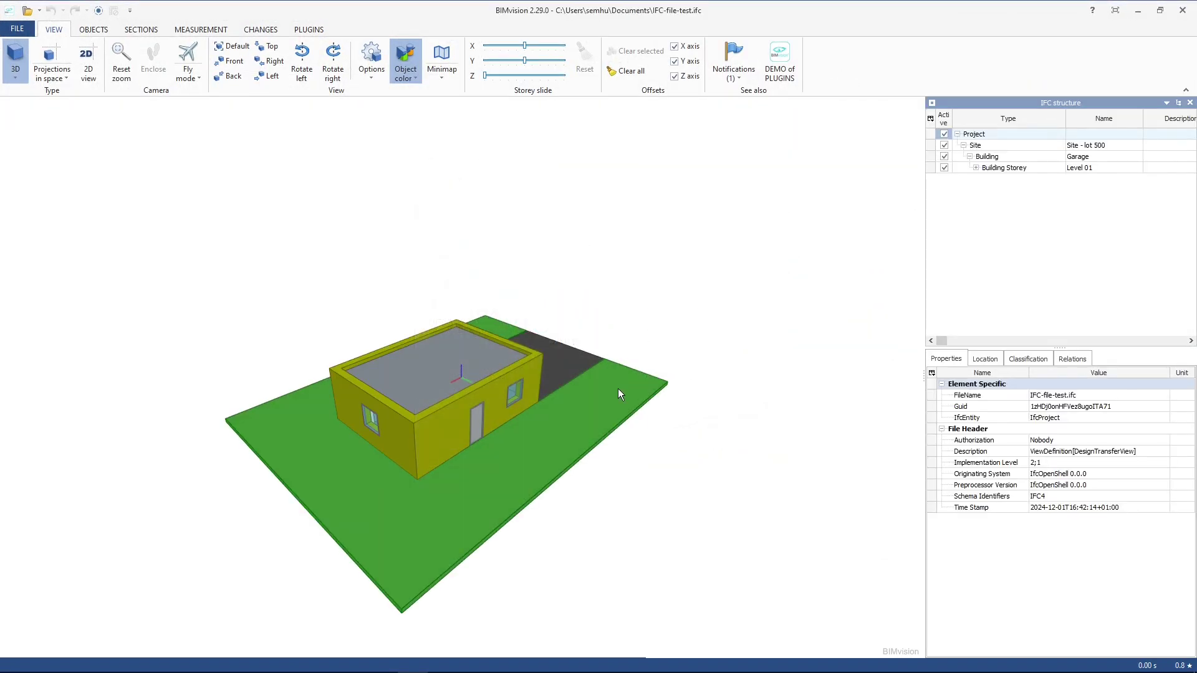
In BIMvision, hide the garage's Slab-Roof to view the interior walls
drag(609, 374, 479, 388)
scroll(480, 392, up, 4)
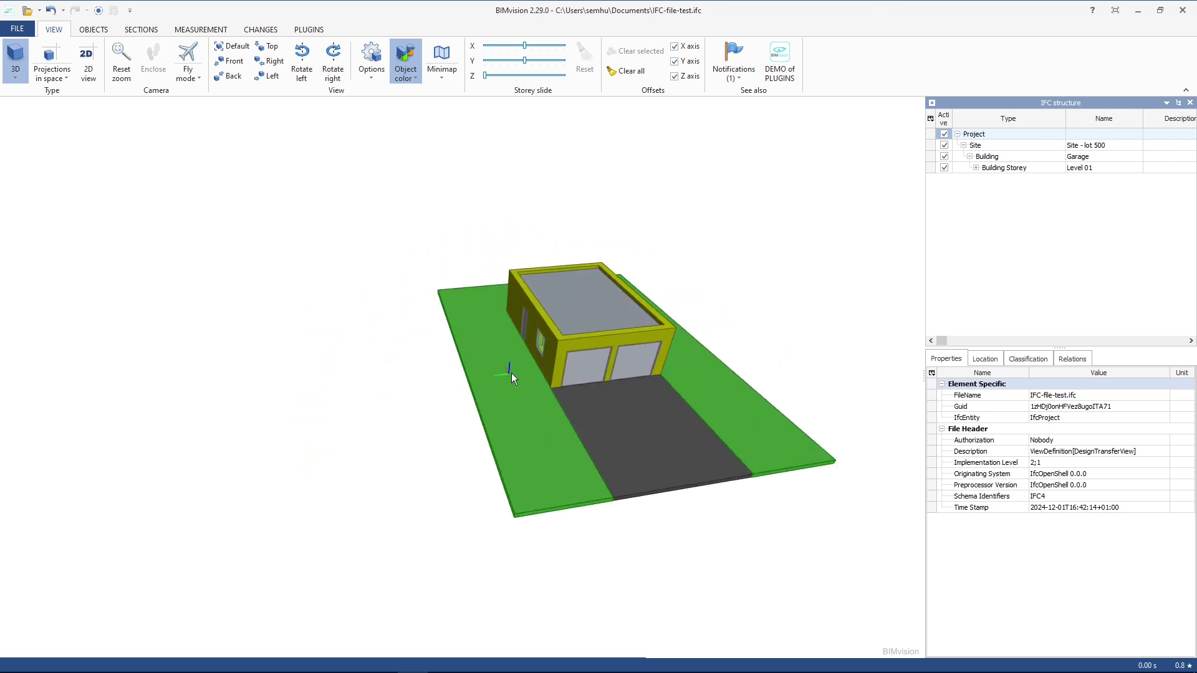
click(976, 169)
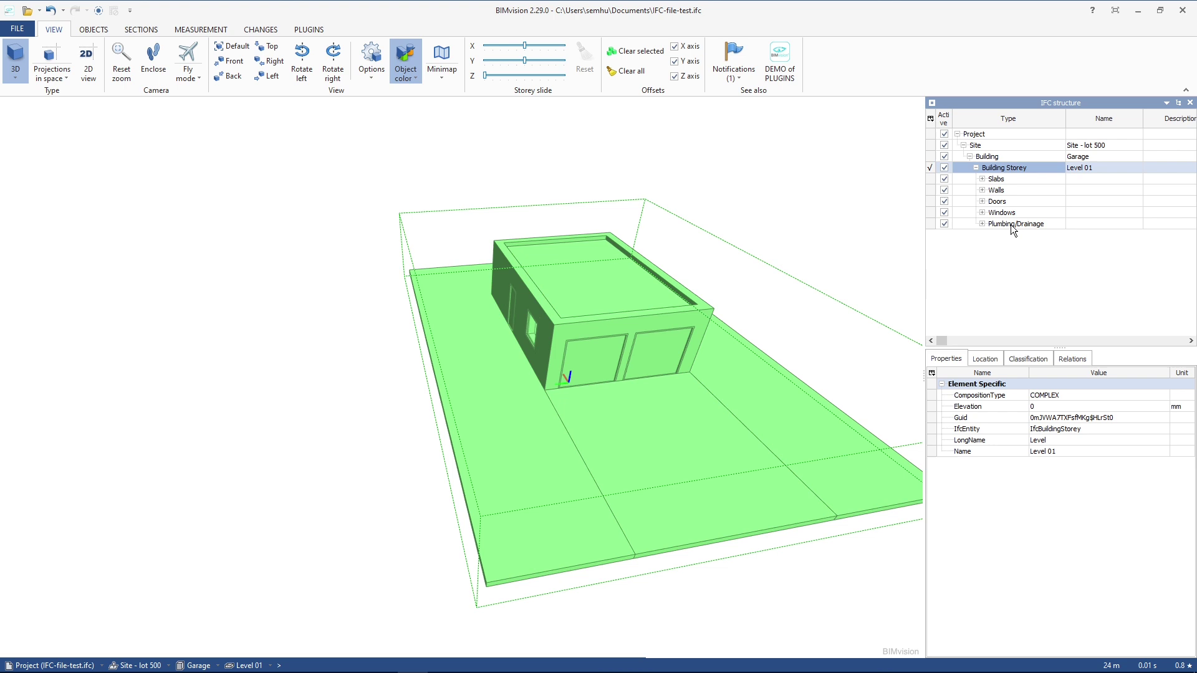
click(983, 191)
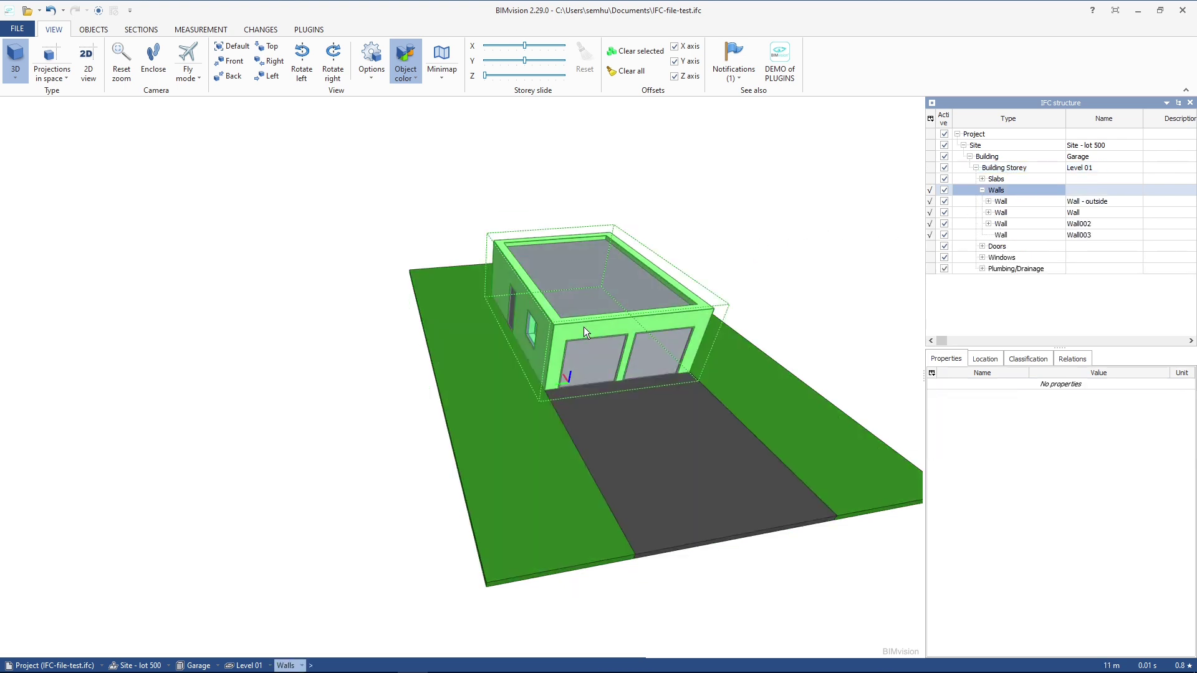
click(573, 281)
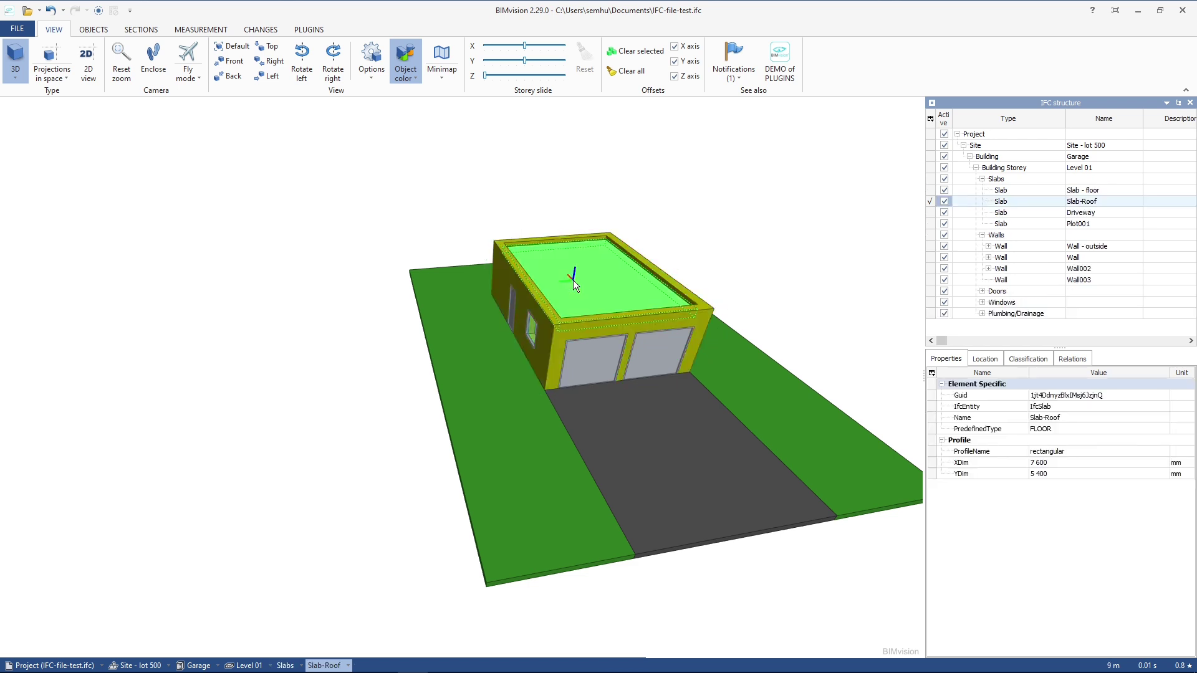
click(101, 31)
click(256, 59)
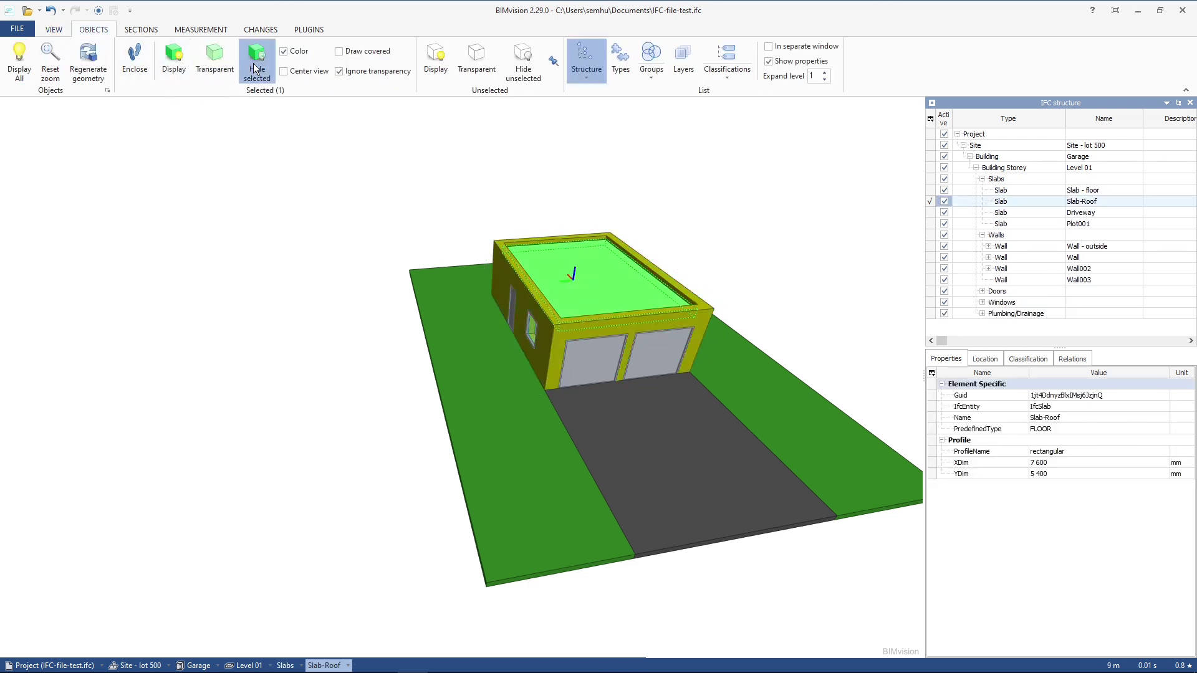
drag(517, 224, 560, 349)
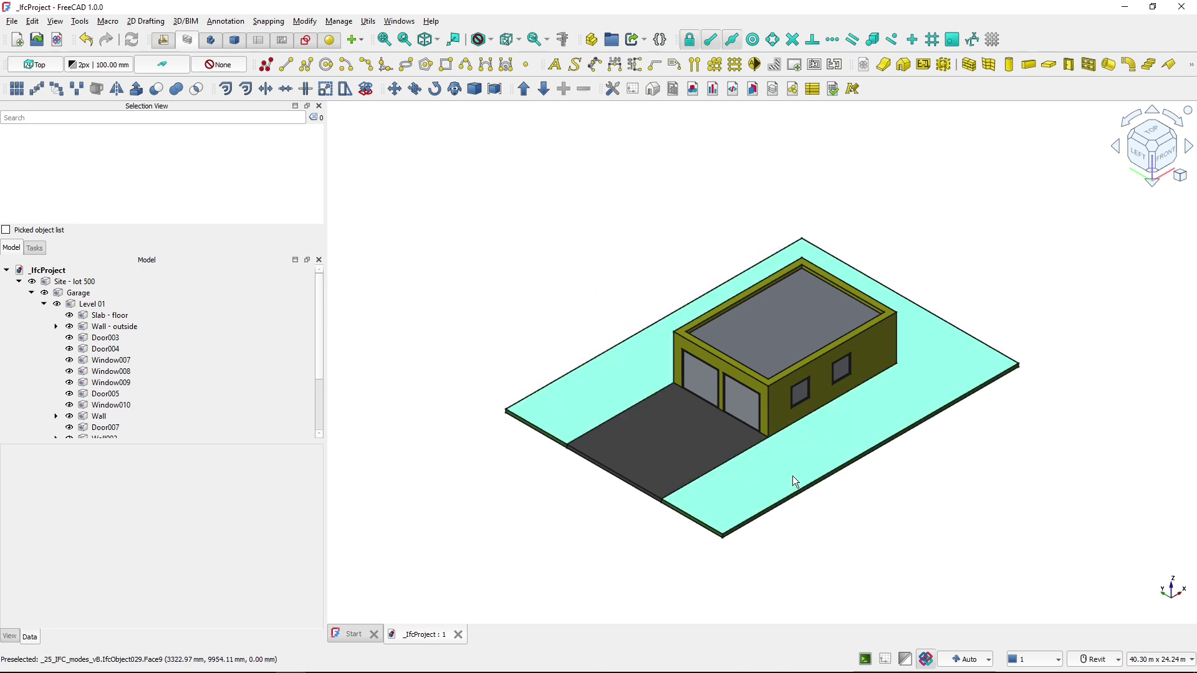
In FreeCAD, start a new BIM wall with its first point beside the plot
click(925, 660)
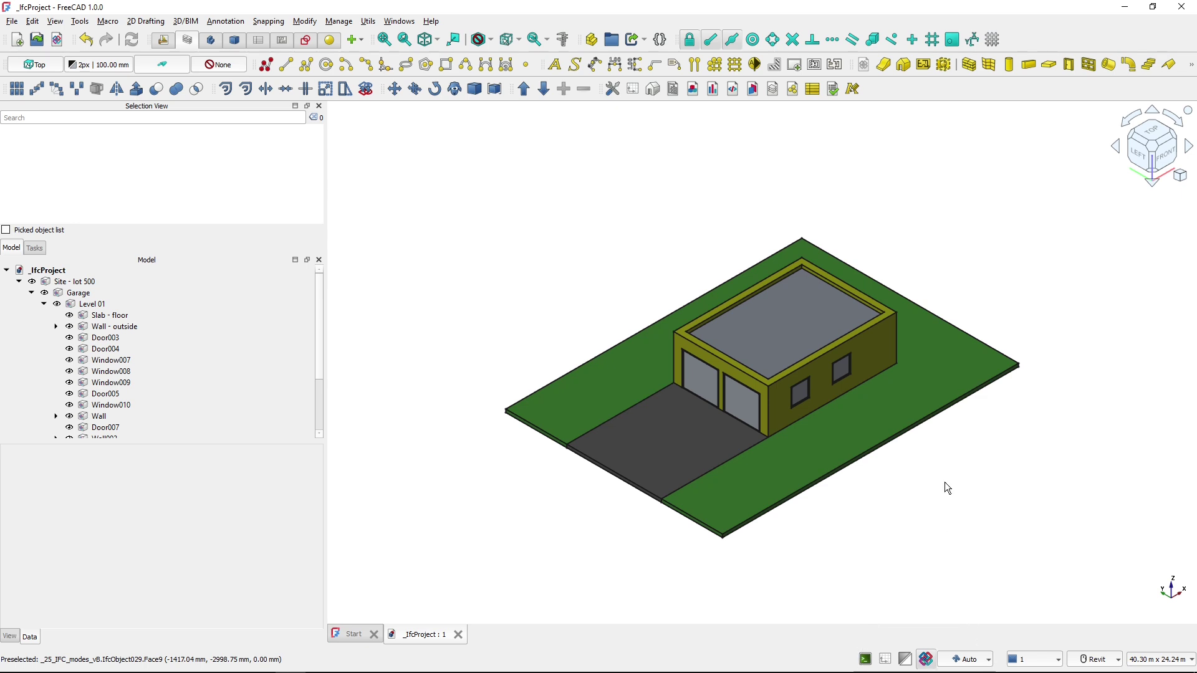
click(966, 65)
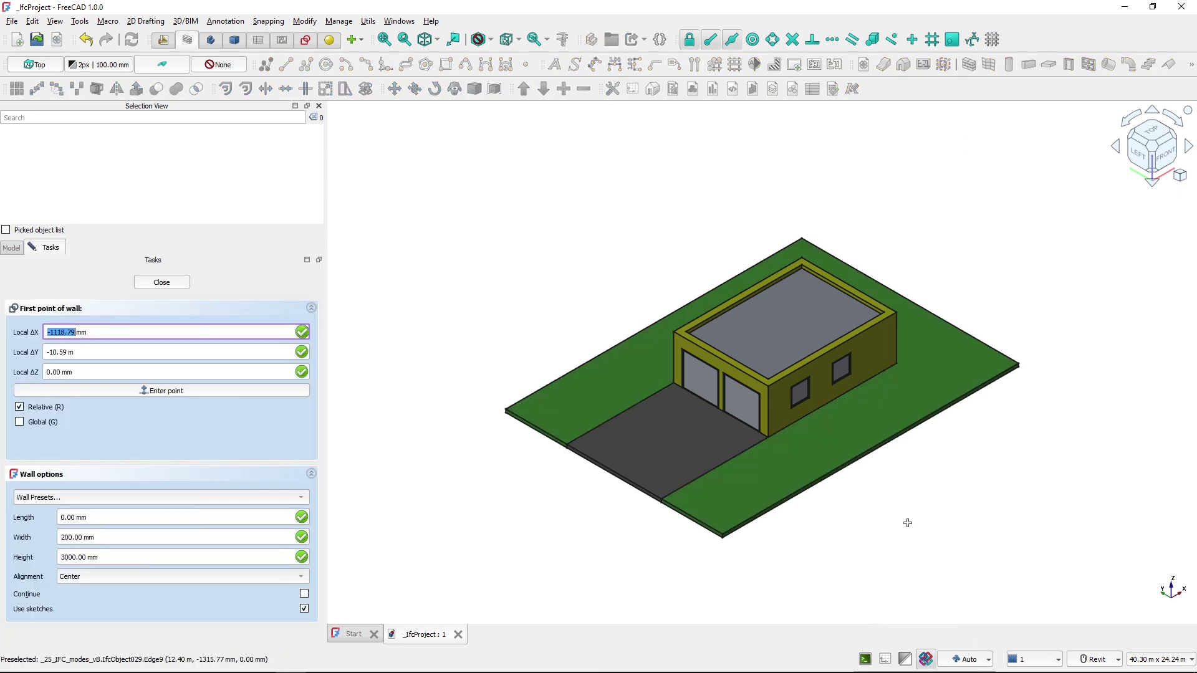
click(892, 515)
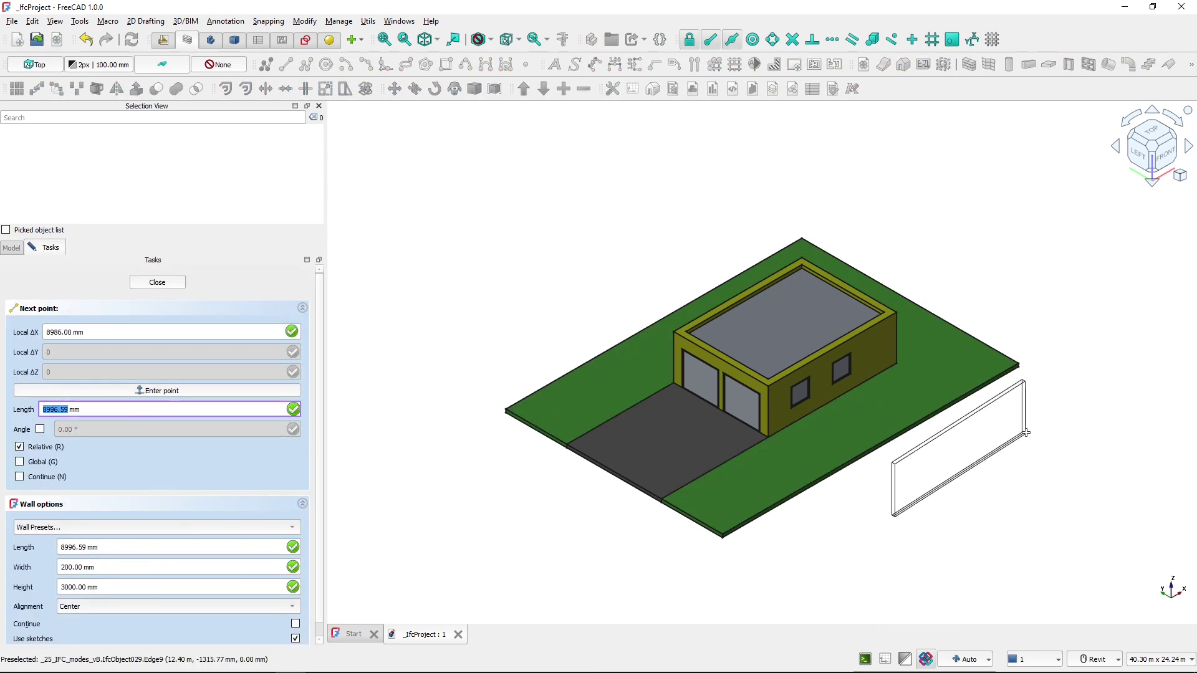
Finish Wall004 beside the plot and save it into IFC-file-test.ifc
click(1035, 437)
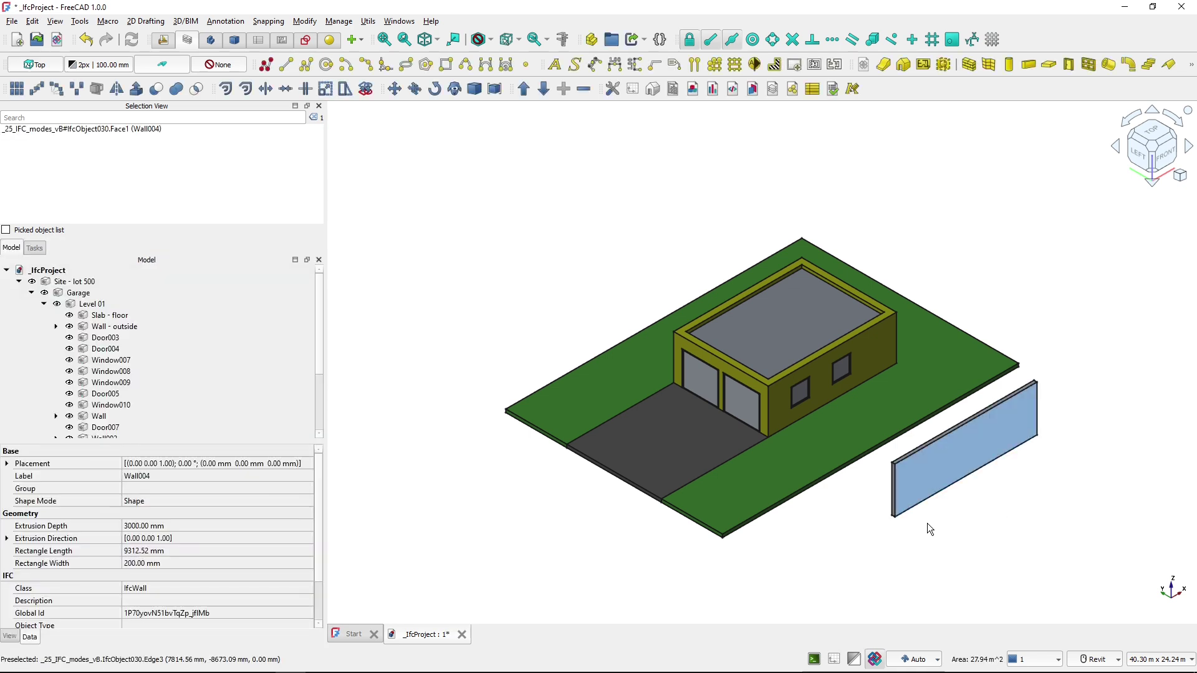
click(875, 531)
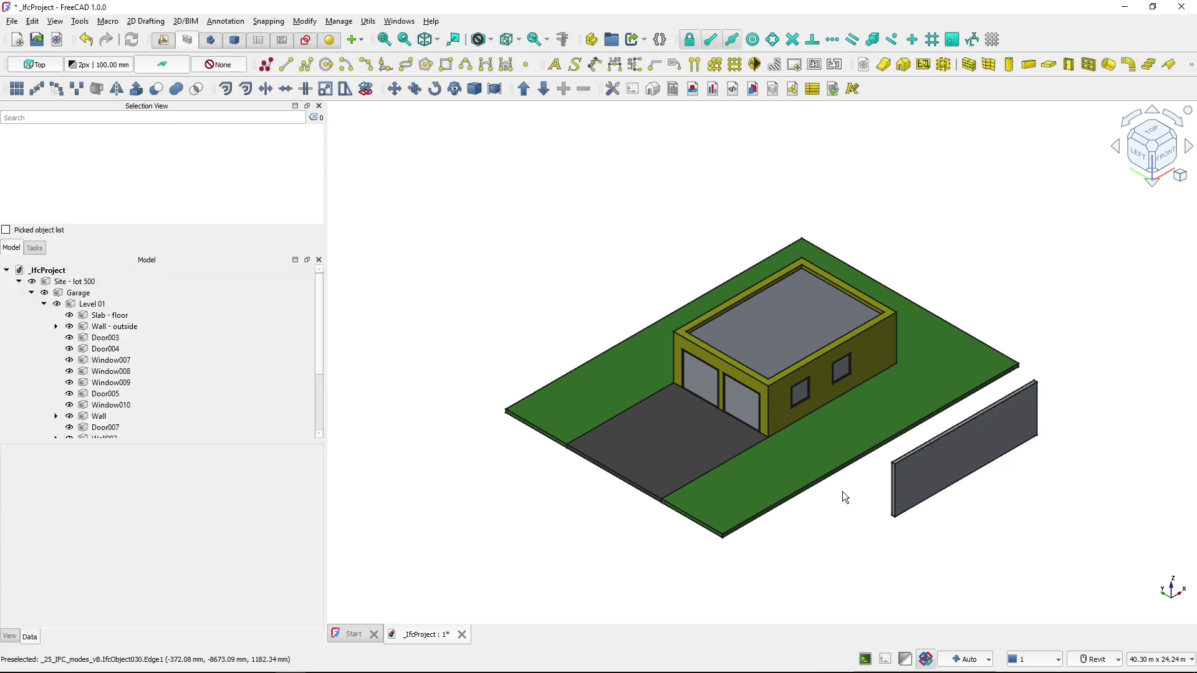
scroll(82, 340, down, 3)
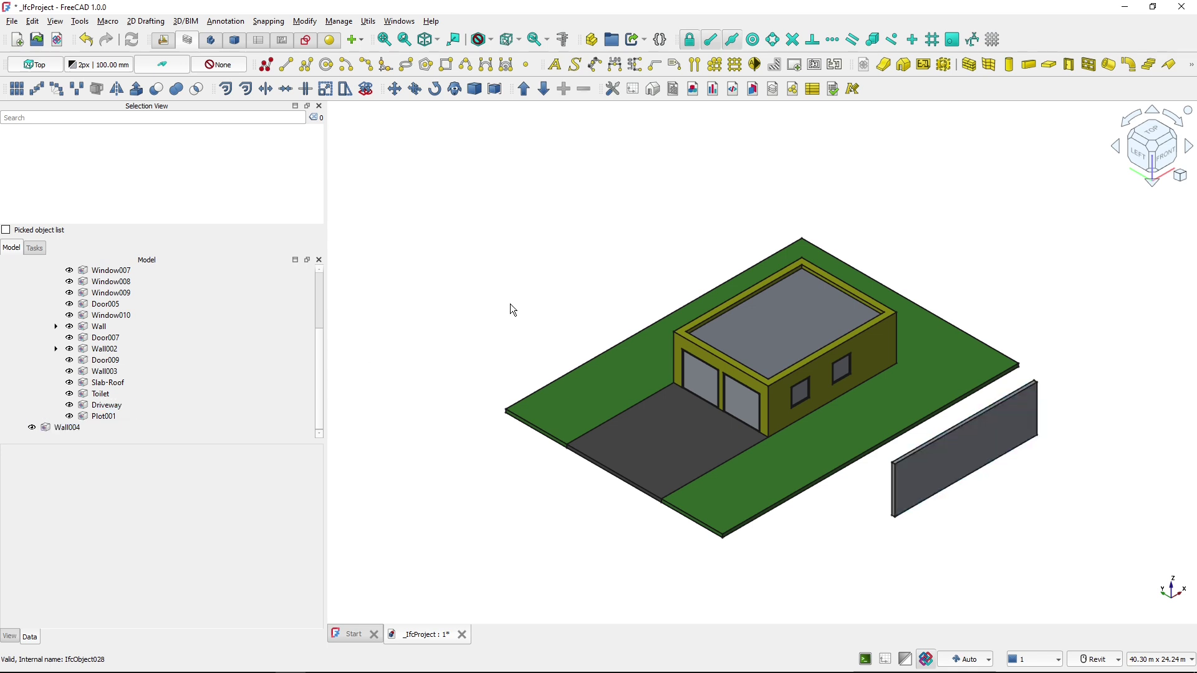
click(11, 22)
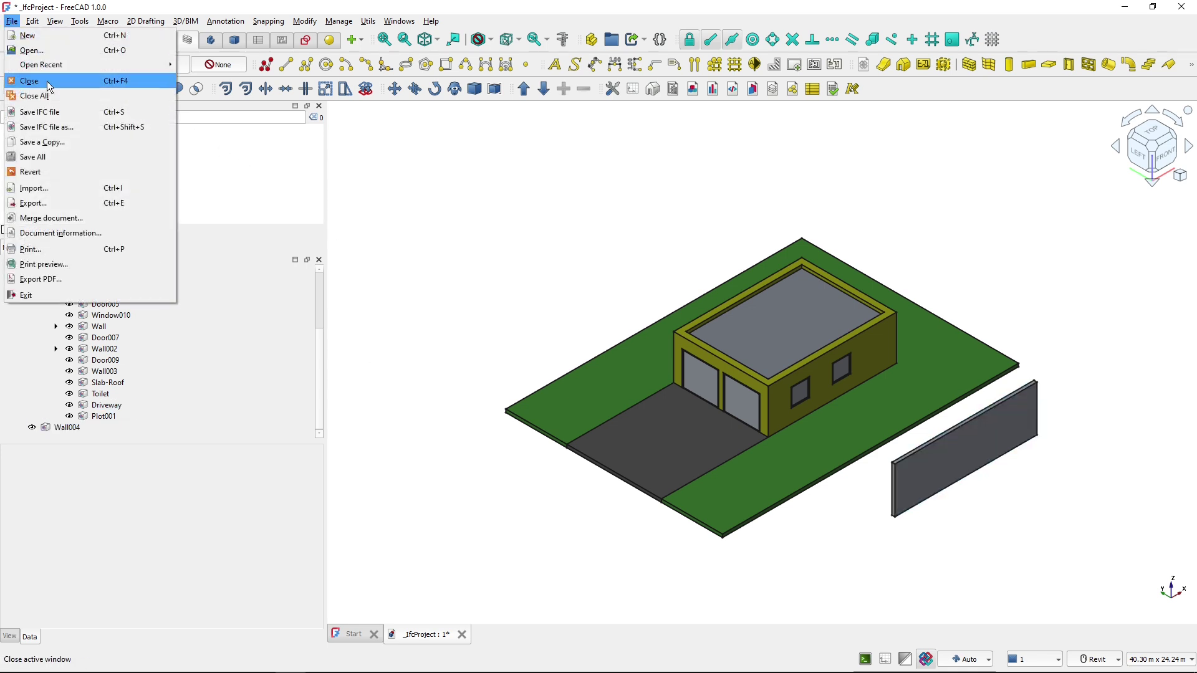
click(56, 112)
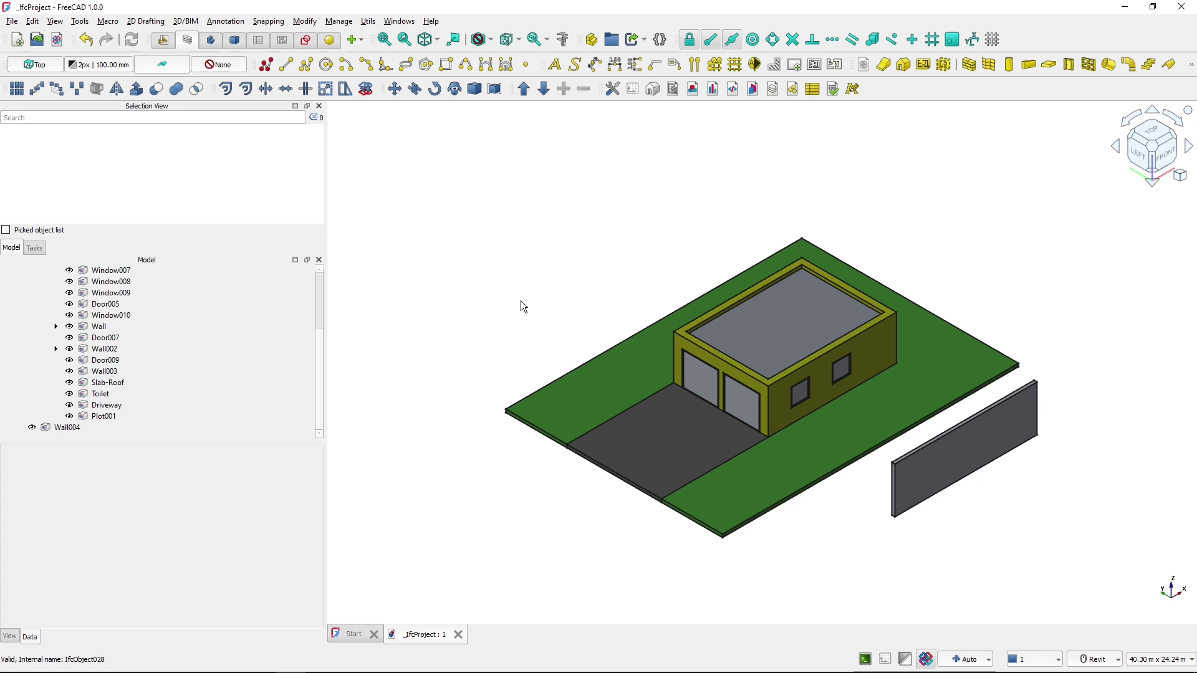
Reopen IFC-file-test.ifc in BIMvision, confirm the new wall appears, then close BIMvision
key(alt+Tab)
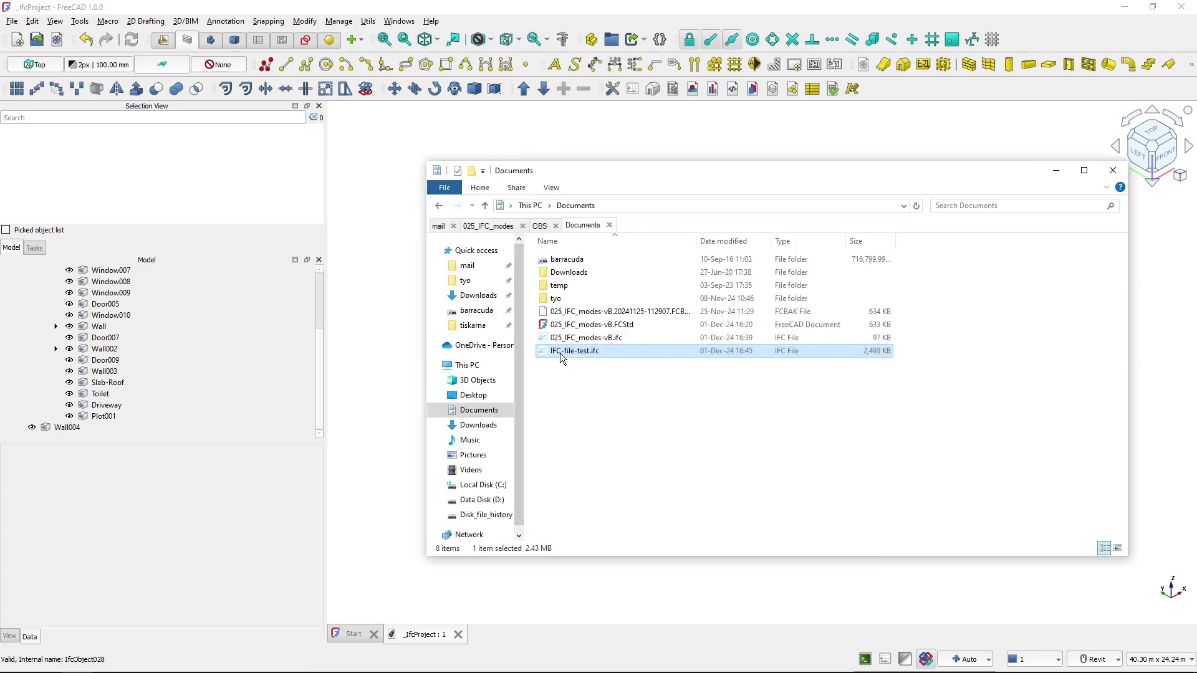
double_click(559, 353)
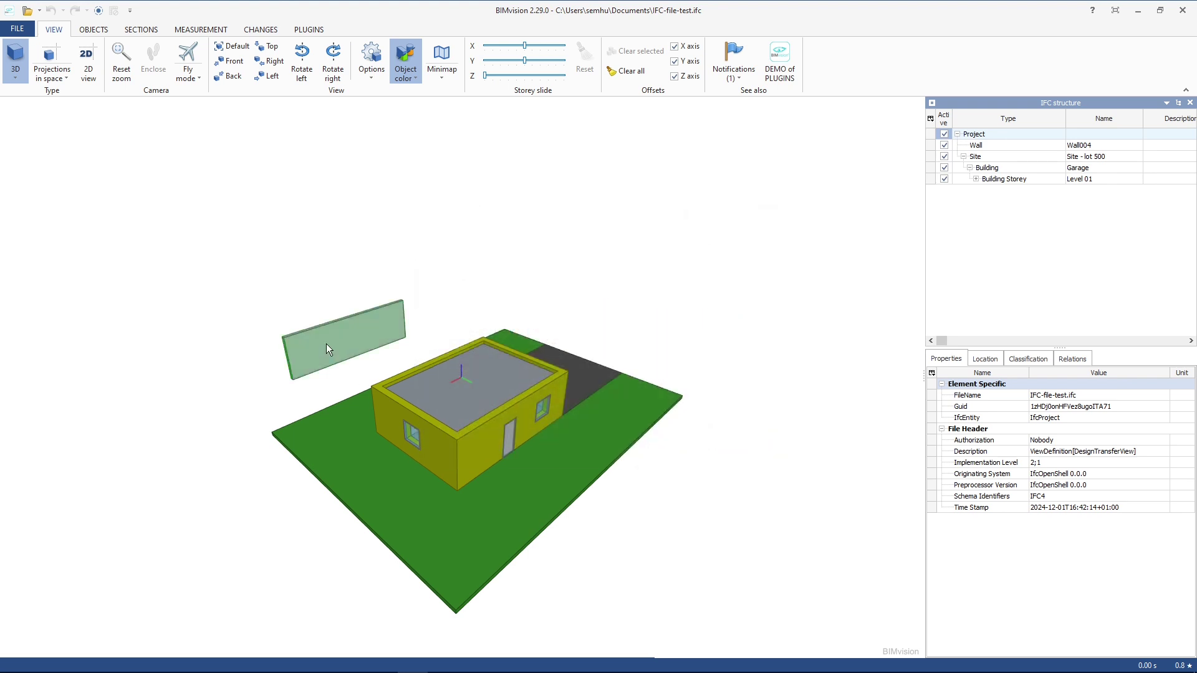
click(326, 346)
click(1181, 11)
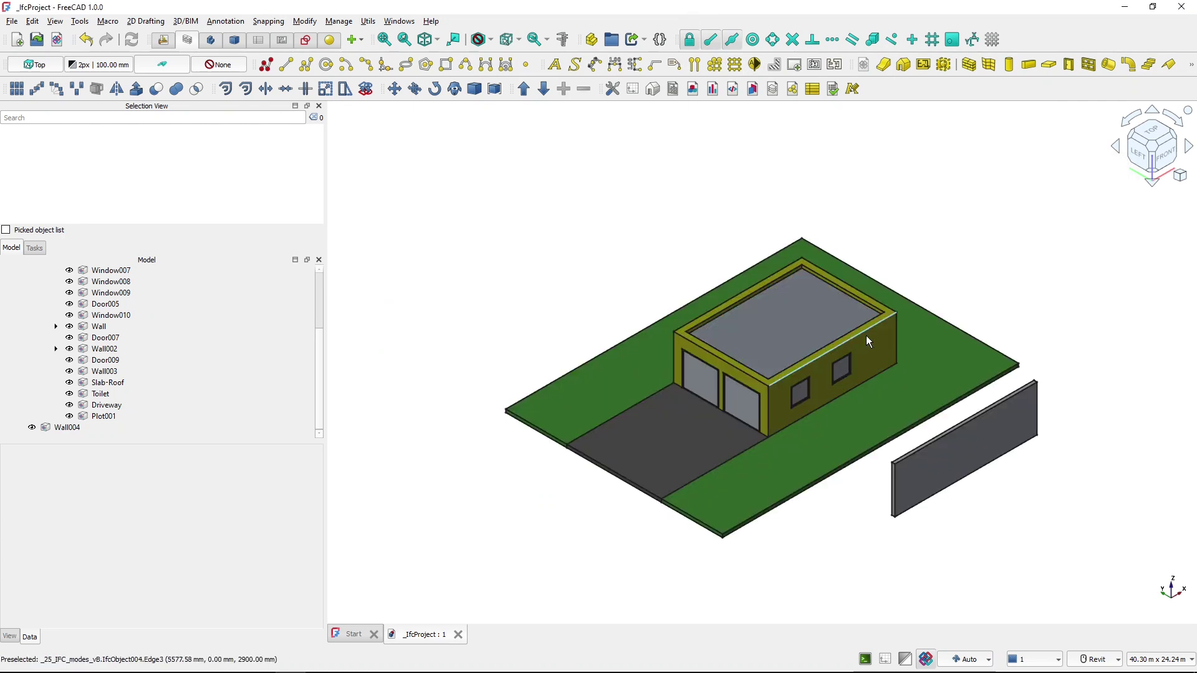
Delete Wall004 from the model and re-save it with File > Save IFC file
click(914, 470)
key(Delete)
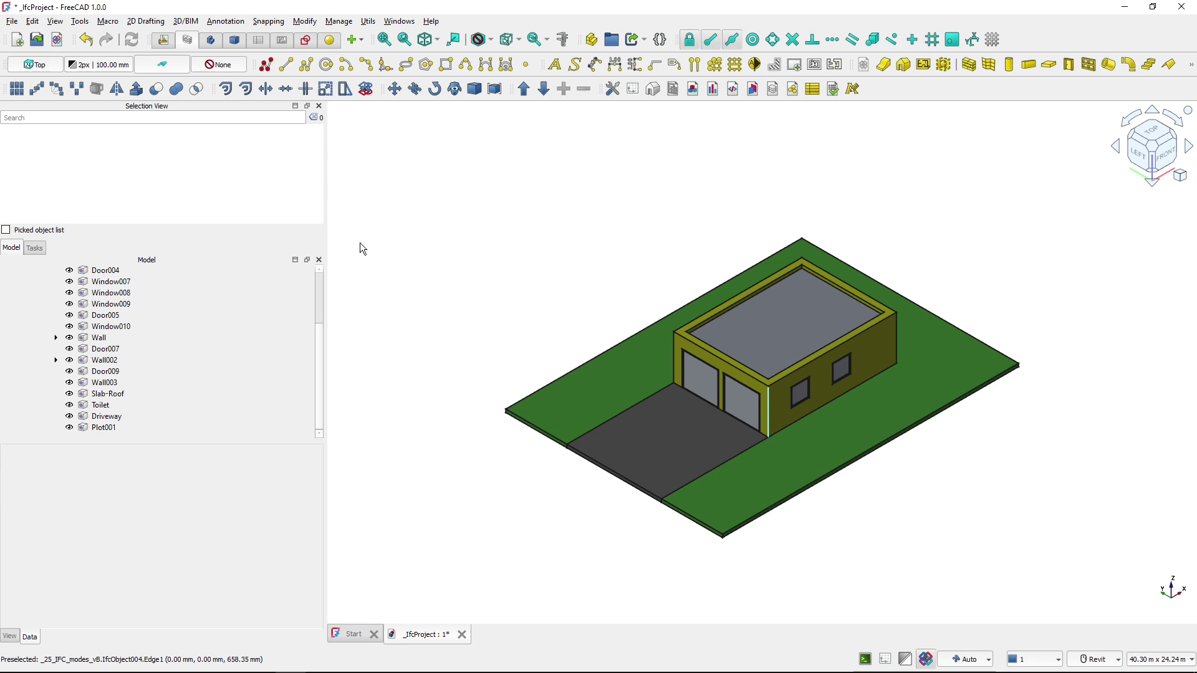
click(23, 23)
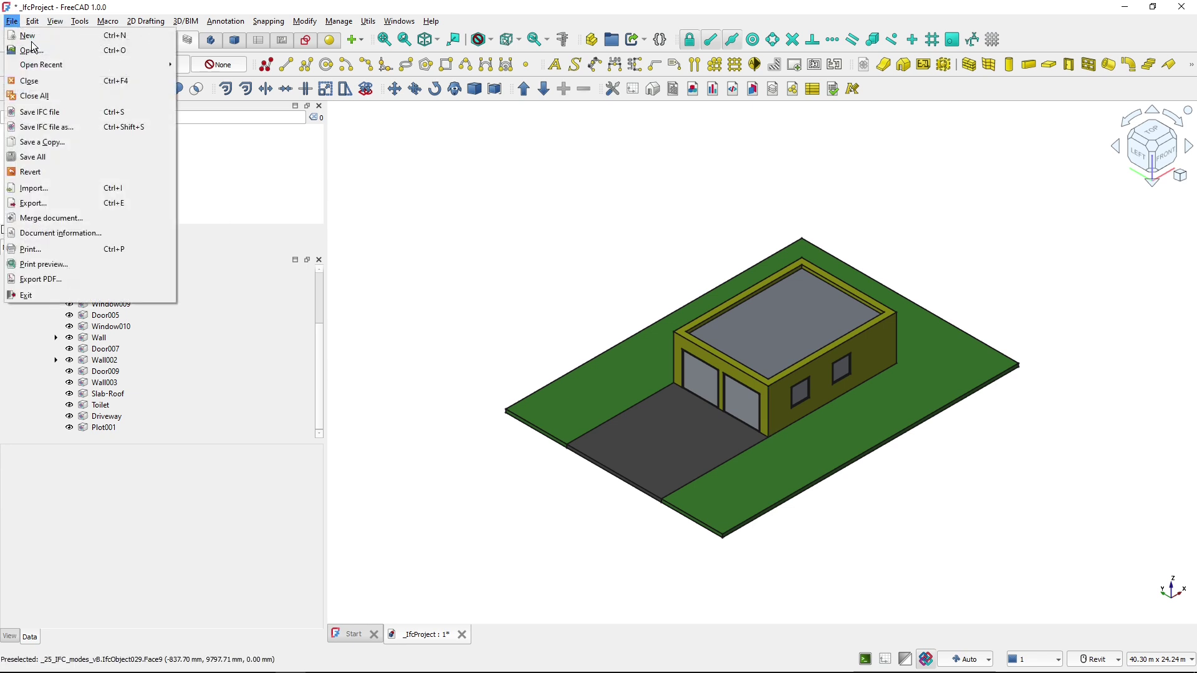
click(63, 112)
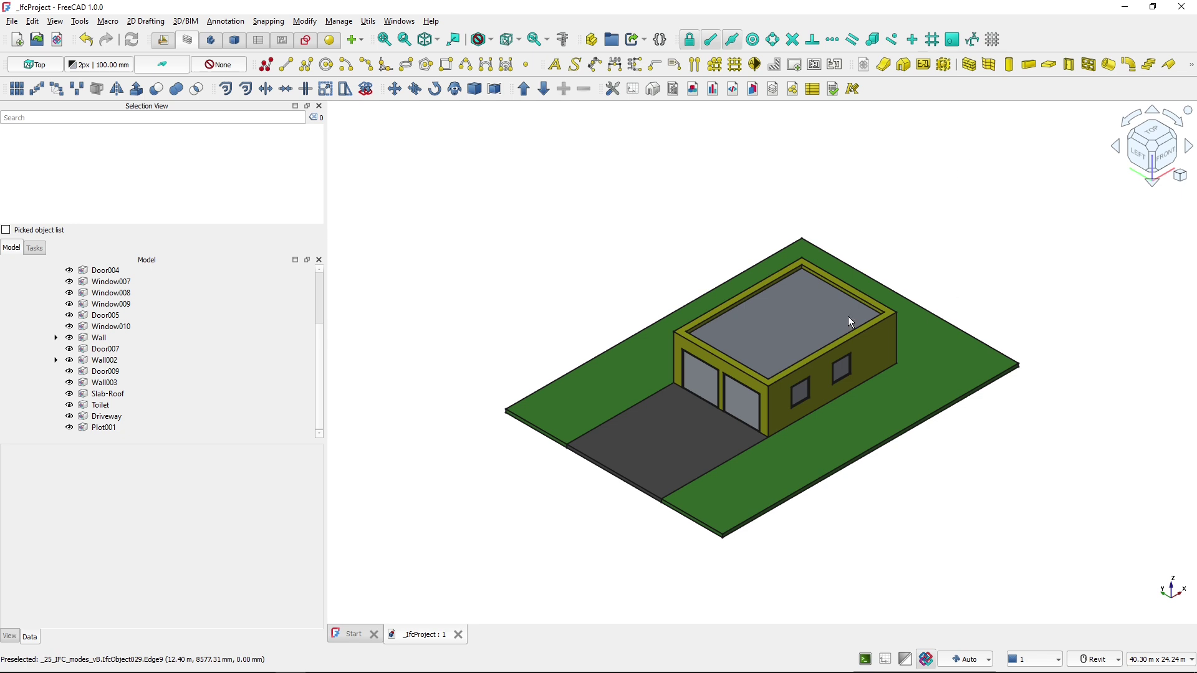
Draw a Draft line with the X constraint toggled on and off, then close the command
click(287, 64)
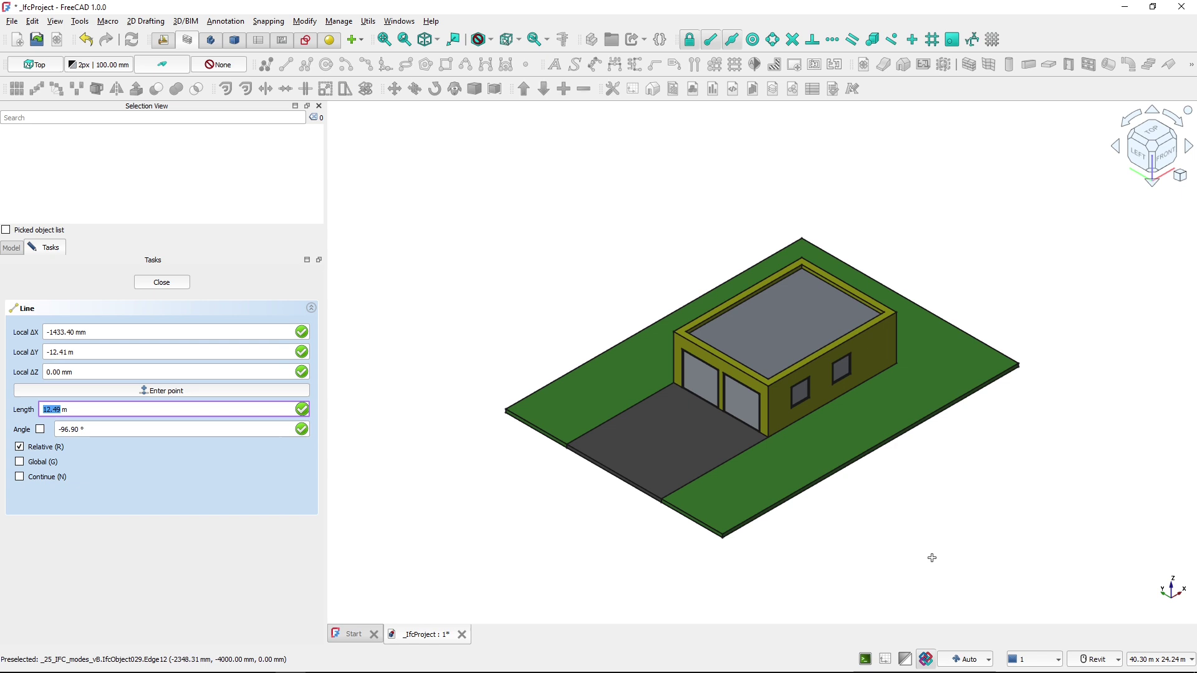
key(x)
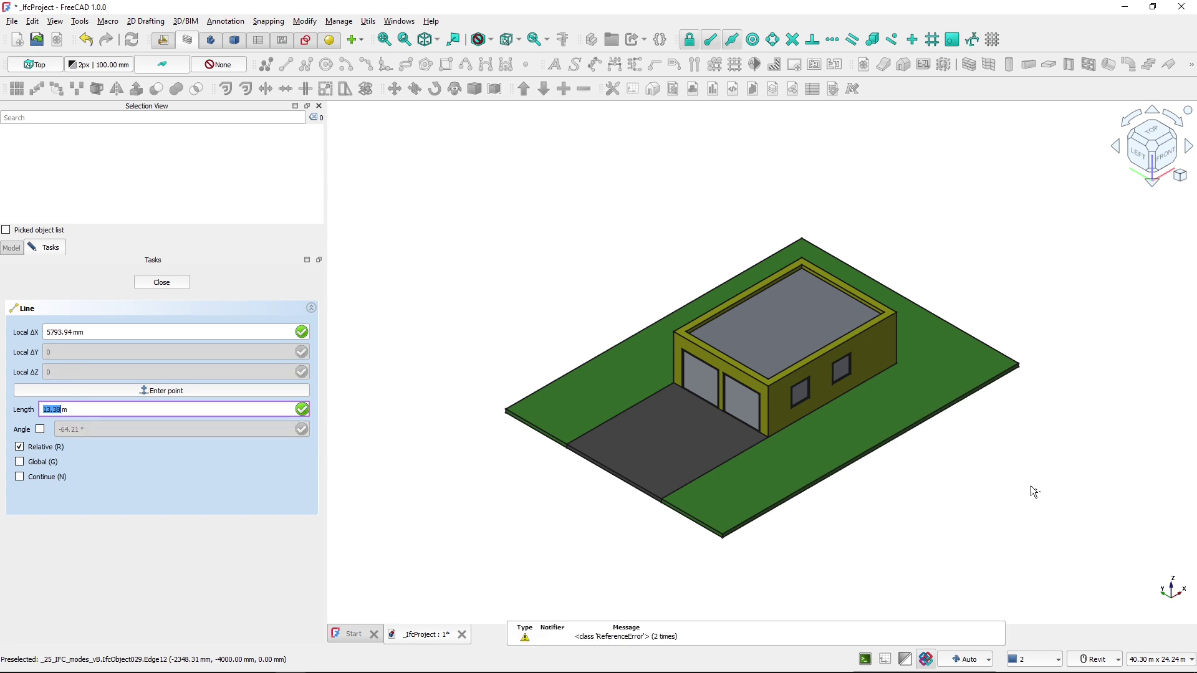
key(x)
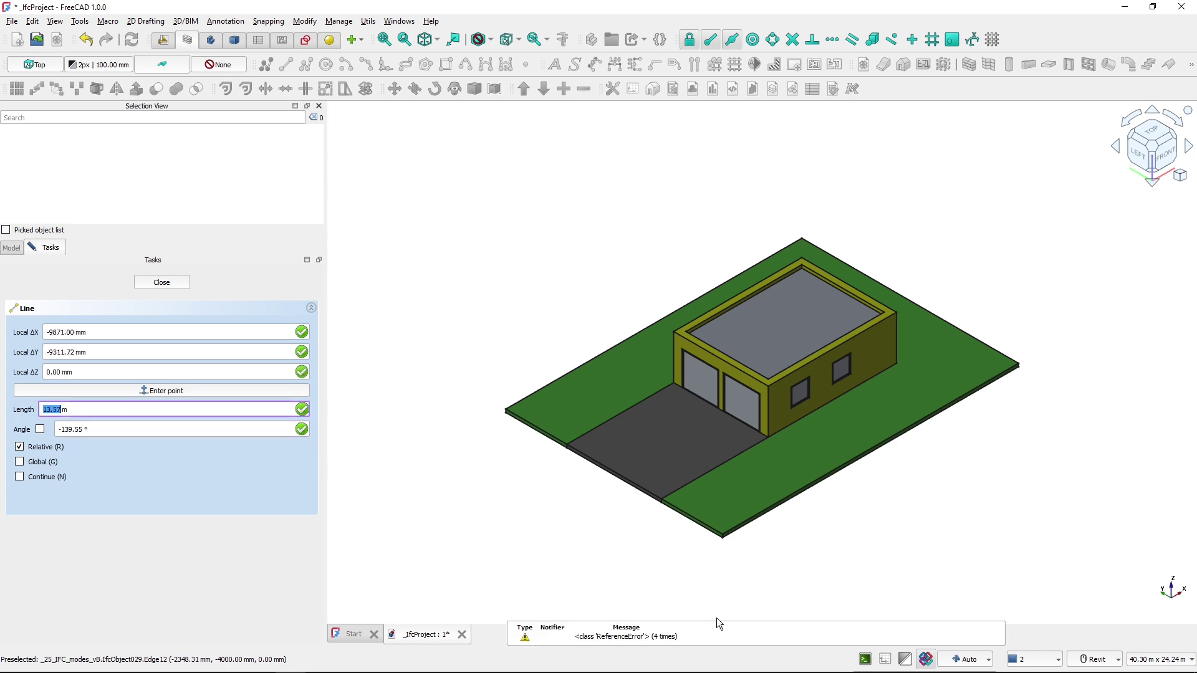
click(618, 638)
click(161, 282)
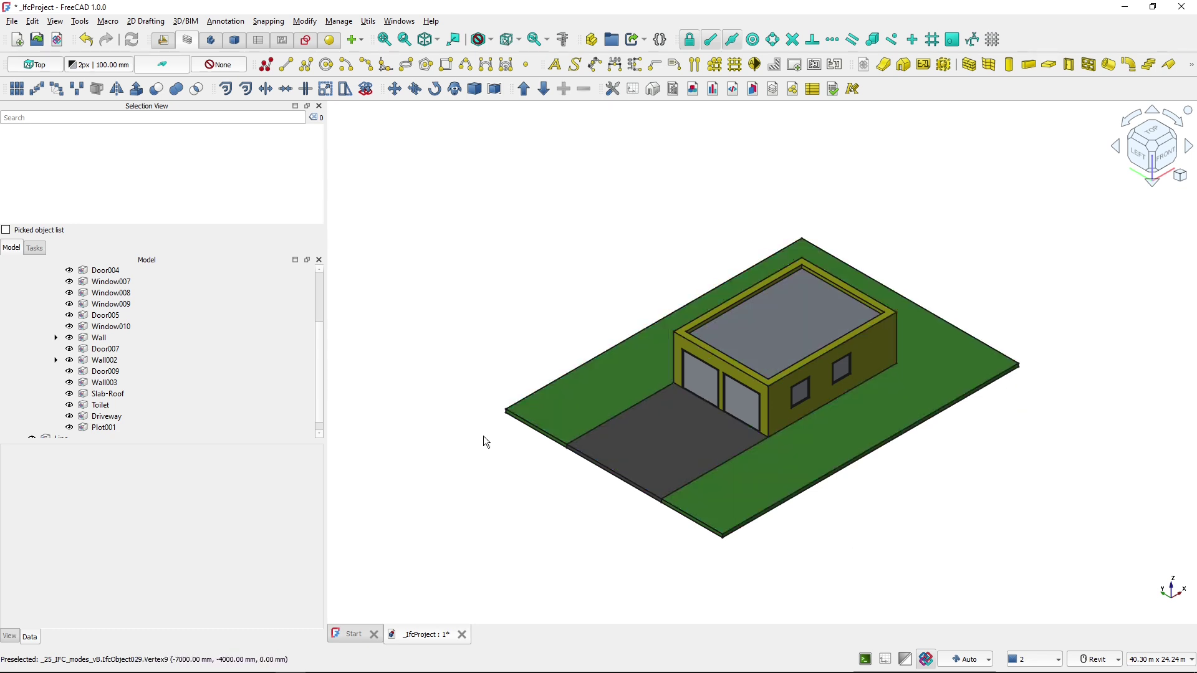
Collapse Level 01 in the model tree and select, then deselect, the _IfcProject root
drag(315, 385, 323, 304)
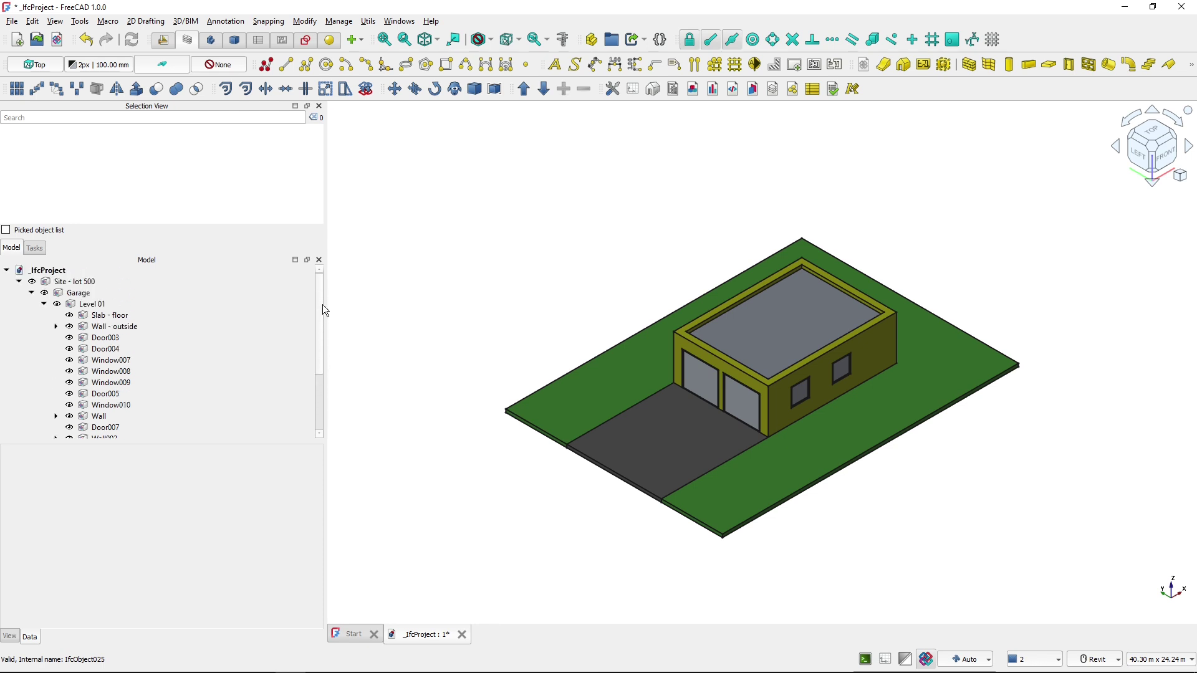
click(43, 304)
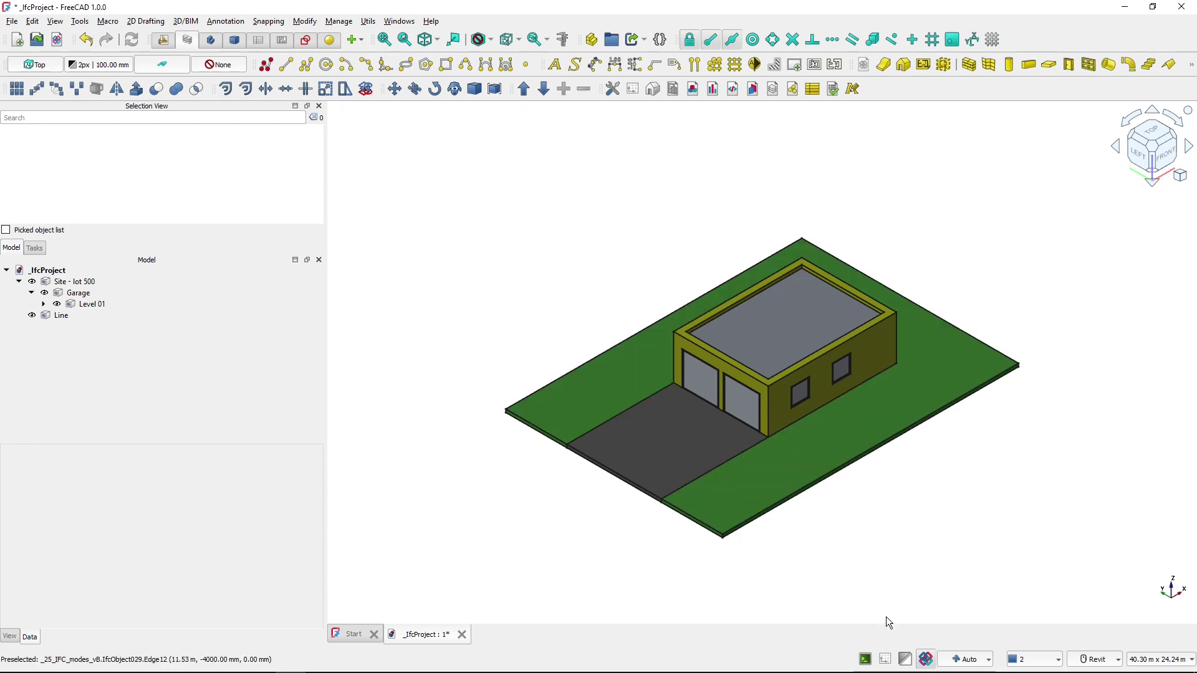
click(45, 271)
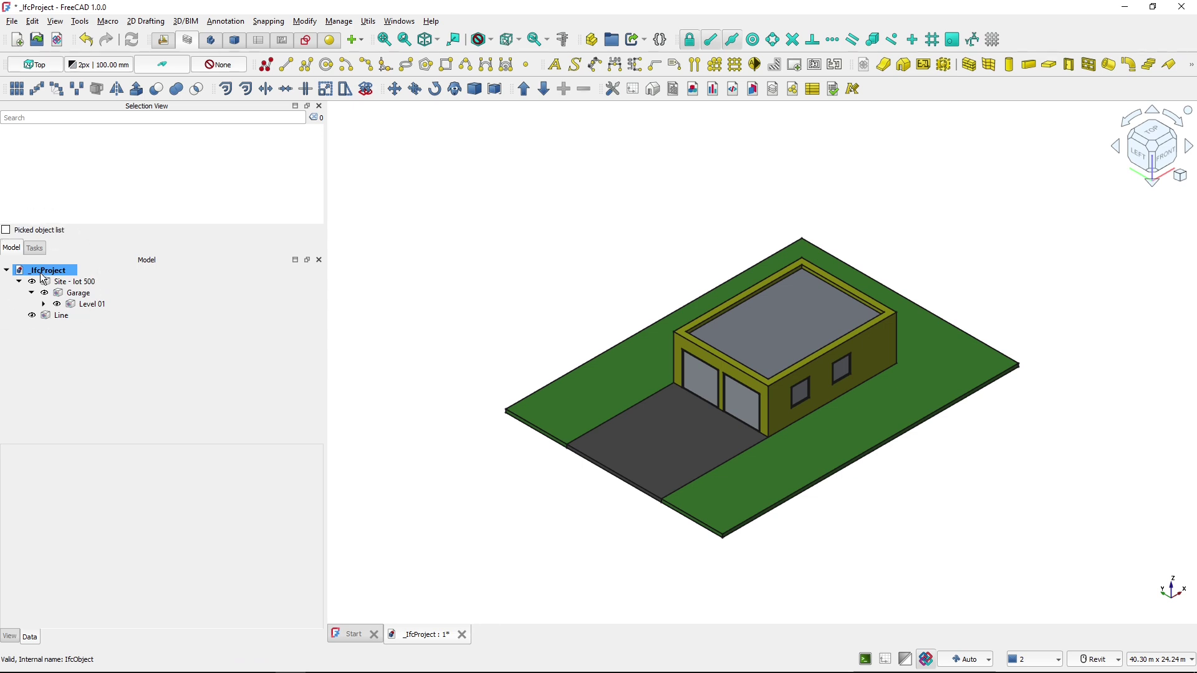
click(363, 395)
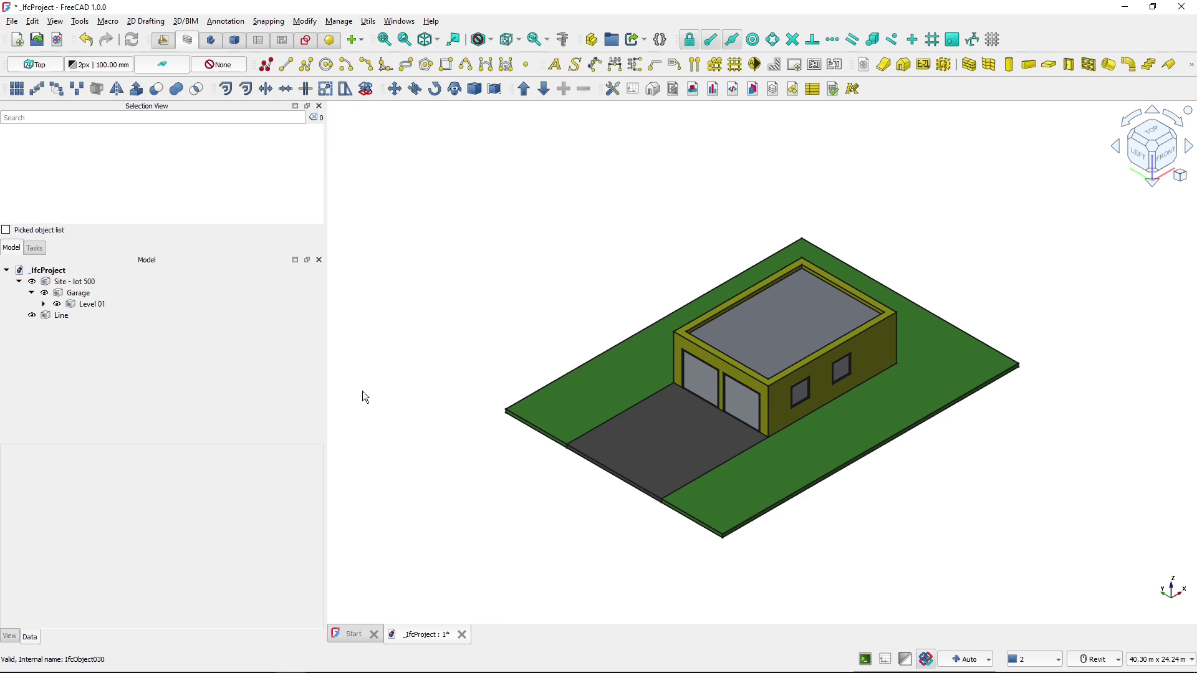
Check the strict IFC mode setting, then expand IFC-file-test to list Site - lot 500 and Line
click(926, 659)
click(926, 659)
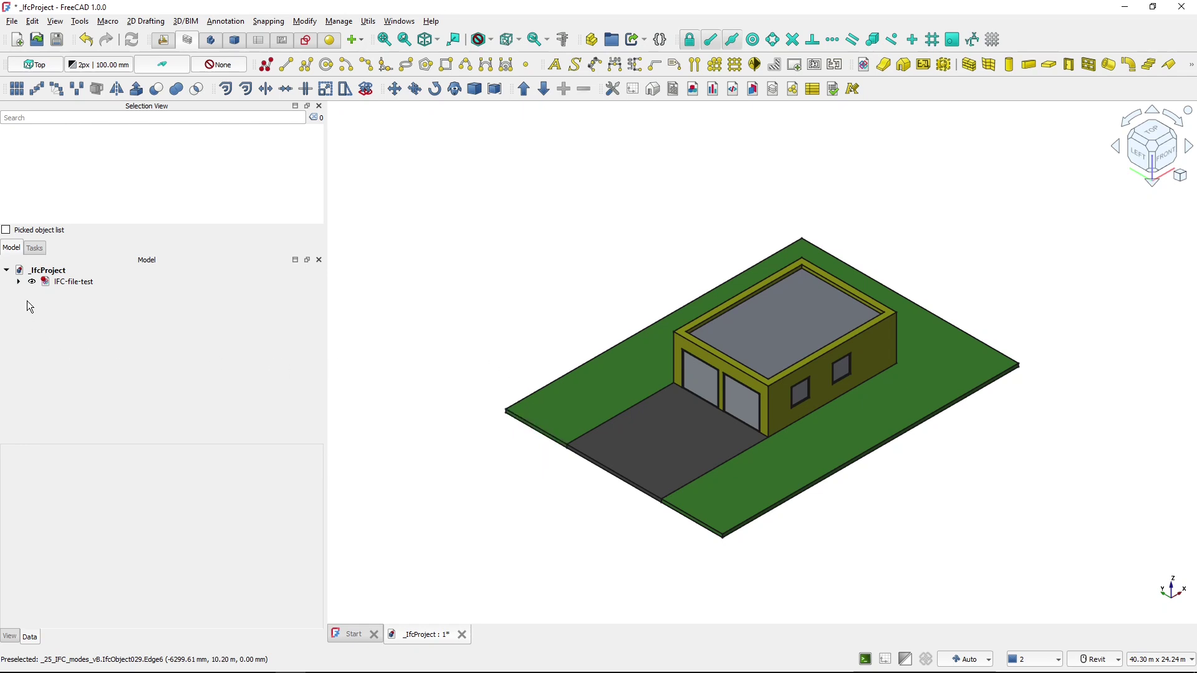
click(43, 270)
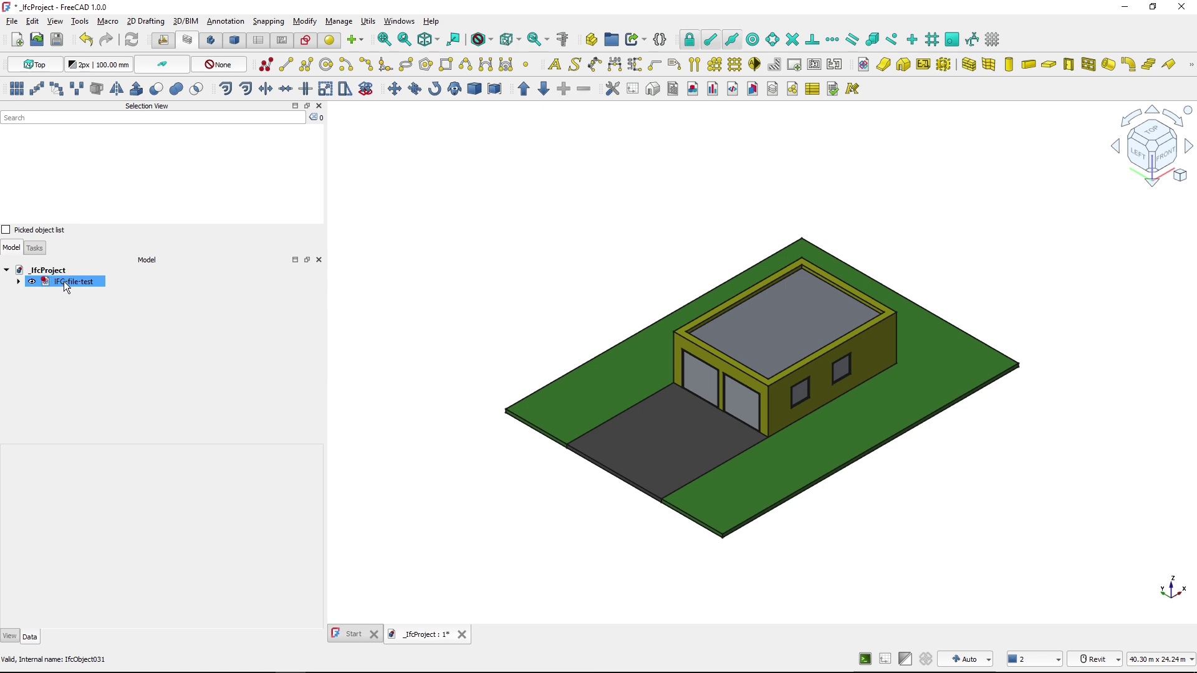
click(19, 282)
Draw Wall004, 10.47 m long, from a point on the lot beside the garage
click(968, 65)
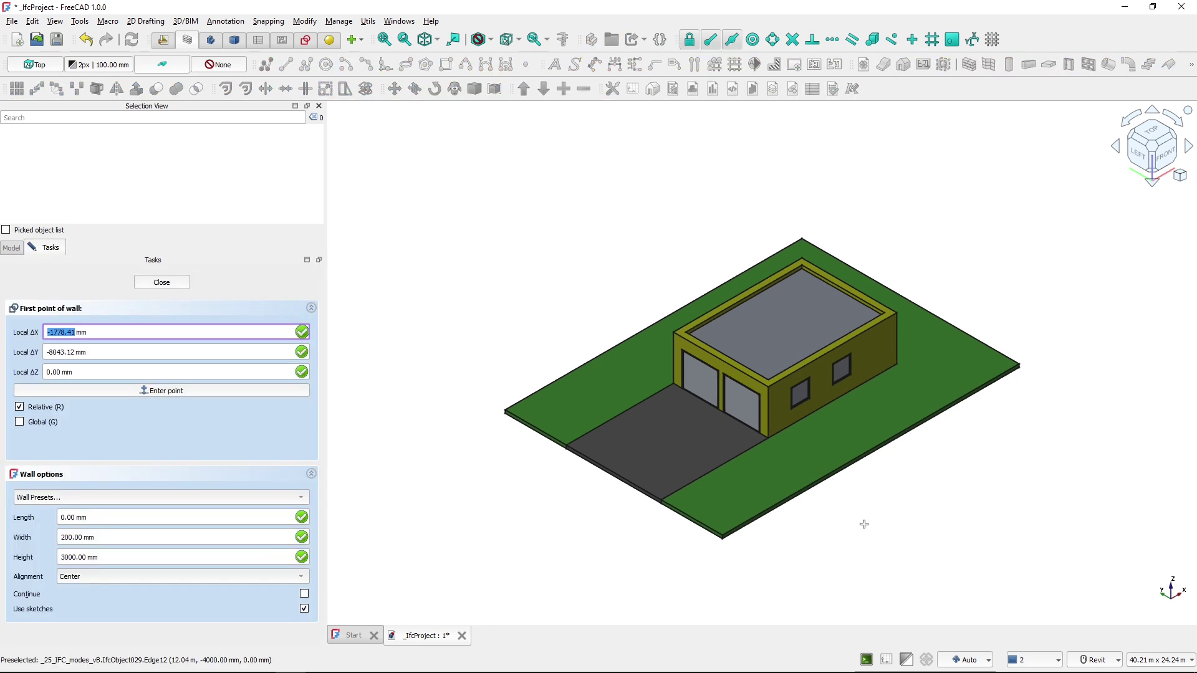
click(1001, 455)
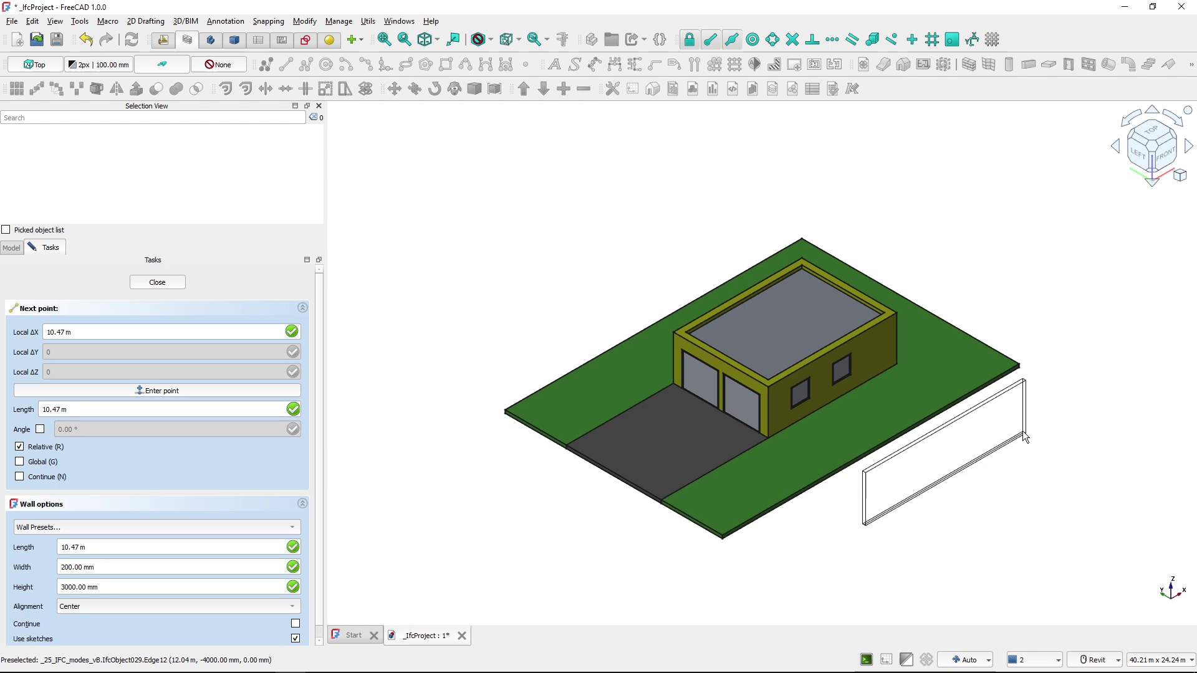
key(Return)
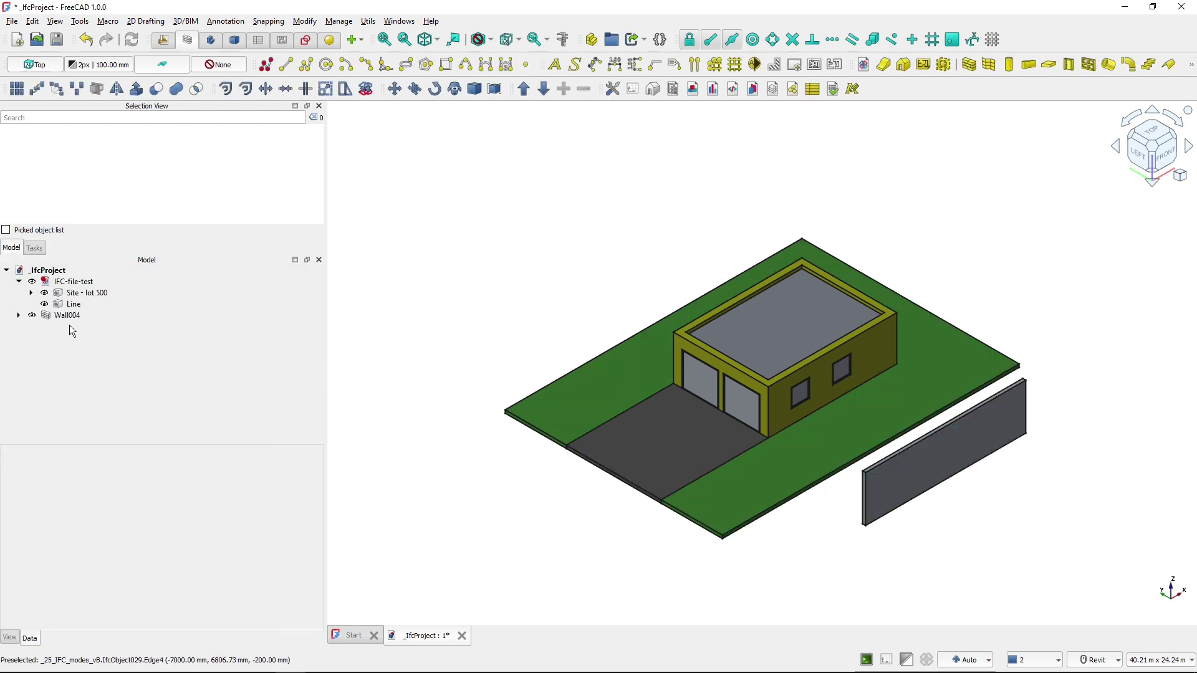
Collapse IFC-file-test and select Wall004 as the host for a window
click(18, 281)
click(68, 284)
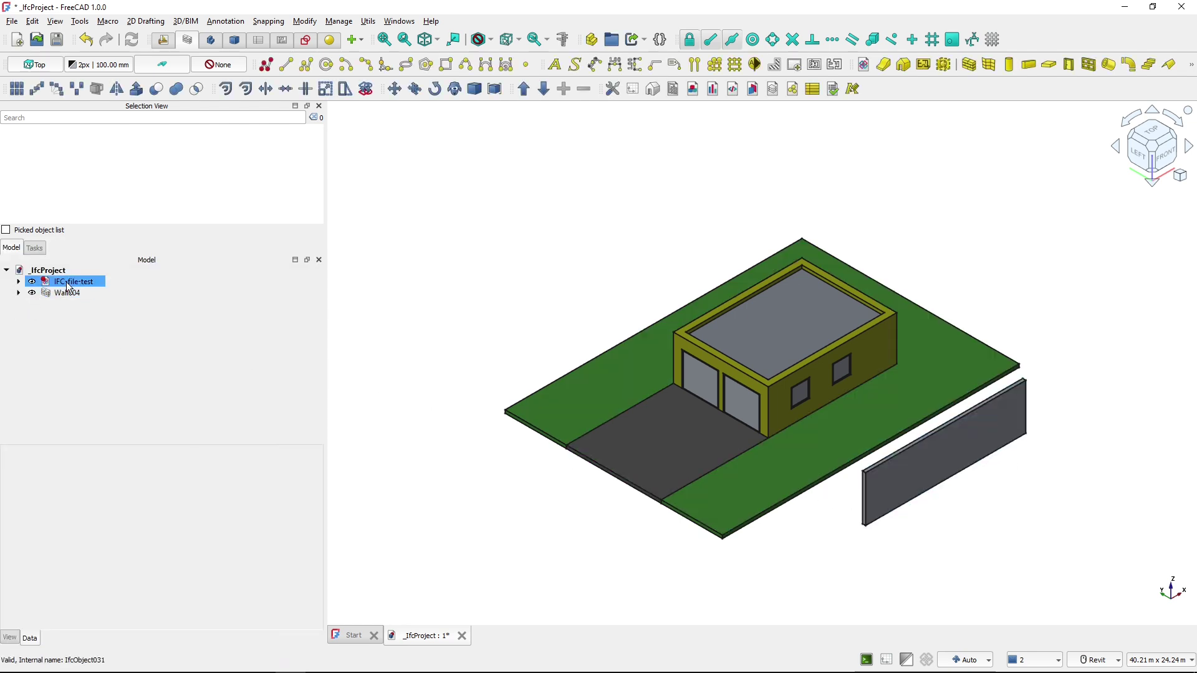
click(56, 293)
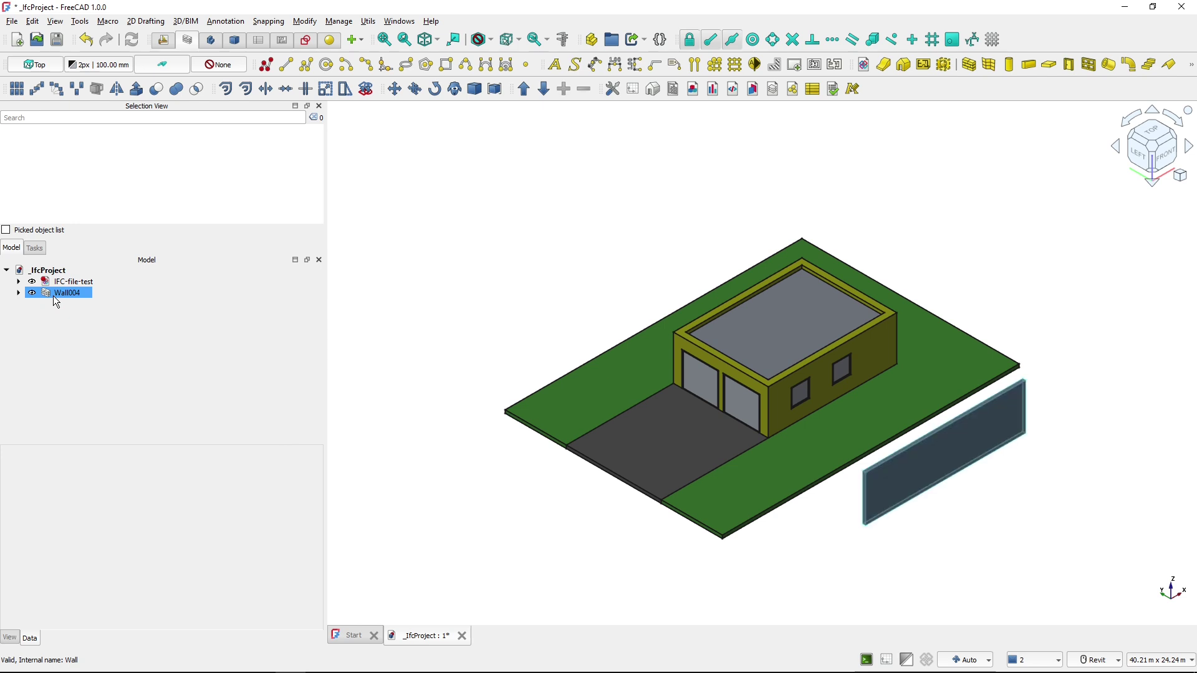
click(51, 274)
click(59, 293)
click(436, 206)
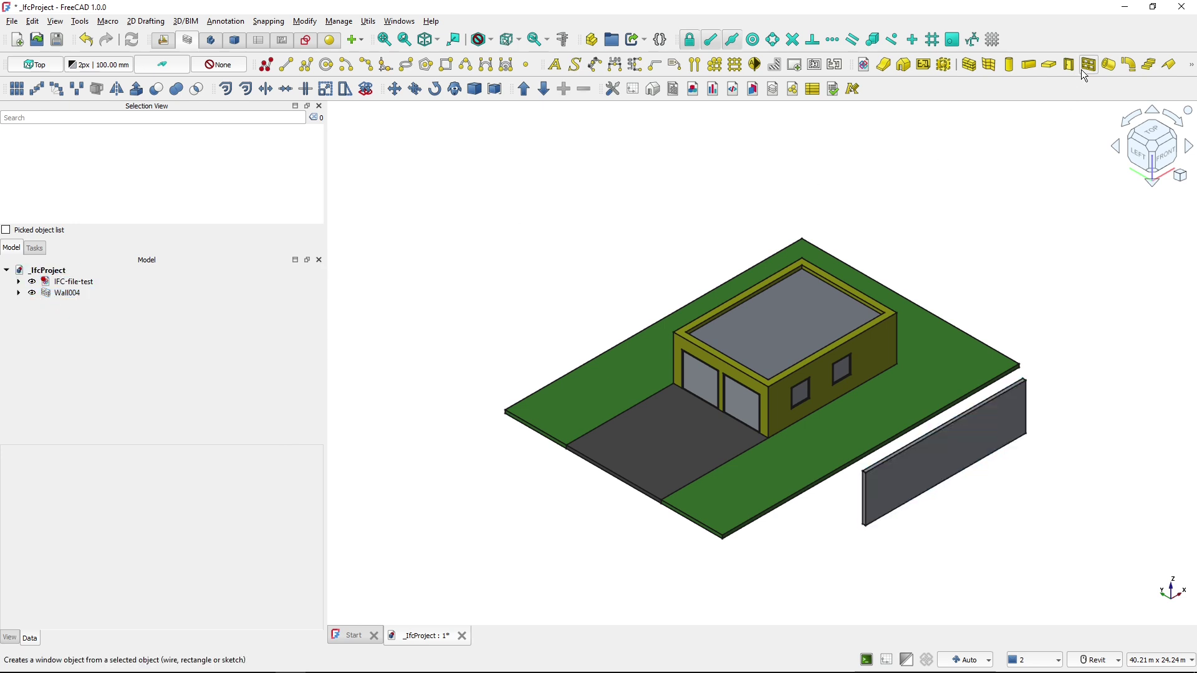
Place the 1200 × 1200 mm window in Wall004 and confirm it sits under the wall
click(959, 492)
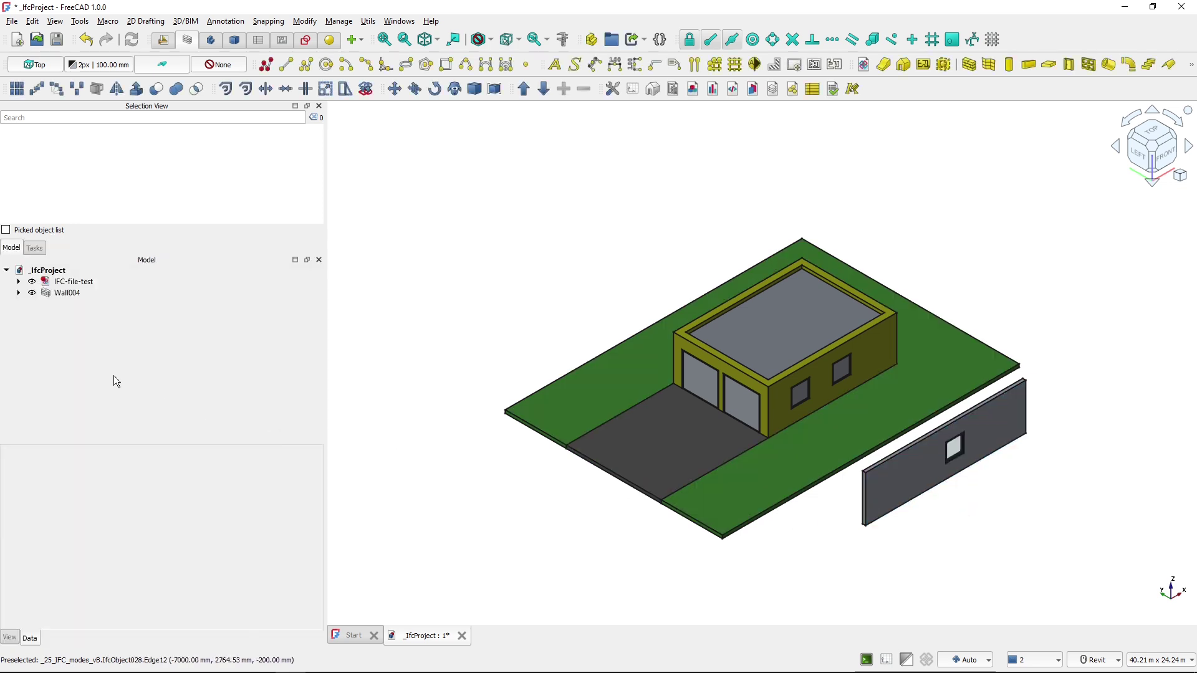
click(19, 293)
click(20, 294)
Inspect Wall004's properties and compare the area of the garage's outside wall face
click(58, 296)
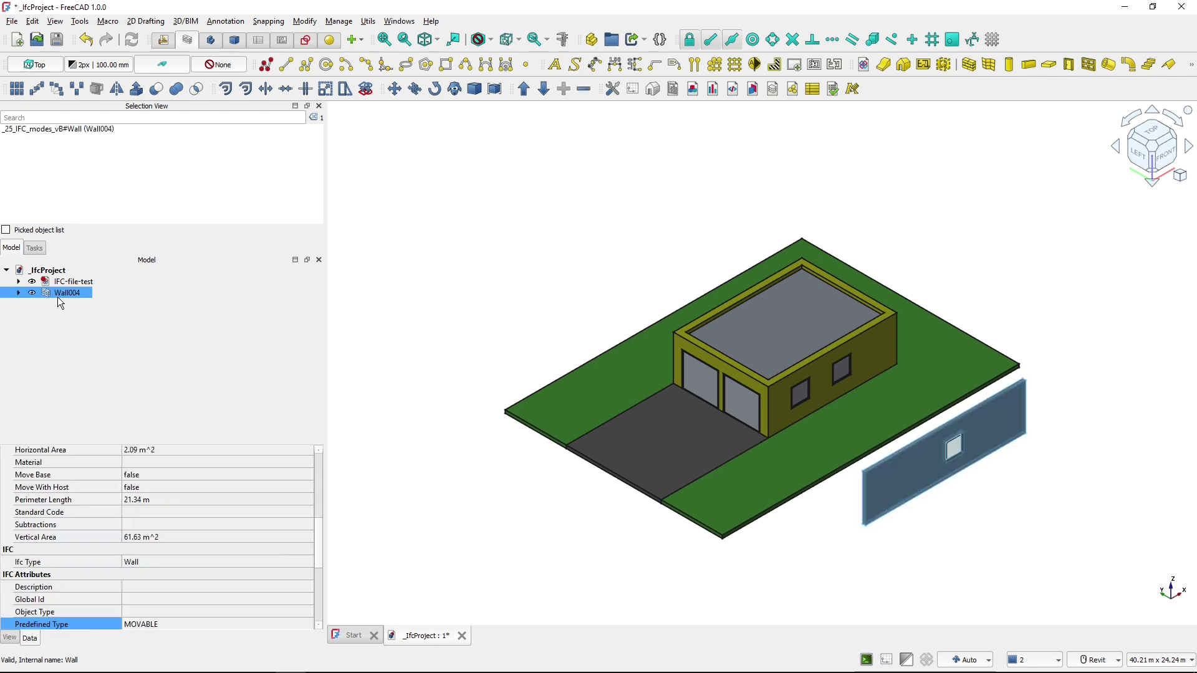
click(58, 297)
click(876, 337)
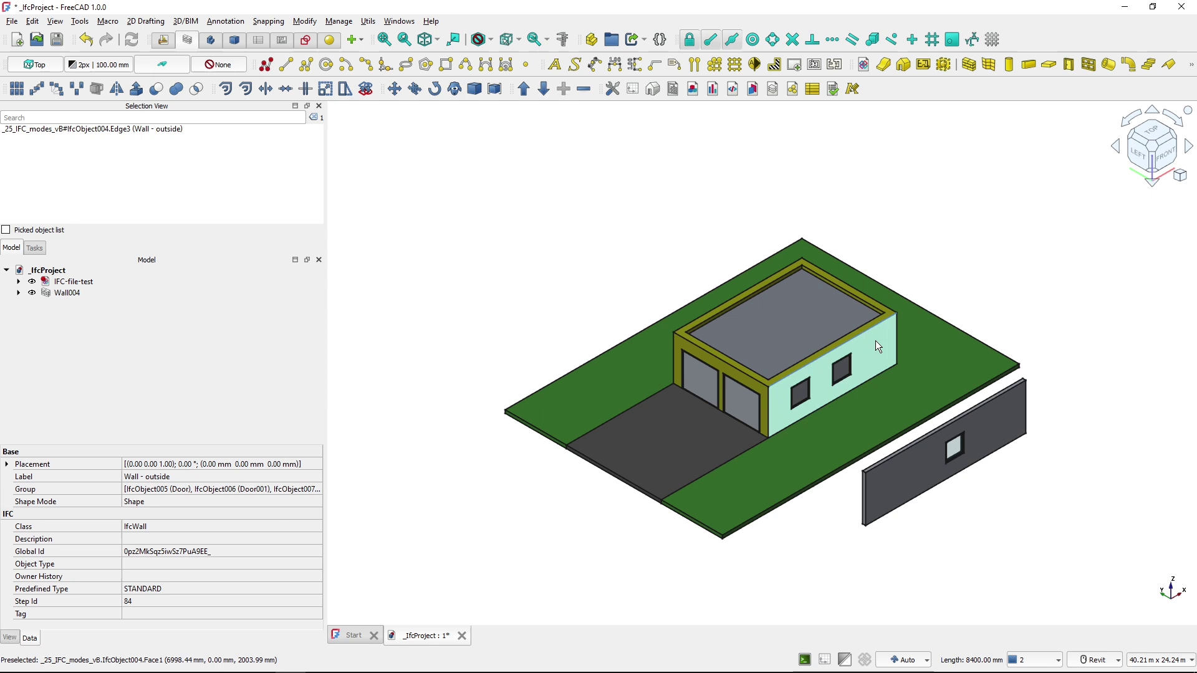
click(865, 358)
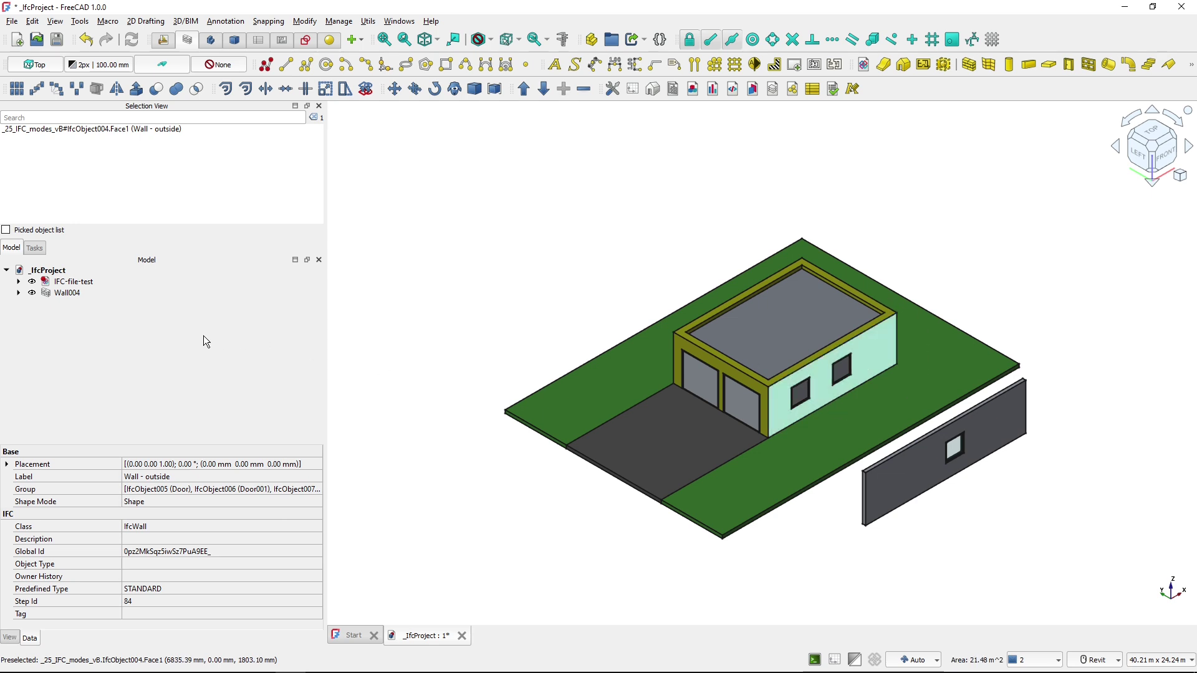
Save the project, then drag IFC-file-test.ifc from File Explorer onto FreeCAD's model tree
click(457, 312)
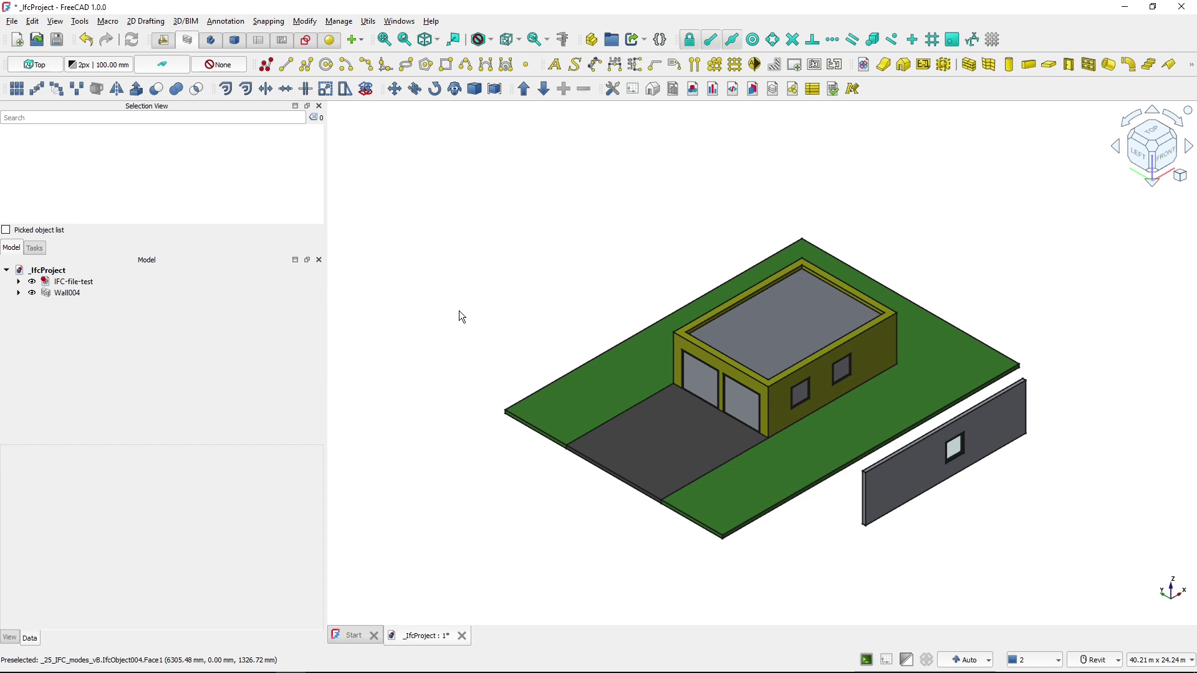
click(69, 286)
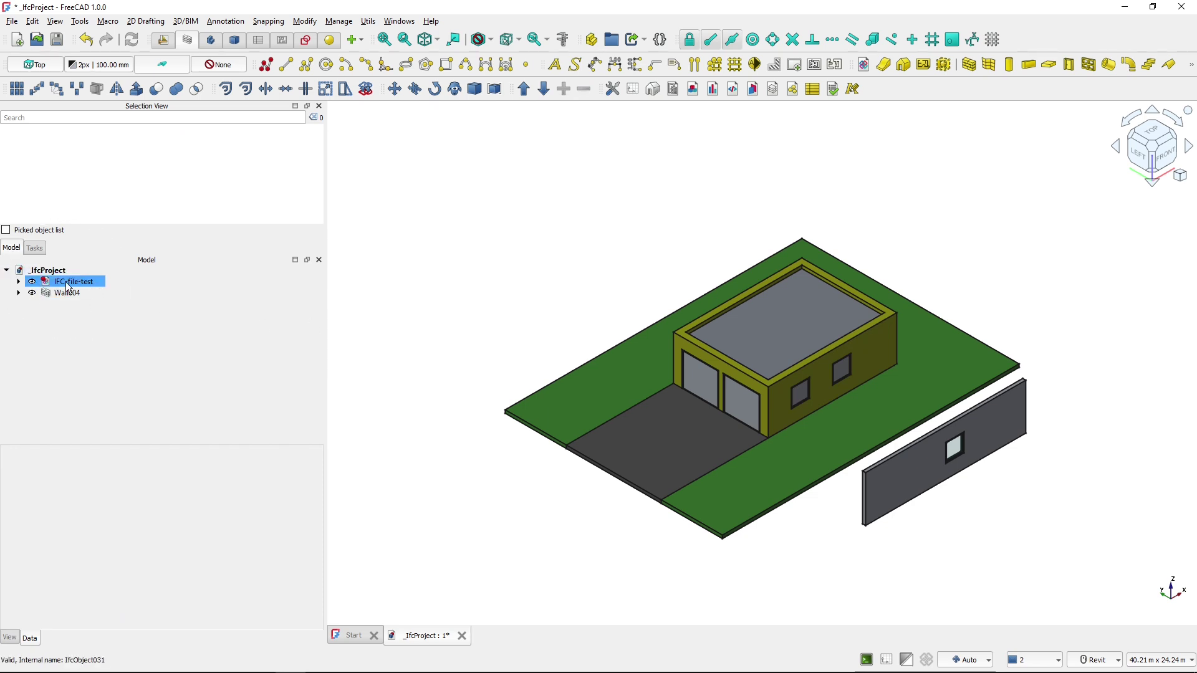
key(ctrl+s)
key(alt+Tab)
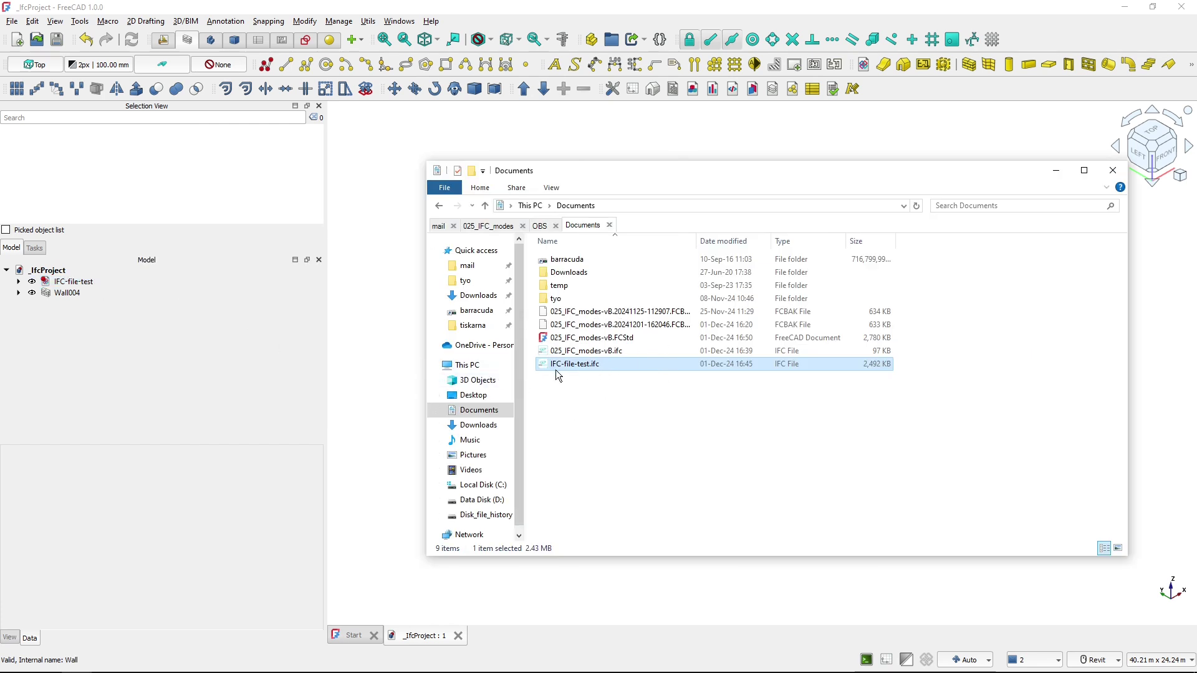
drag(554, 368, 94, 286)
click(241, 41)
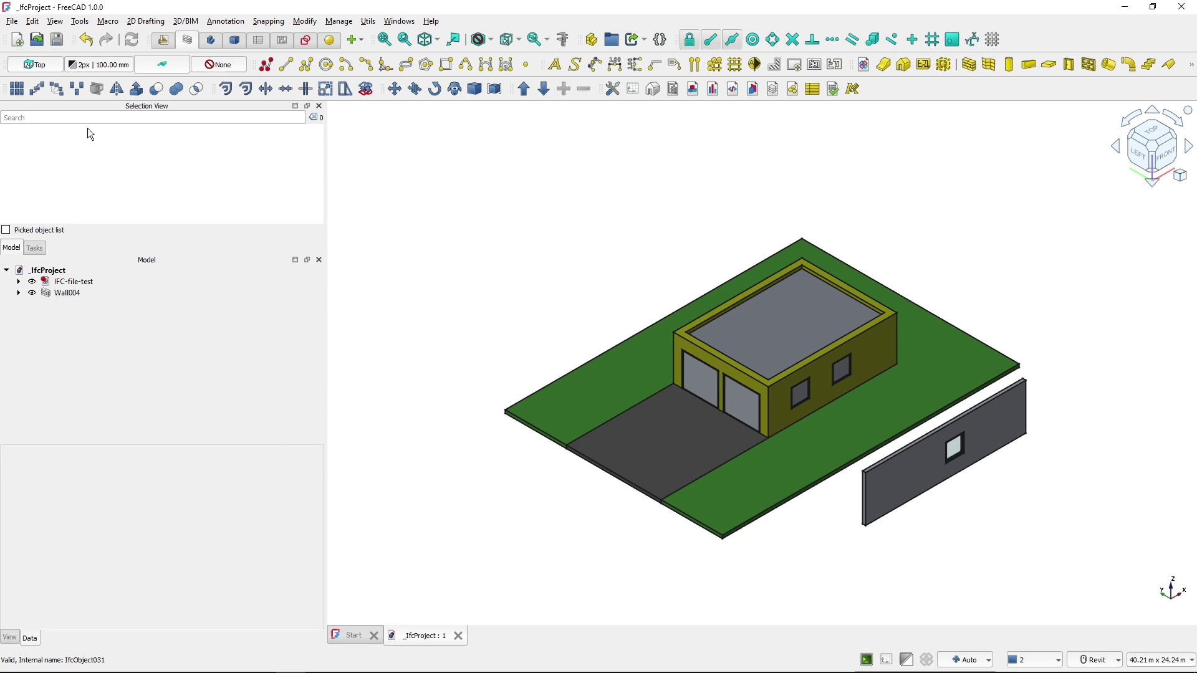
Save the project under the new file name 'root-FC-file' with File > Save As
click(13, 20)
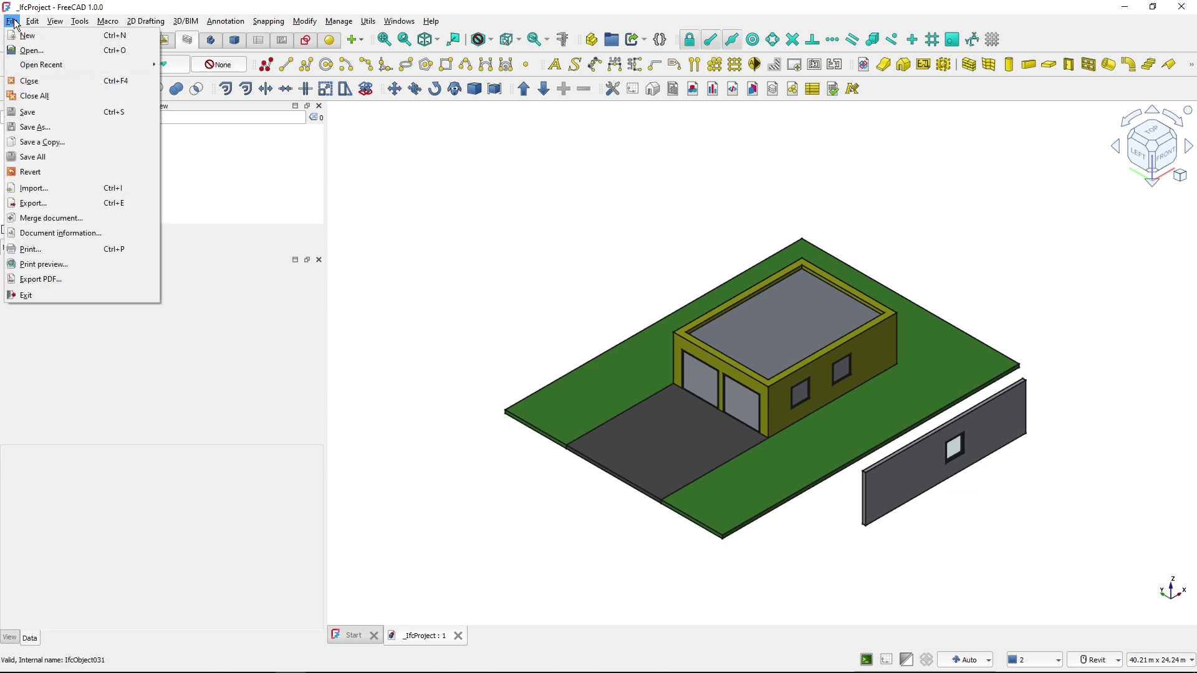
click(44, 127)
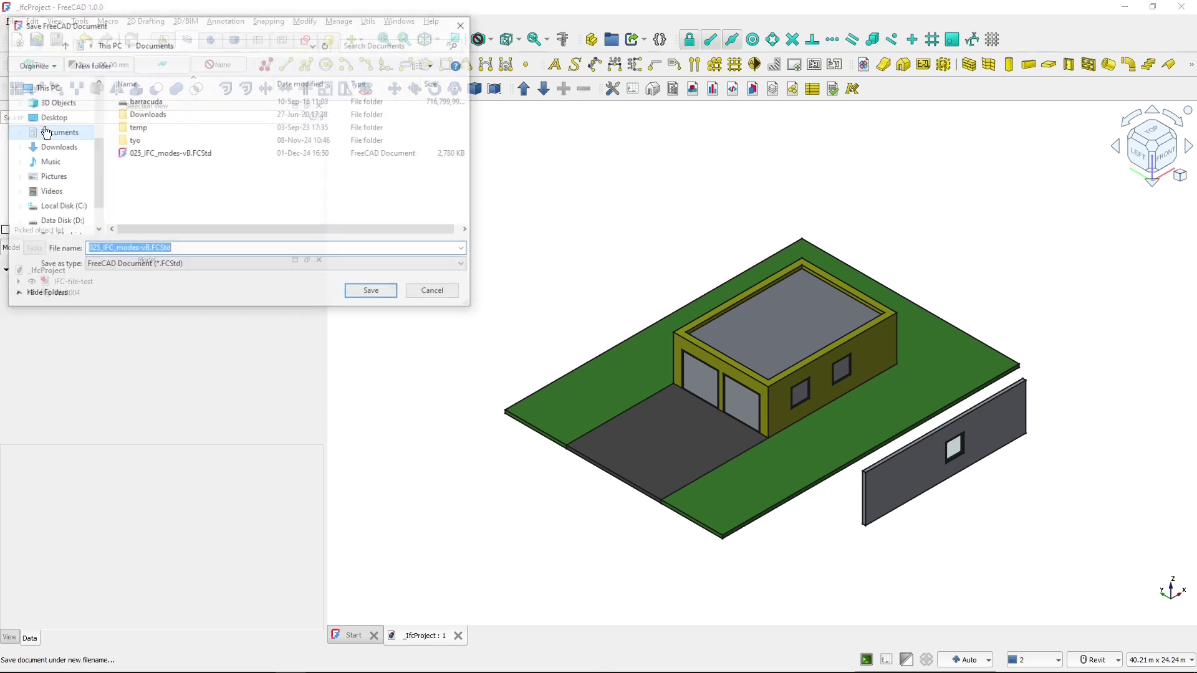
click(149, 249)
key(shift+Home)
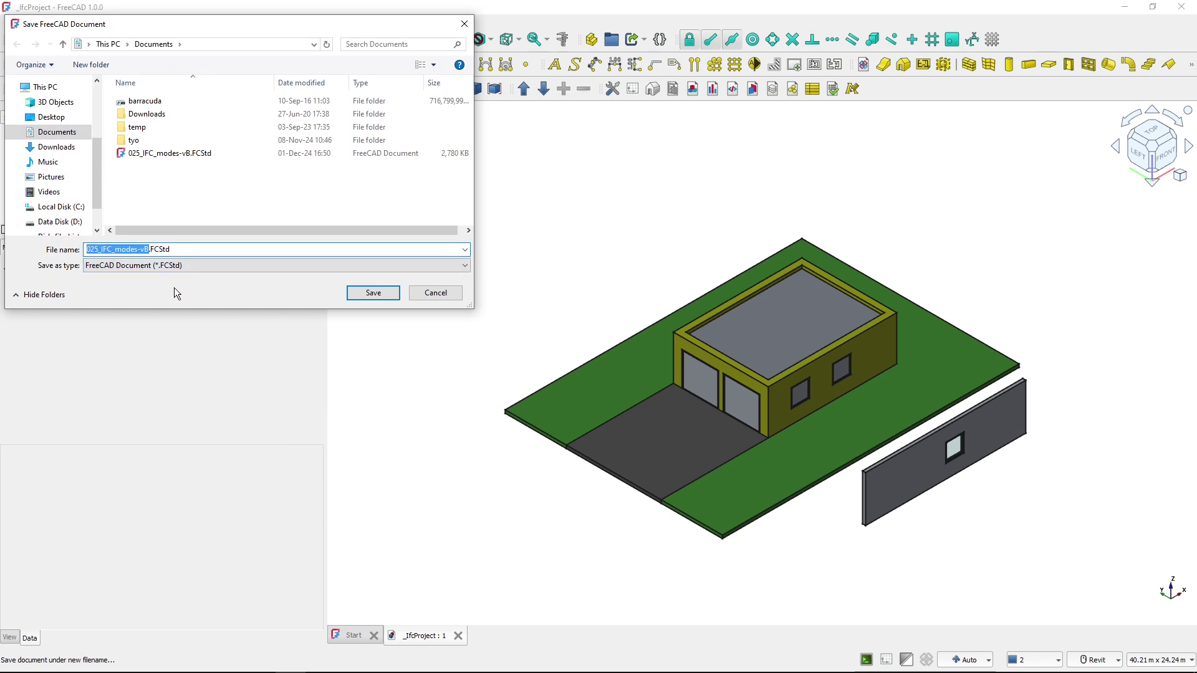
text(root-FC-file.FC)
key(Return)
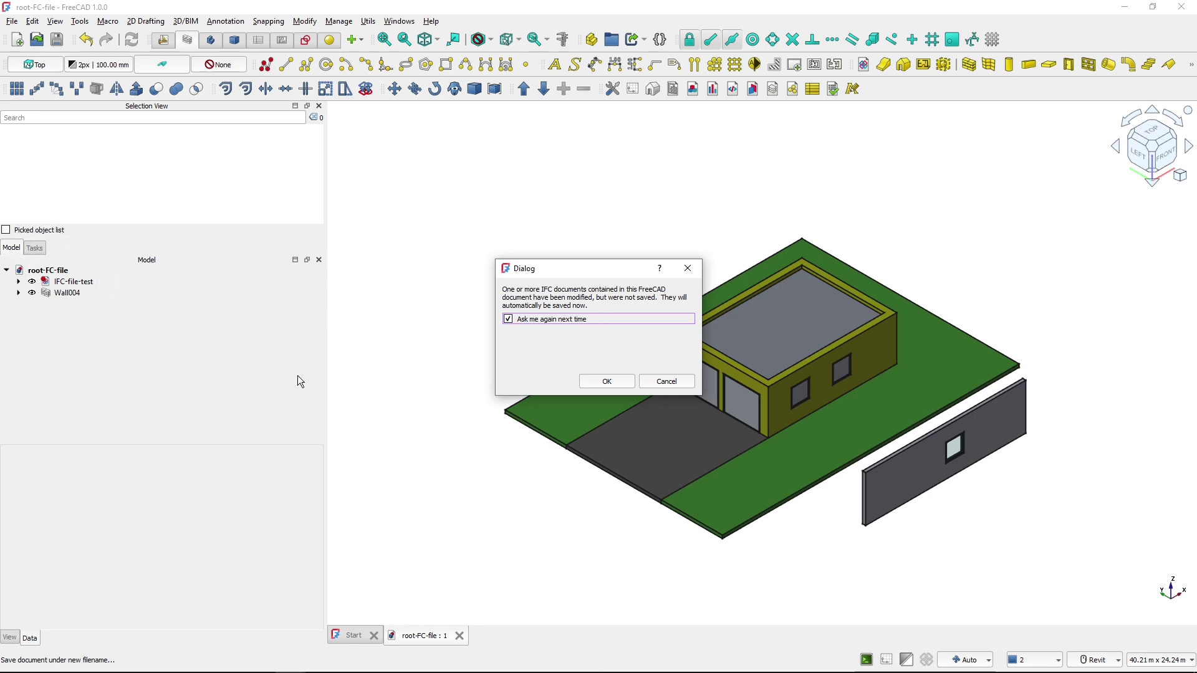
Accept auto-saving the IFC documents, then delete the garage roof slab despite its dependencies
click(608, 382)
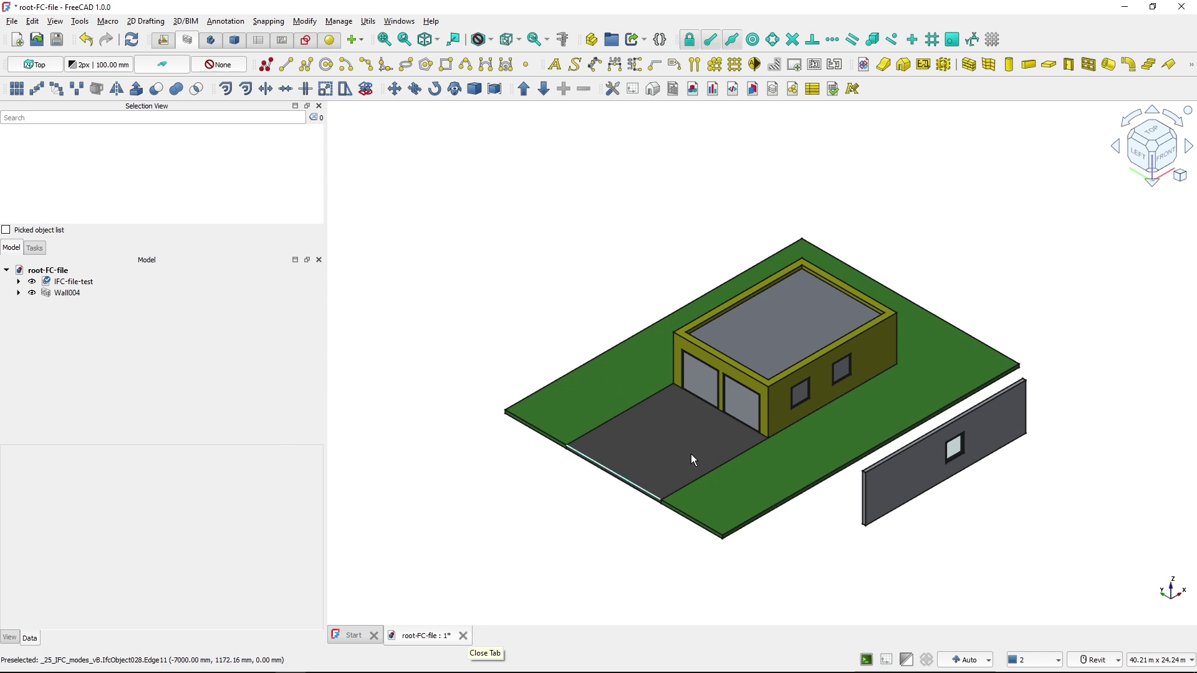
click(764, 338)
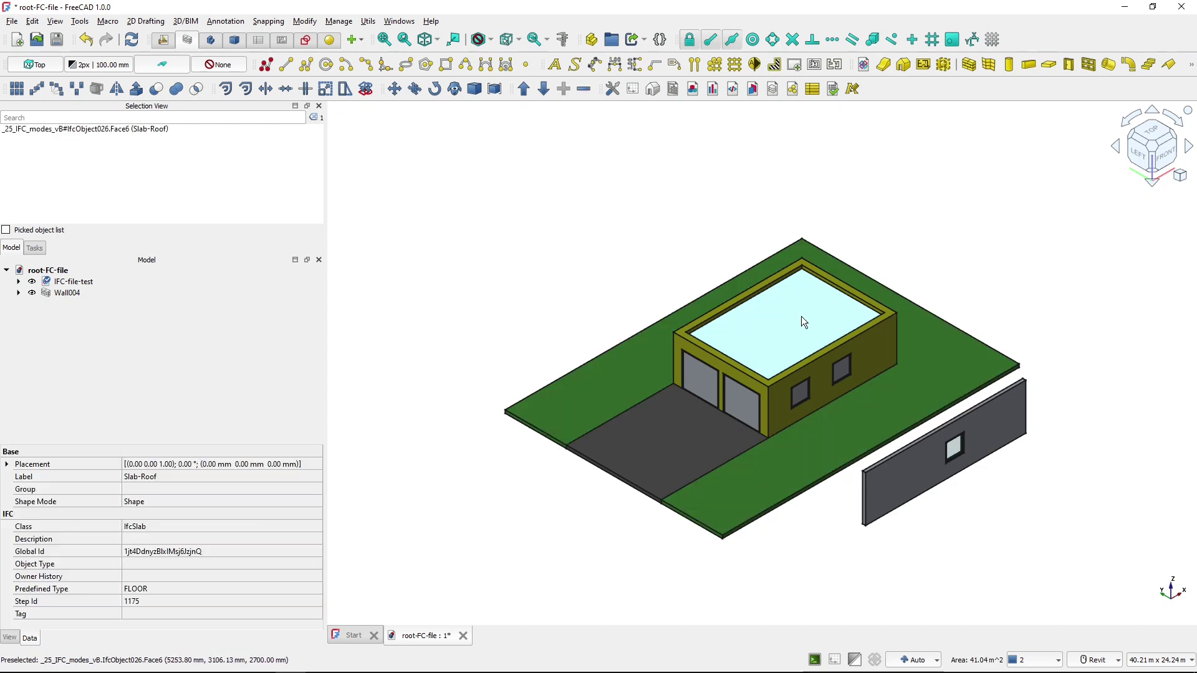
key(Delete)
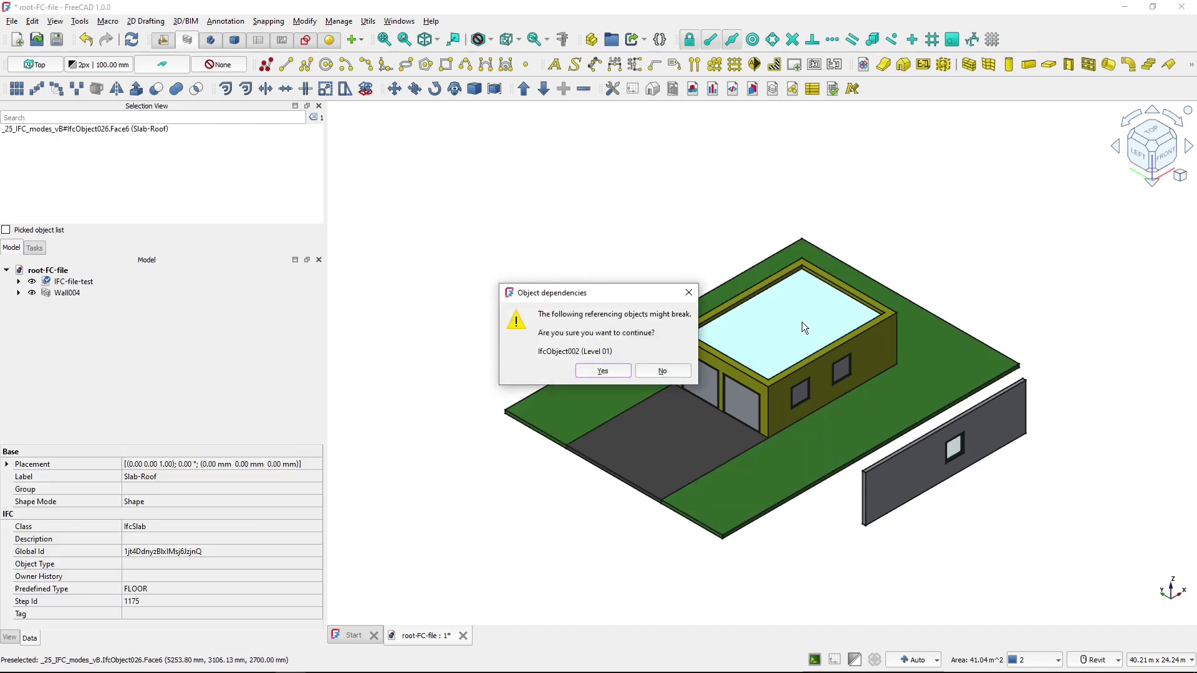
click(603, 371)
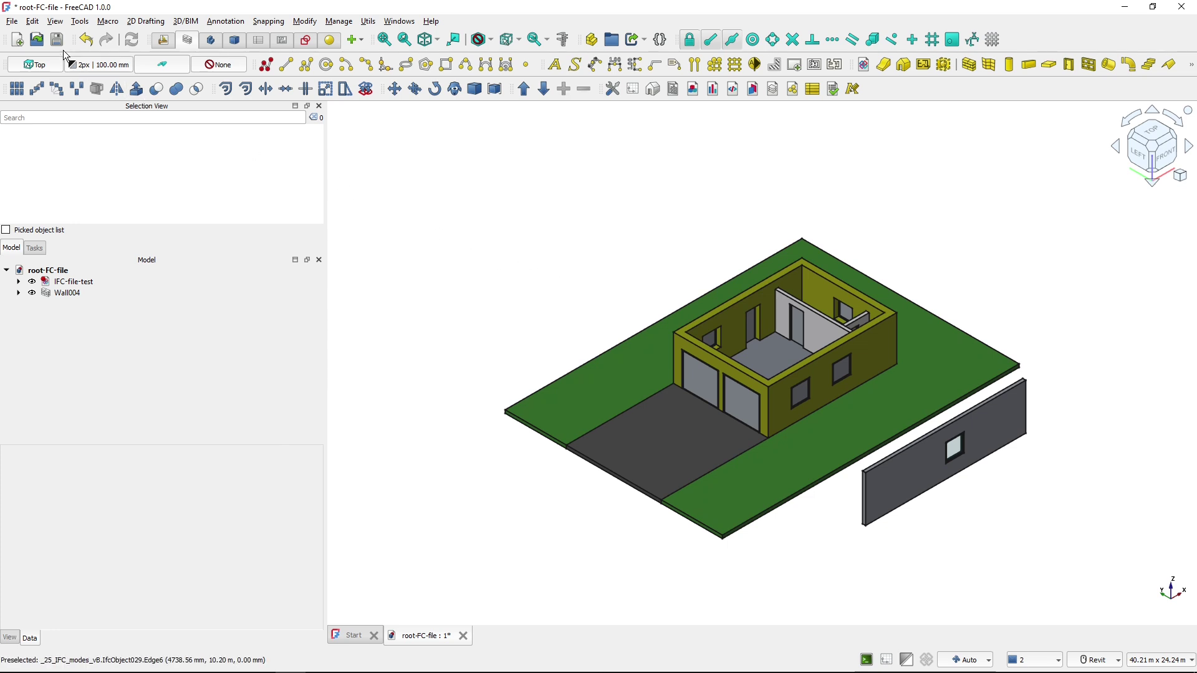
Save root-FC-file again, confirming the IFC file save
click(12, 22)
click(54, 111)
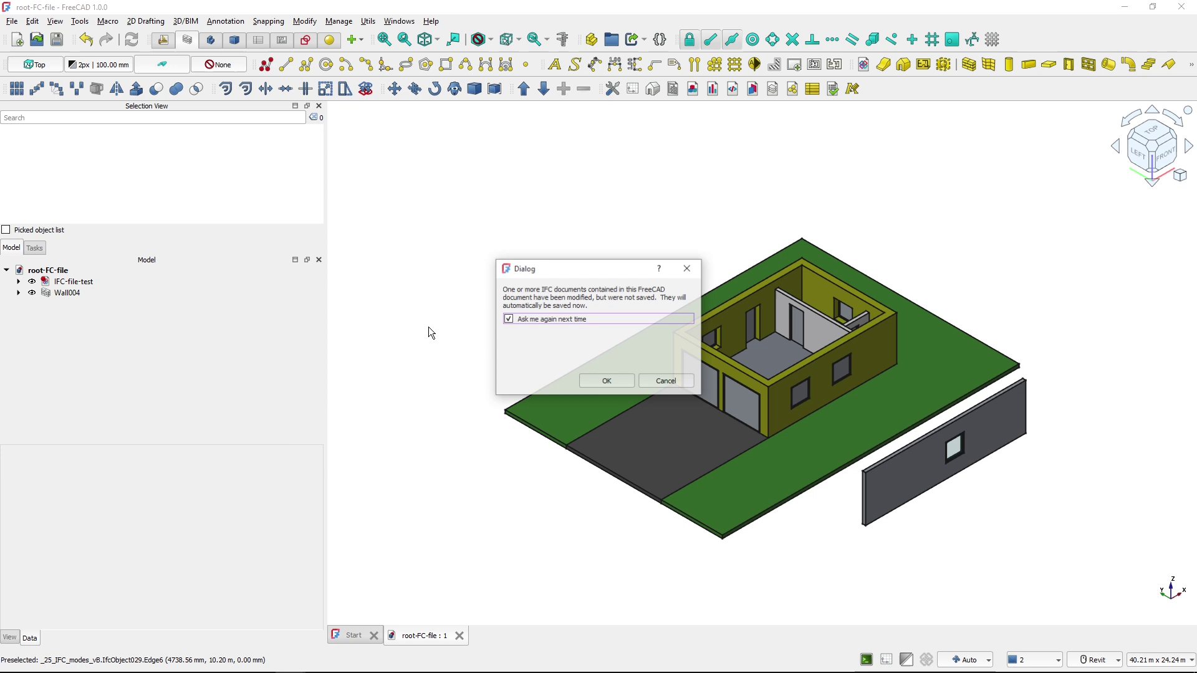
click(605, 383)
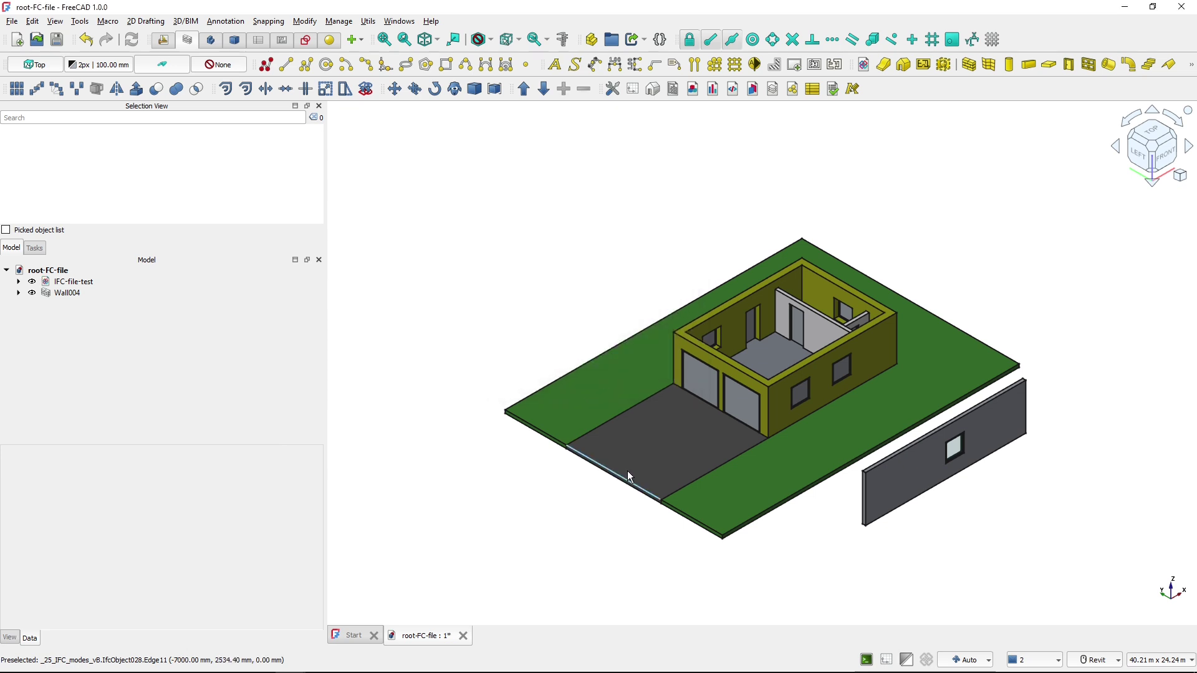
Close root-FC-file, saving its changes, and switch to the Documents folder window
click(464, 635)
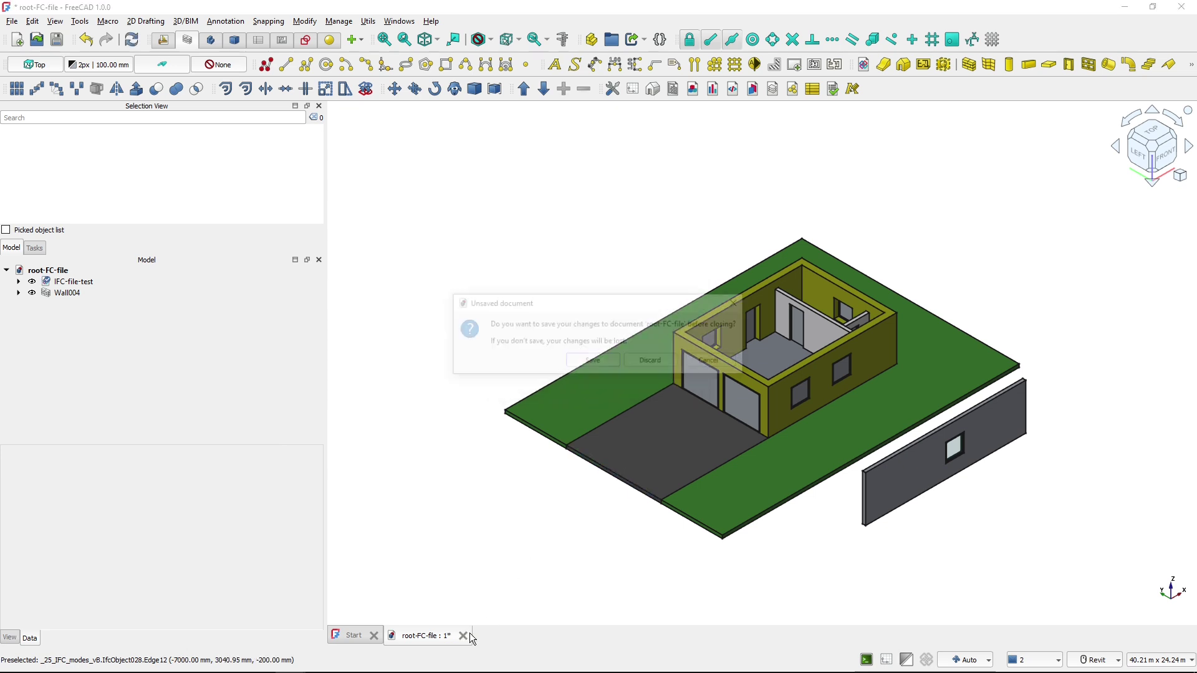
click(586, 368)
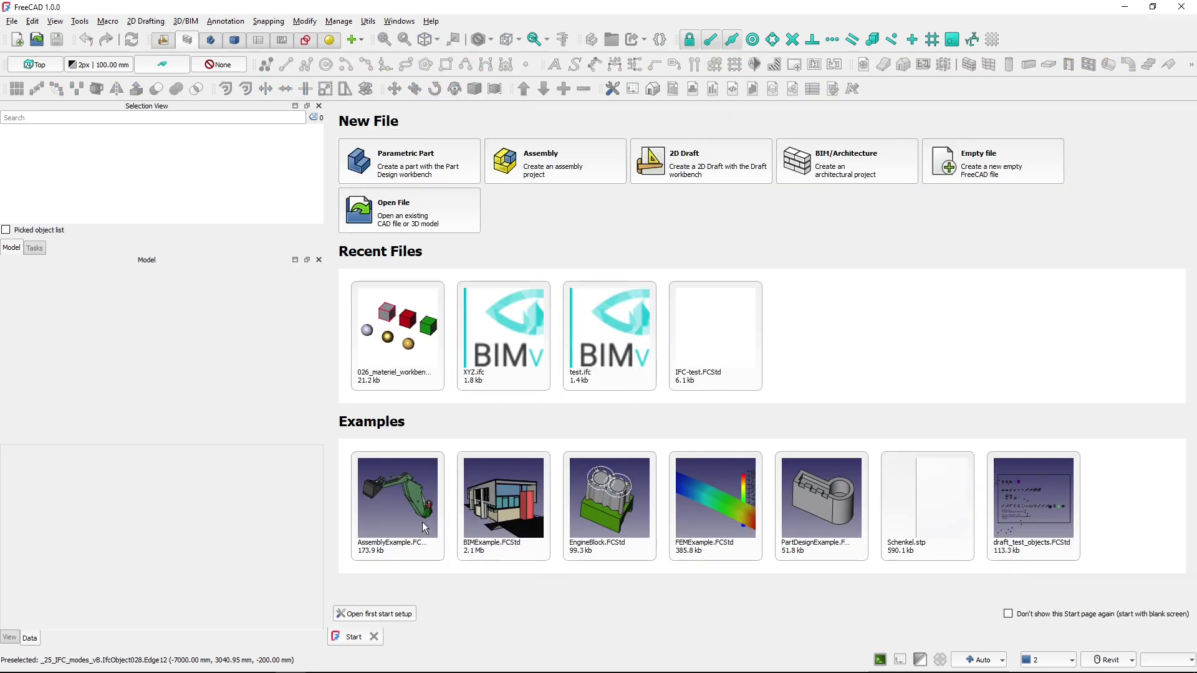
key(alt+Tab)
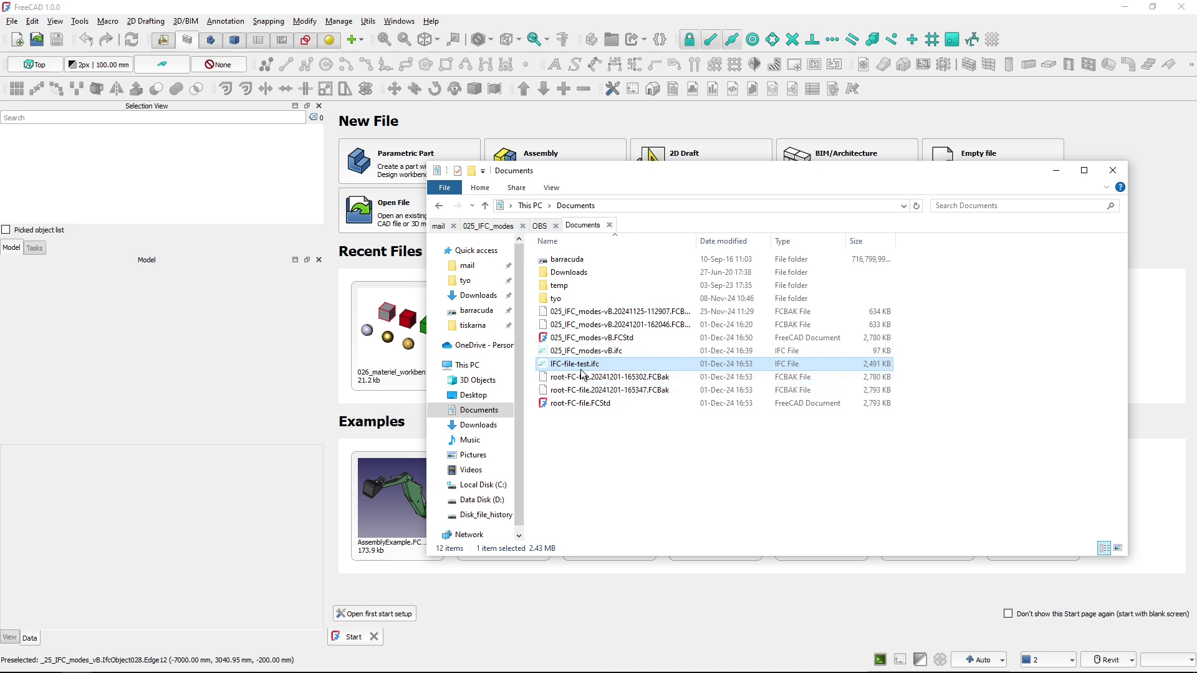
double_click(580, 366)
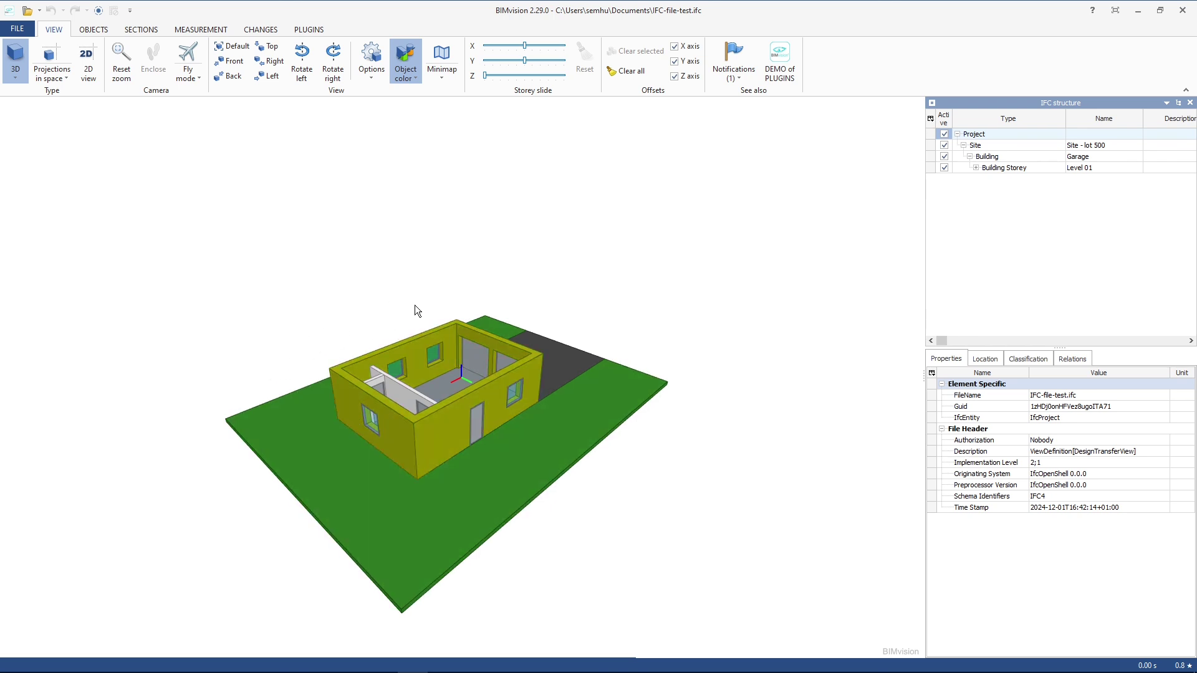
drag(252, 365, 481, 421)
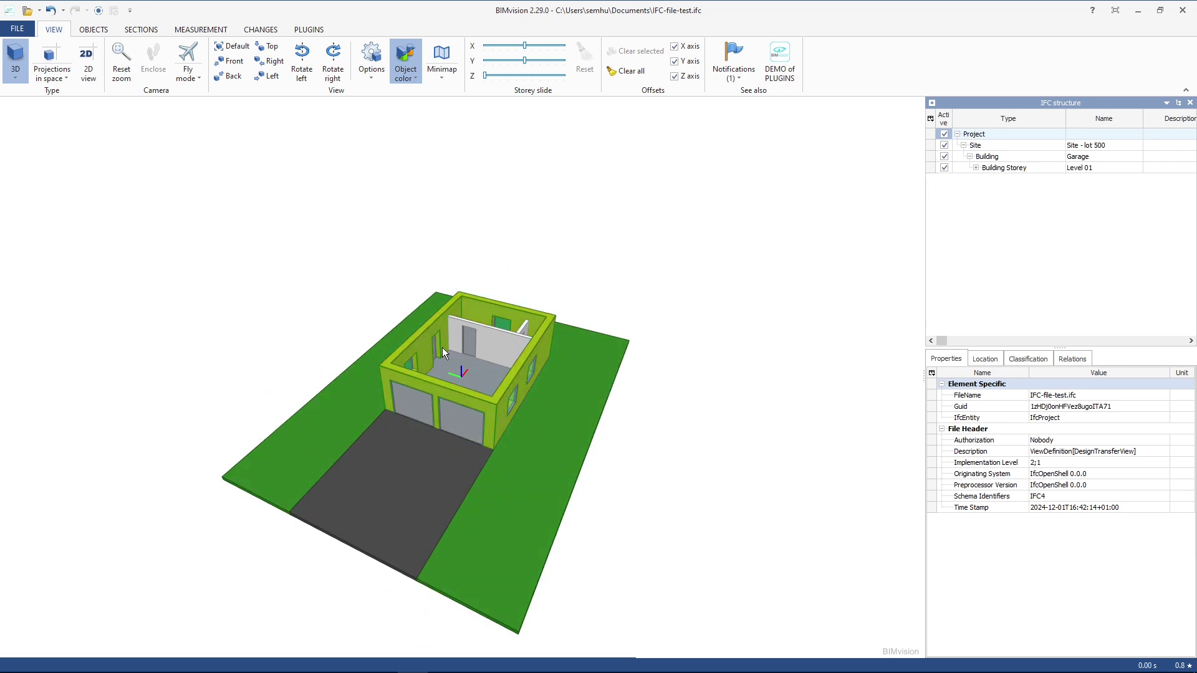
Close the IFC viewer, reopen root-FC-file.FCStd from the recent files, and save it
click(1182, 10)
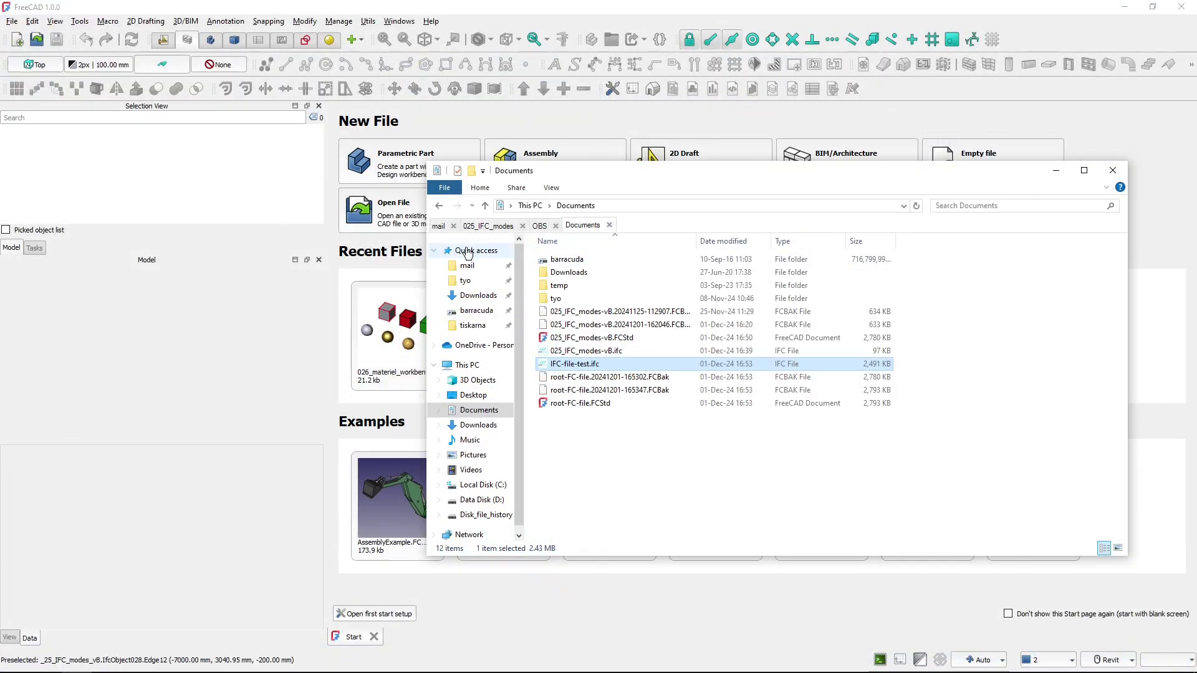
click(13, 23)
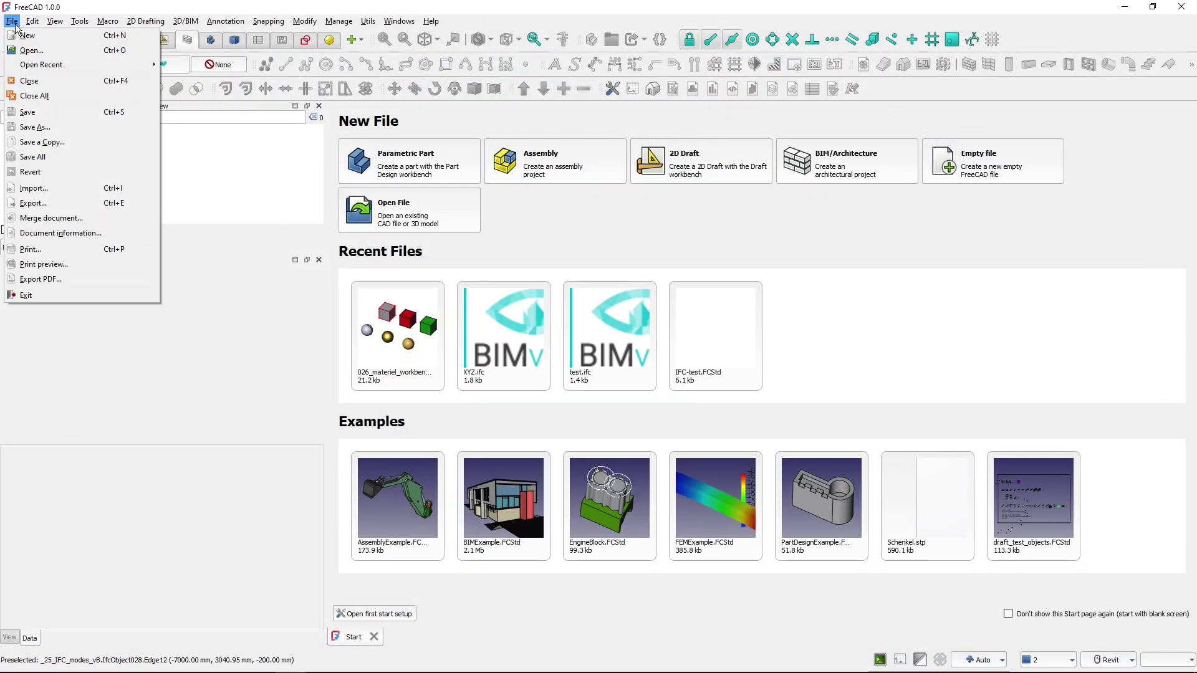
mouse_move(93, 64)
click(172, 65)
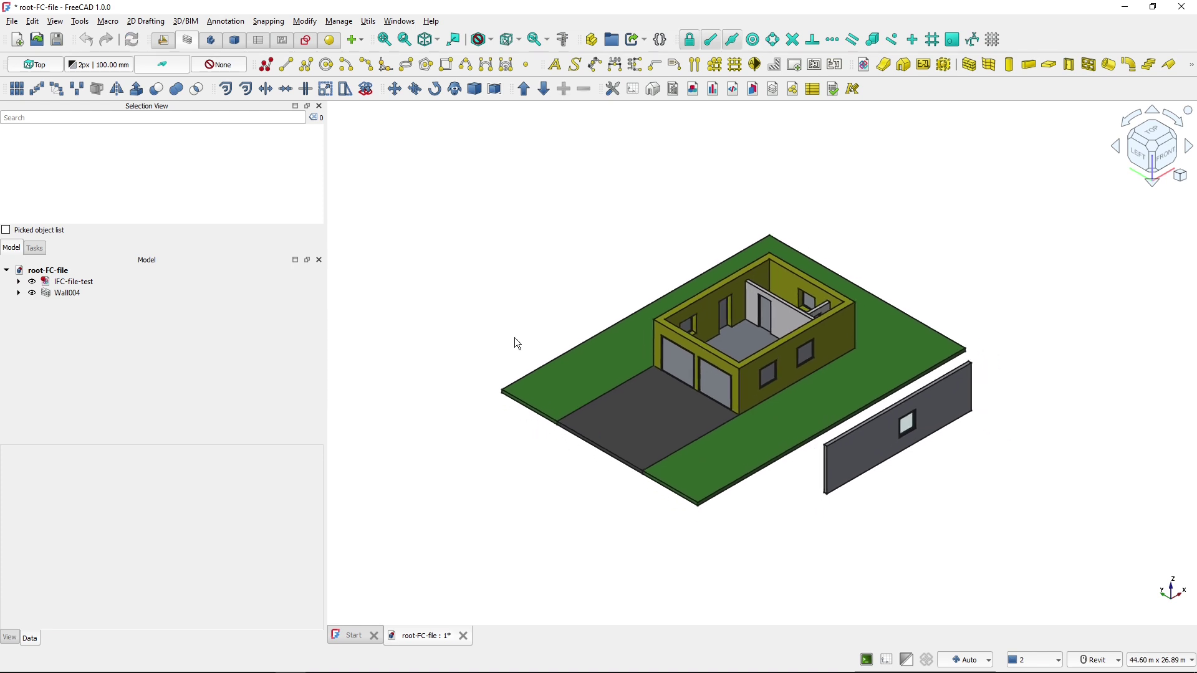
key(ctrl+s)
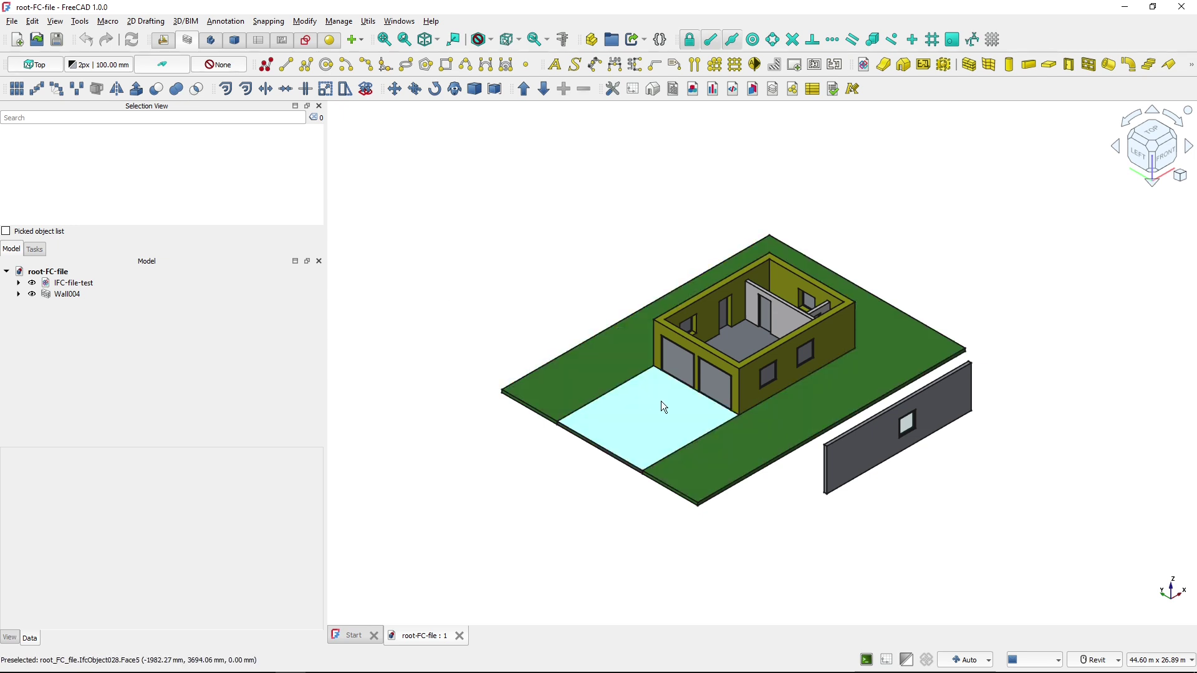
Check the linked IFC-file-test object, then close root-FC-file back to the Start page
click(72, 283)
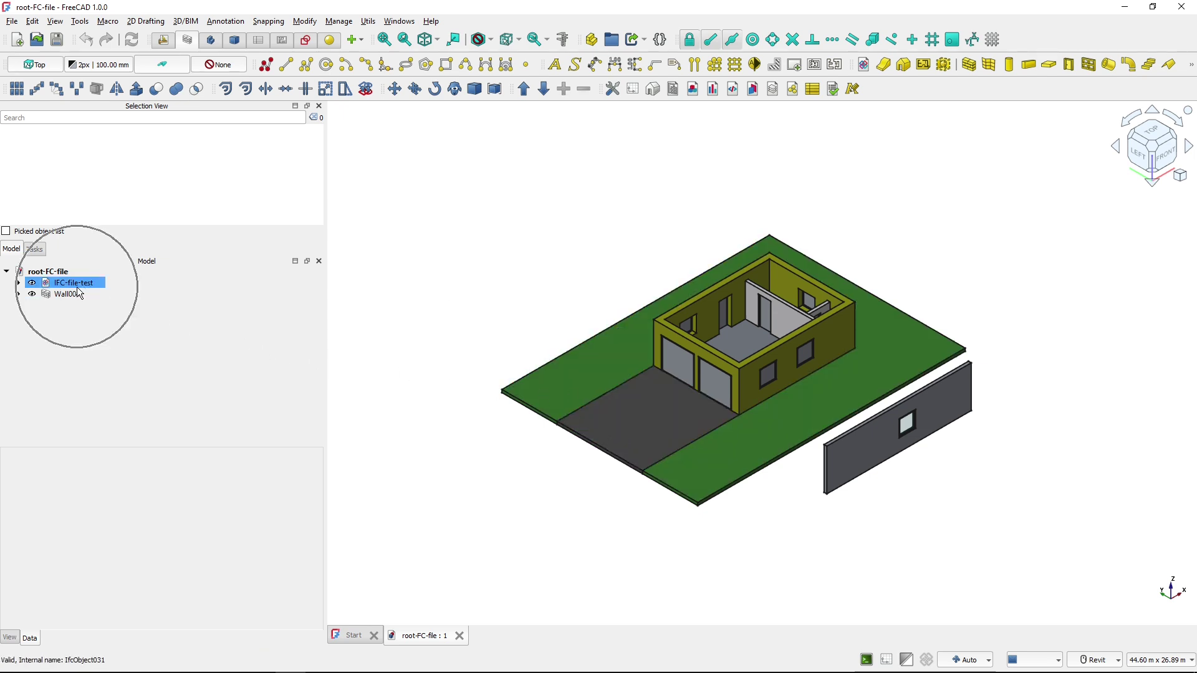
click(349, 312)
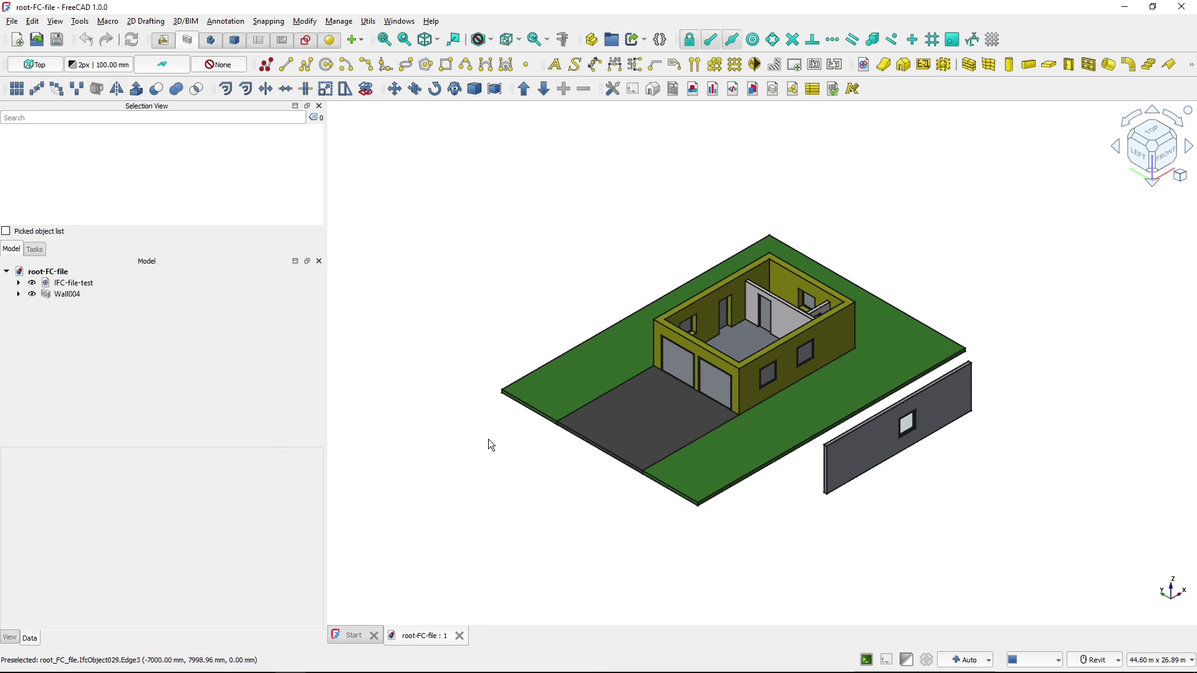
click(460, 636)
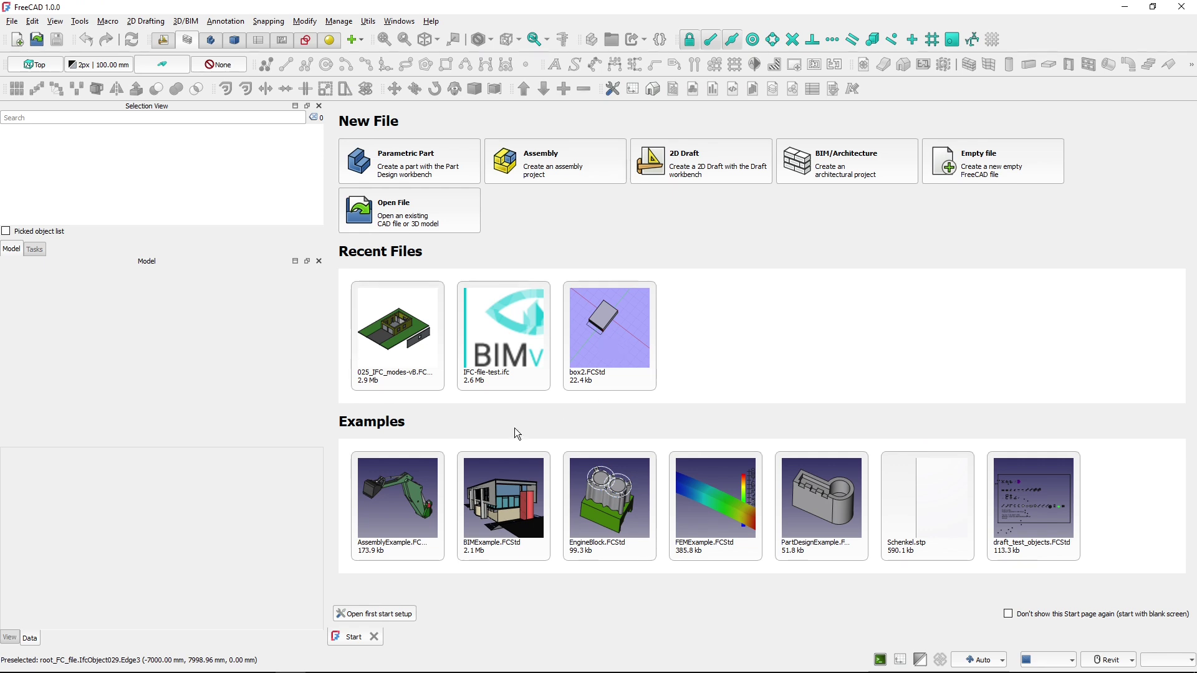
Load IFC-file-test.ifc in Blender's Bonsai and place the 3D cursor just left of the green plot
key(alt+Tab)
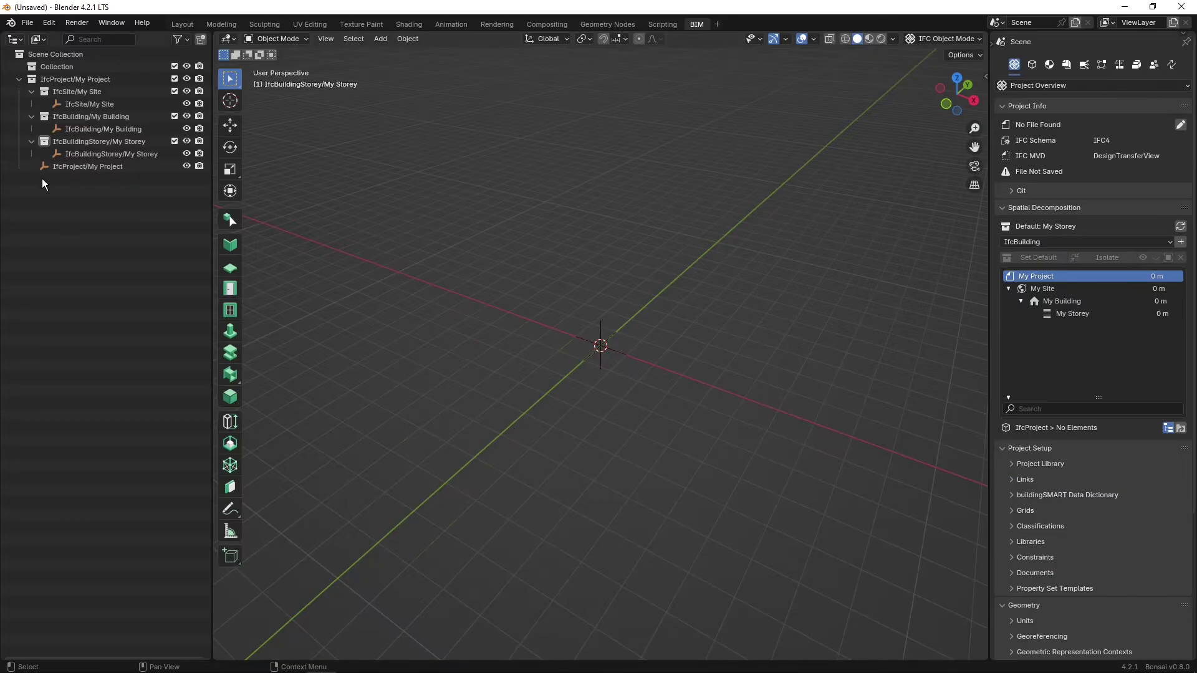
click(28, 22)
click(62, 52)
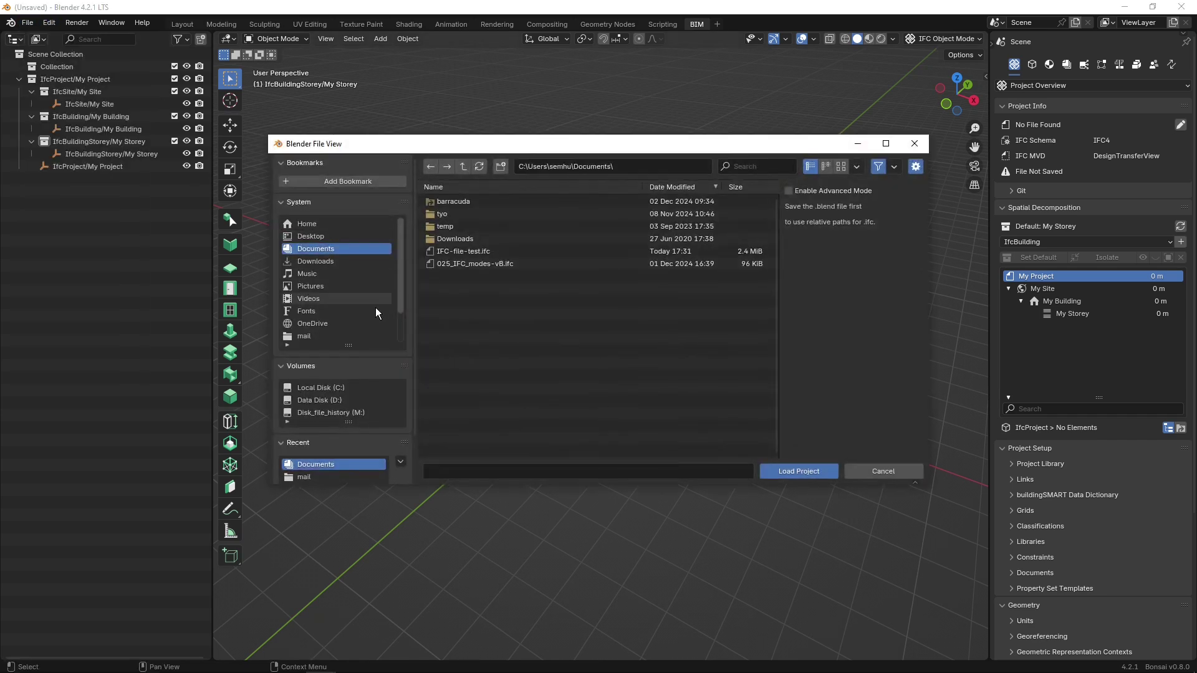
click(475, 251)
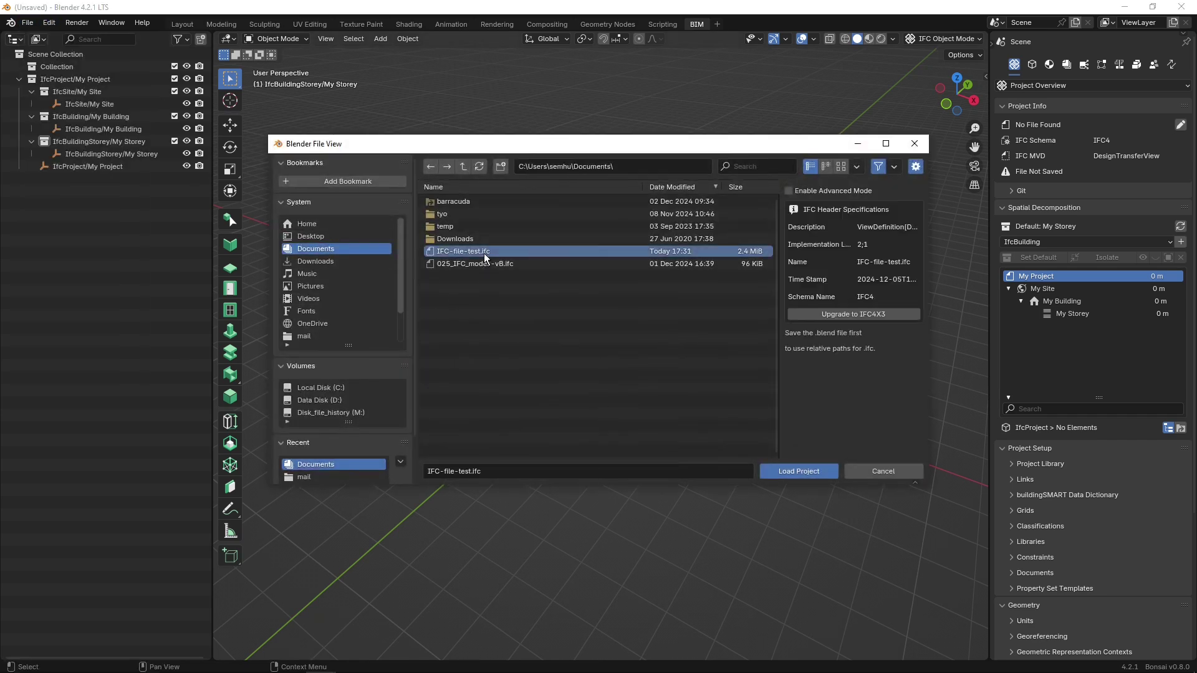
click(804, 472)
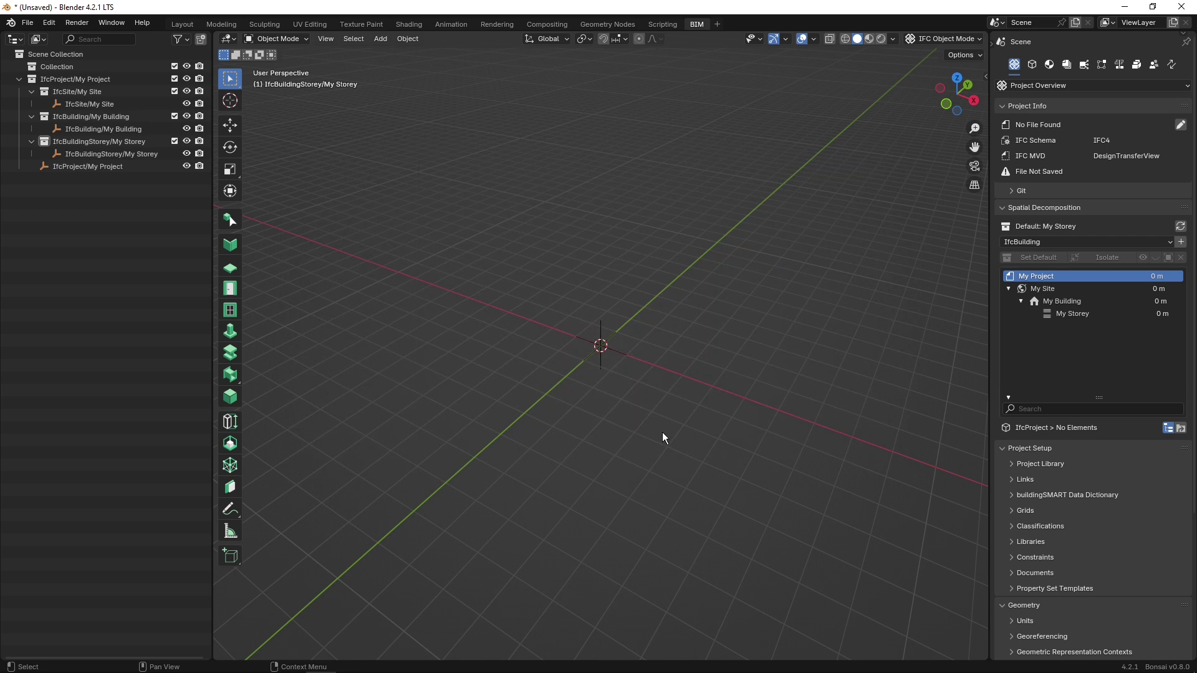
middle_drag(515, 419, 836, 461)
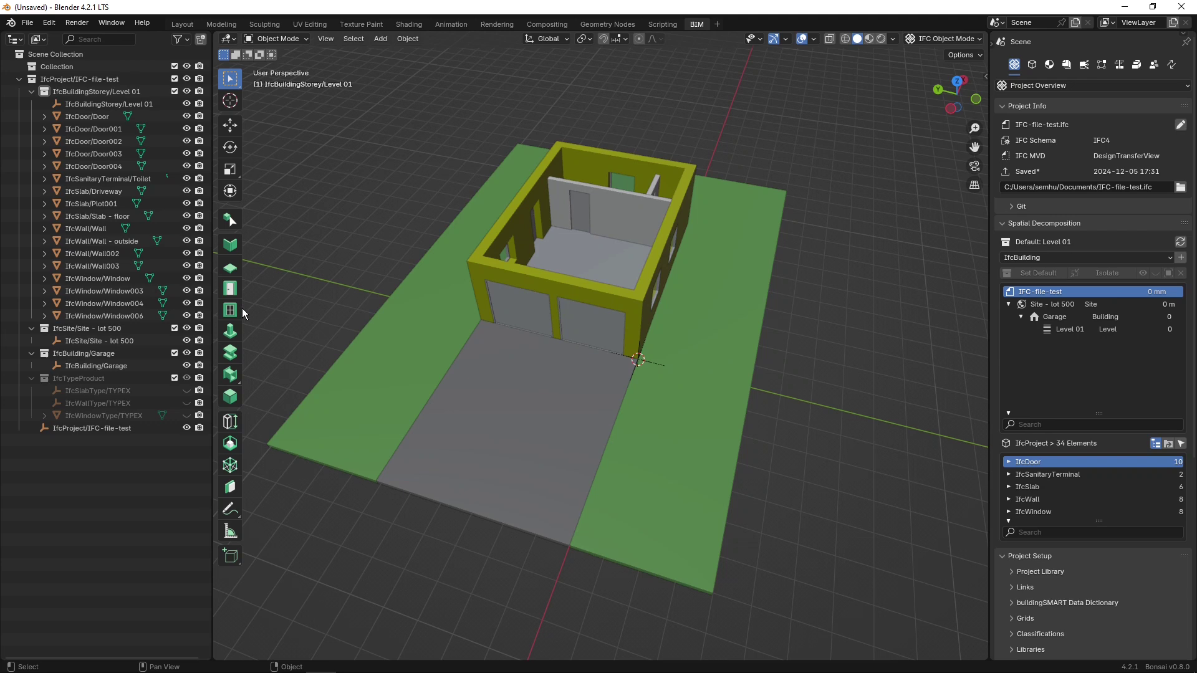
shift+right_click(326, 285)
Add a wall at the 3D cursor beside the plot and save it into IFC-file-test.ifc
click(230, 244)
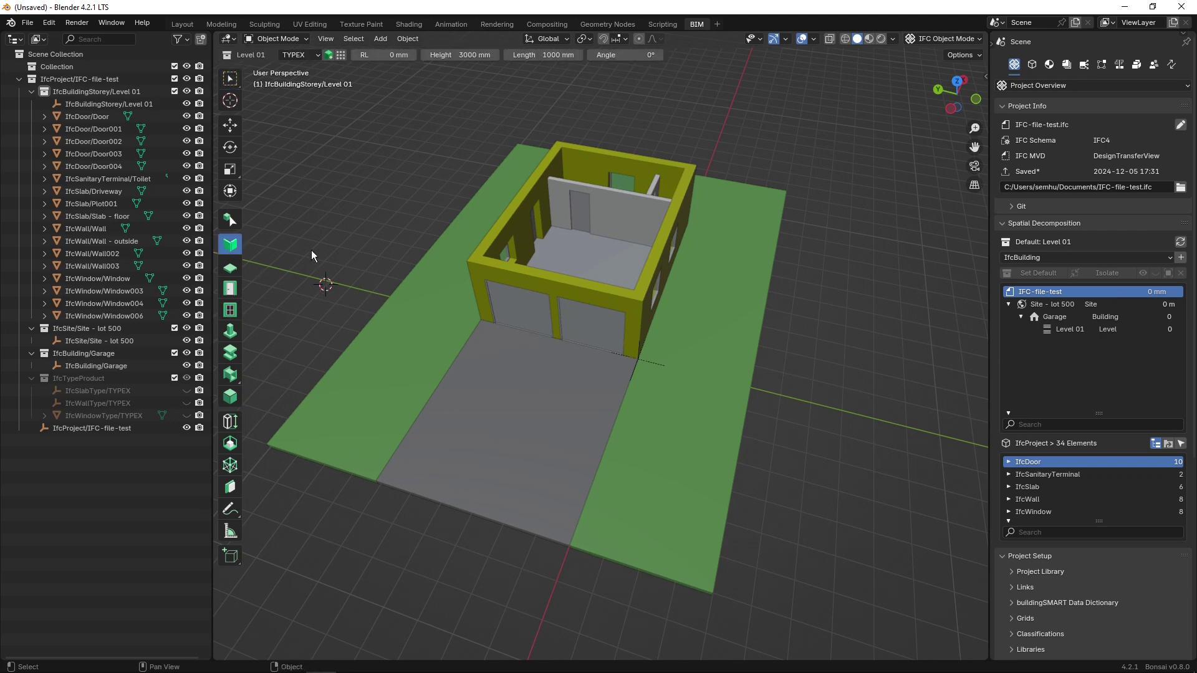
key(shift+a)
scroll(331, 315, down, 1)
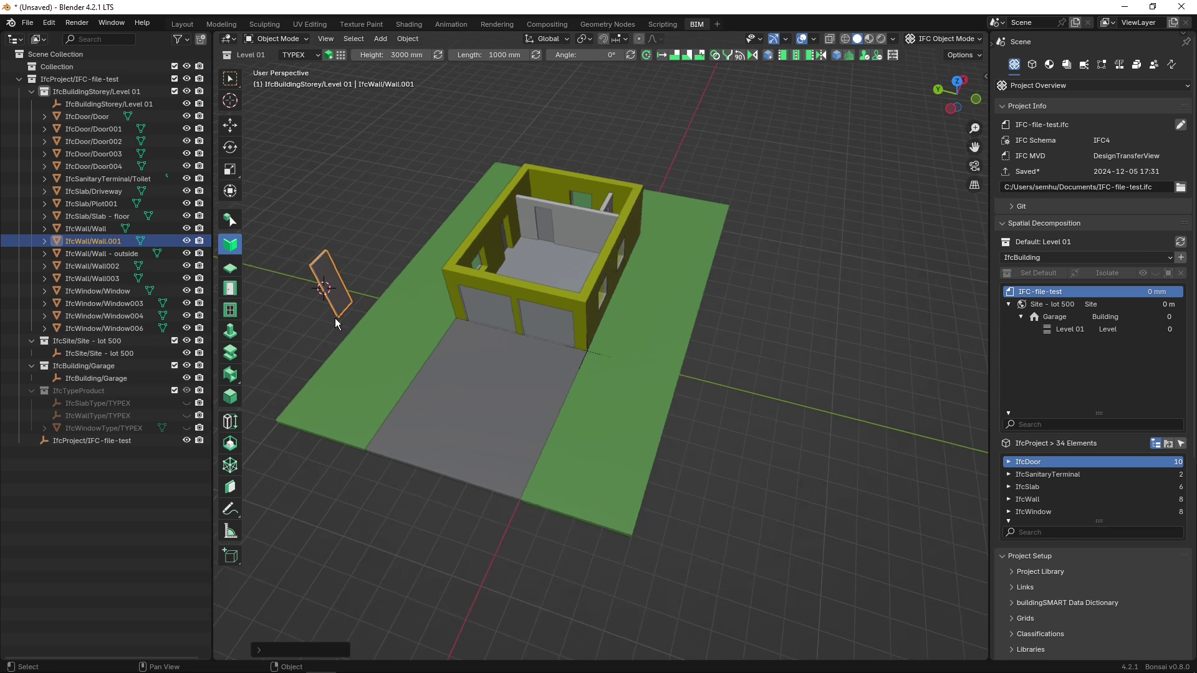
middle_drag(335, 318, 327, 290)
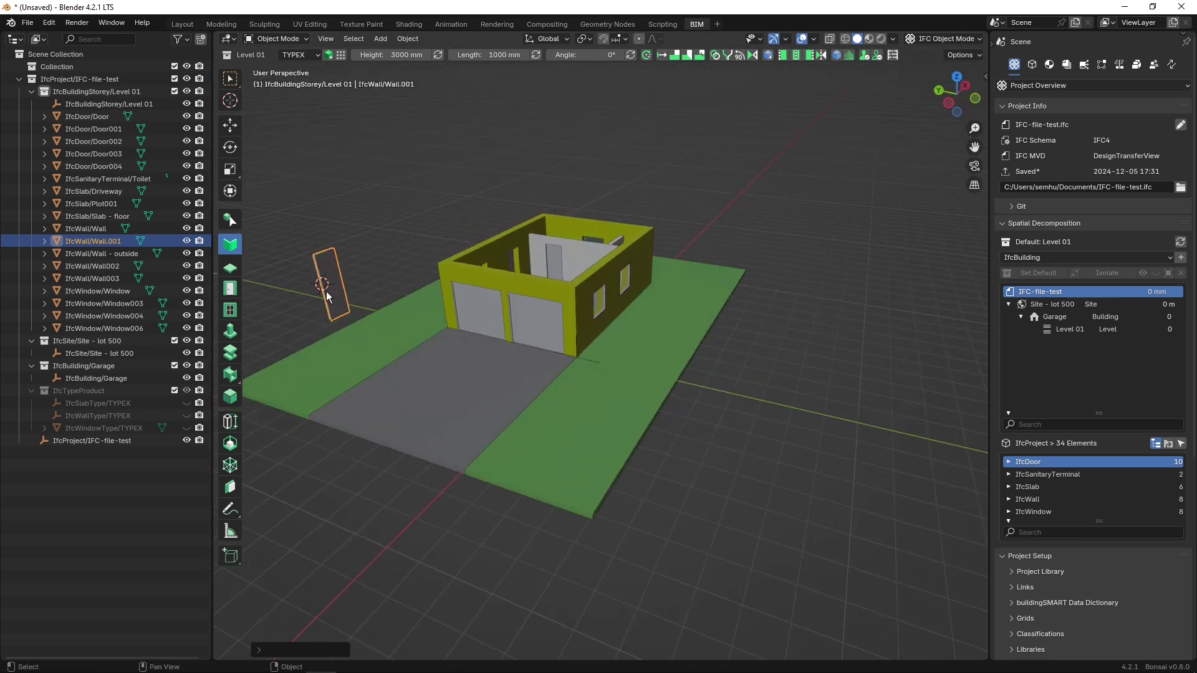
click(29, 26)
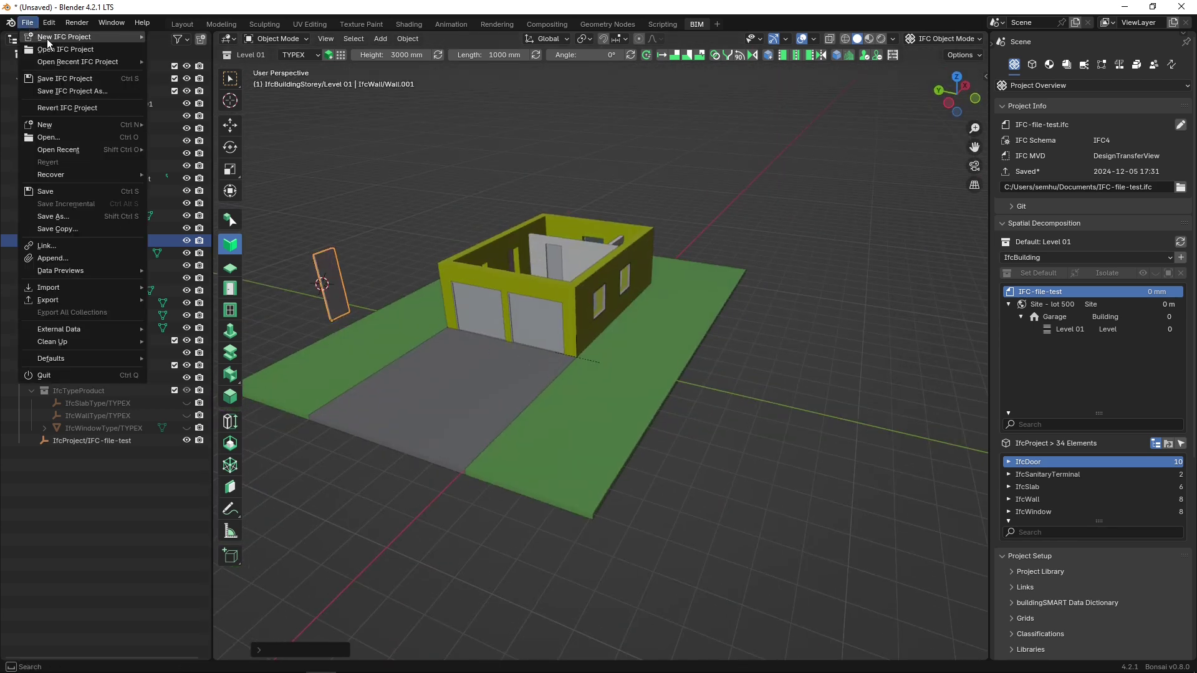
click(88, 79)
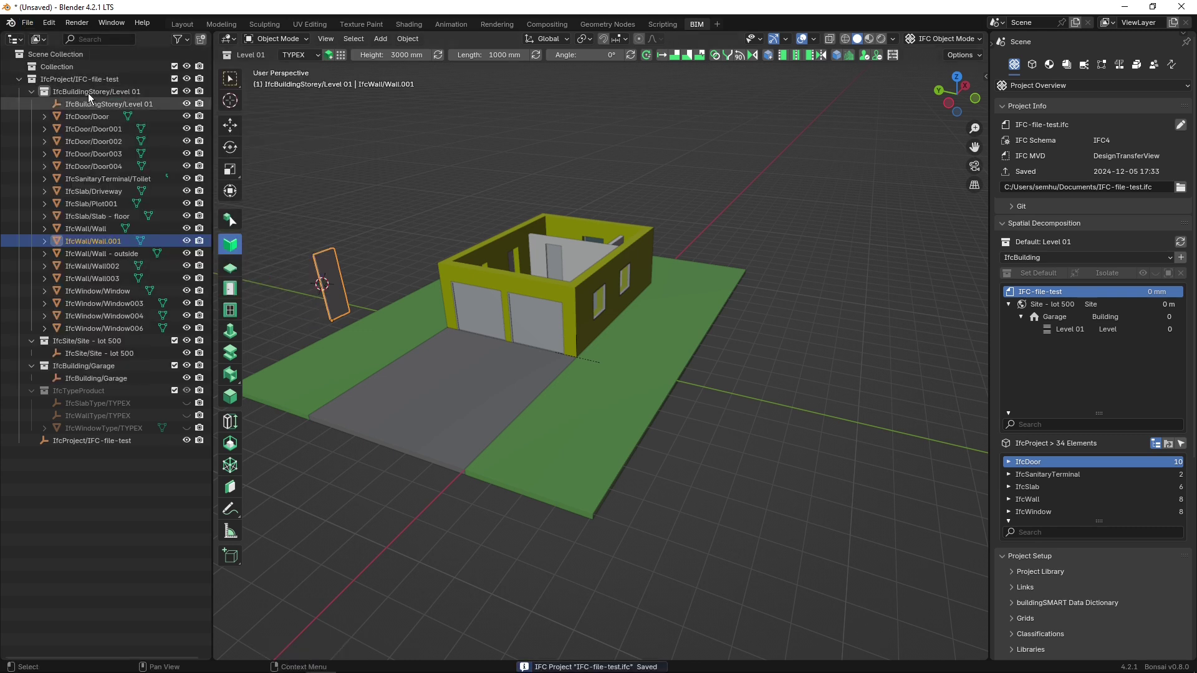
Start a new empty Metric (m) IFC project
click(27, 25)
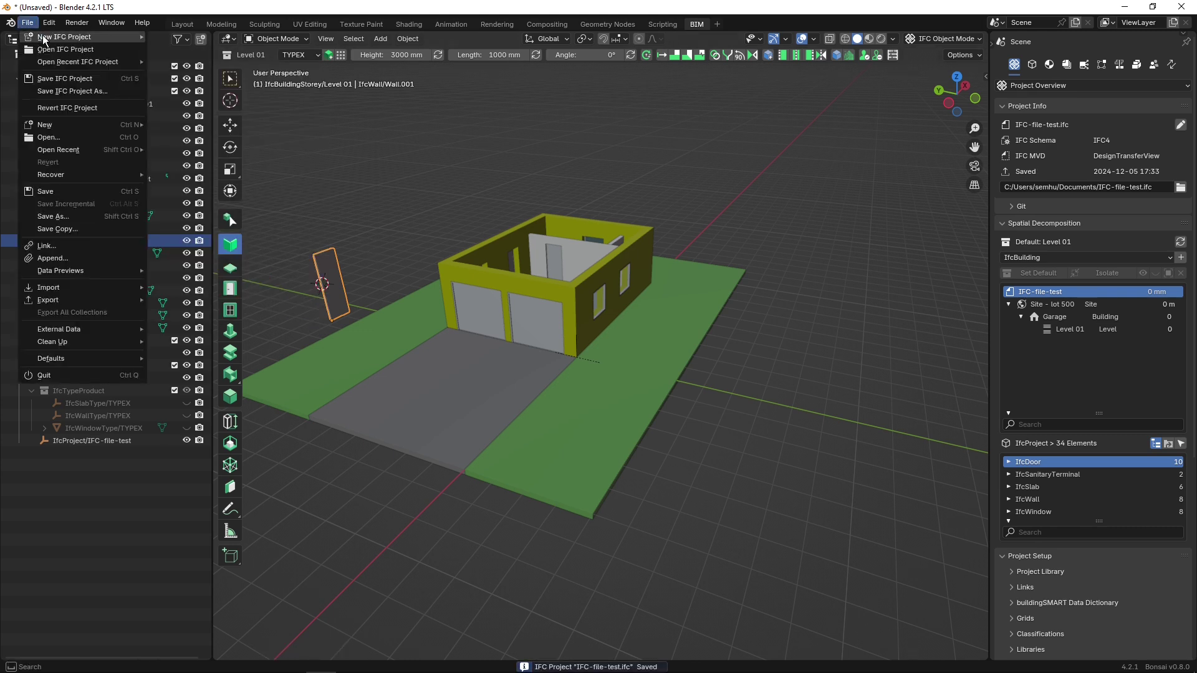
mouse_move(46, 38)
click(230, 36)
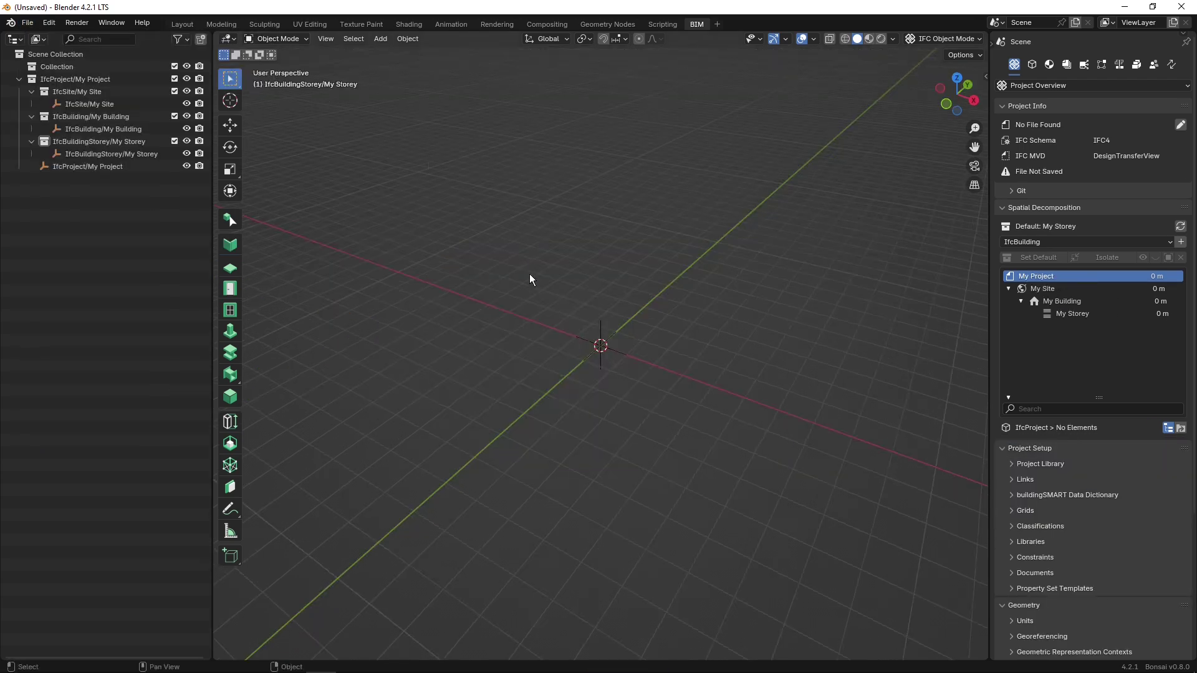
Load root-FC-file.FCStd from recent files, showing the linked IFC-file-test garage and Wall004
key(alt+Tab)
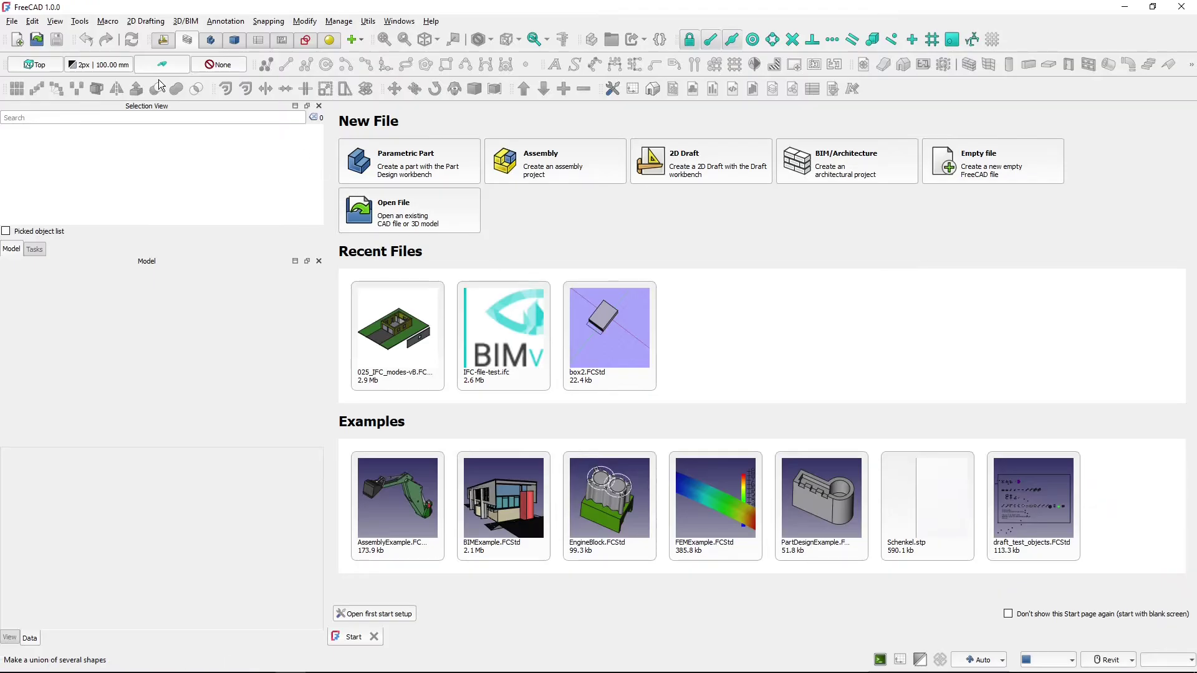
click(13, 22)
mouse_move(50, 65)
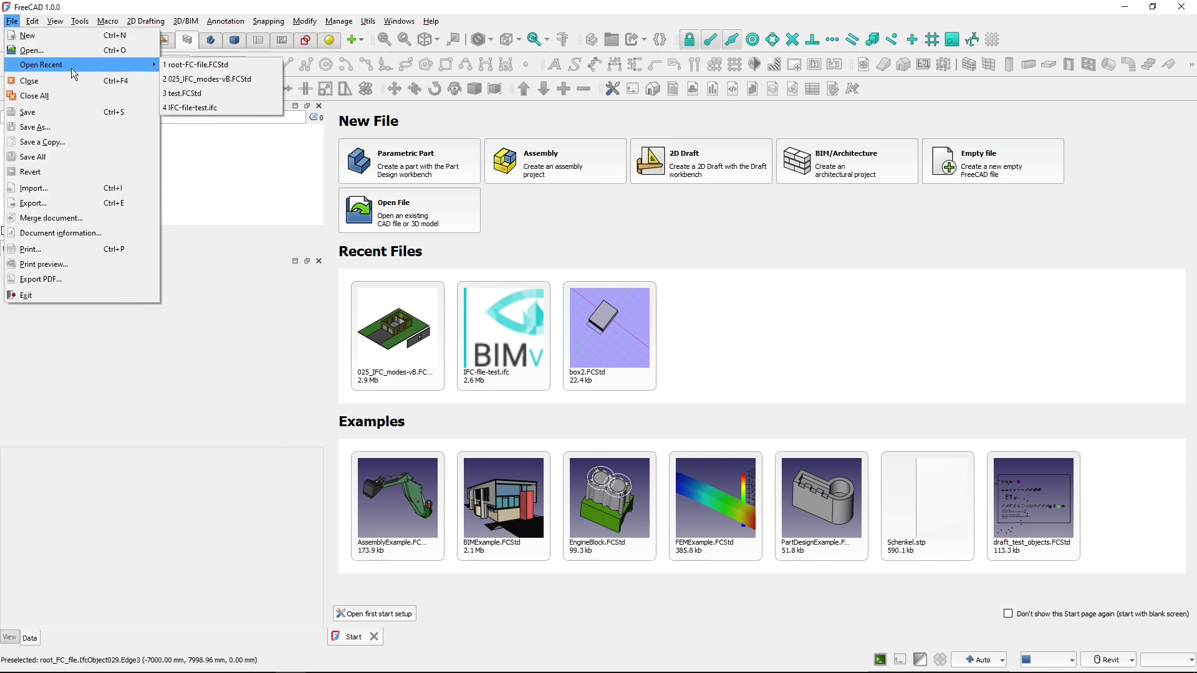
click(196, 65)
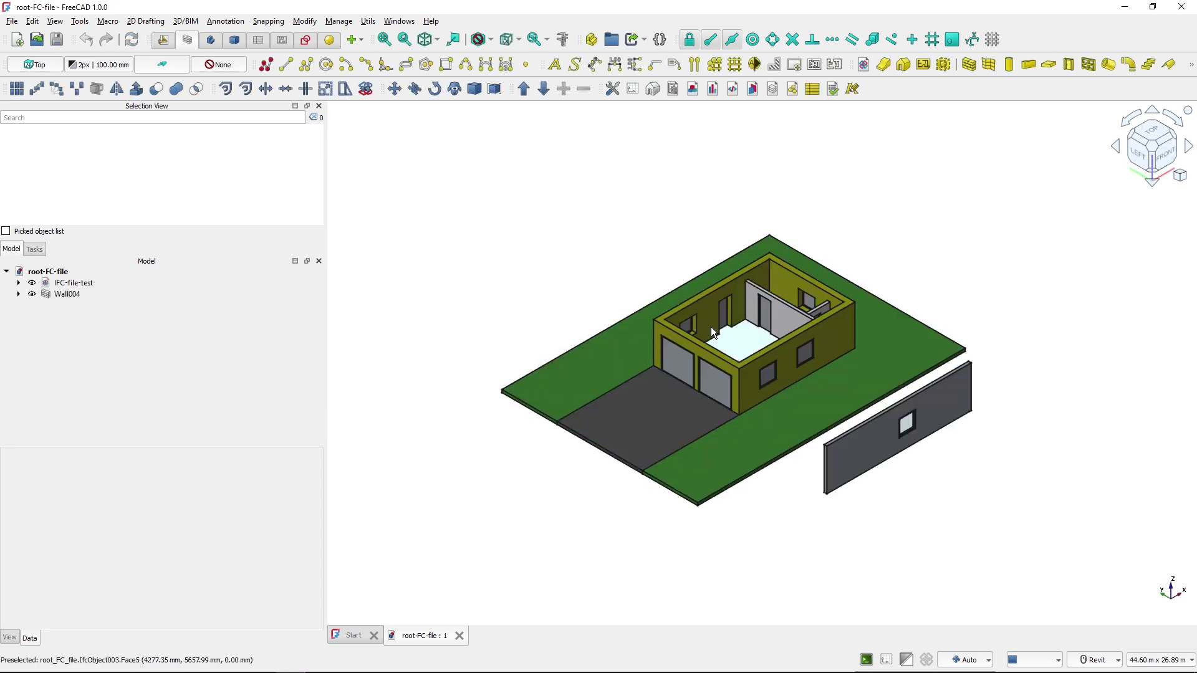
click(564, 321)
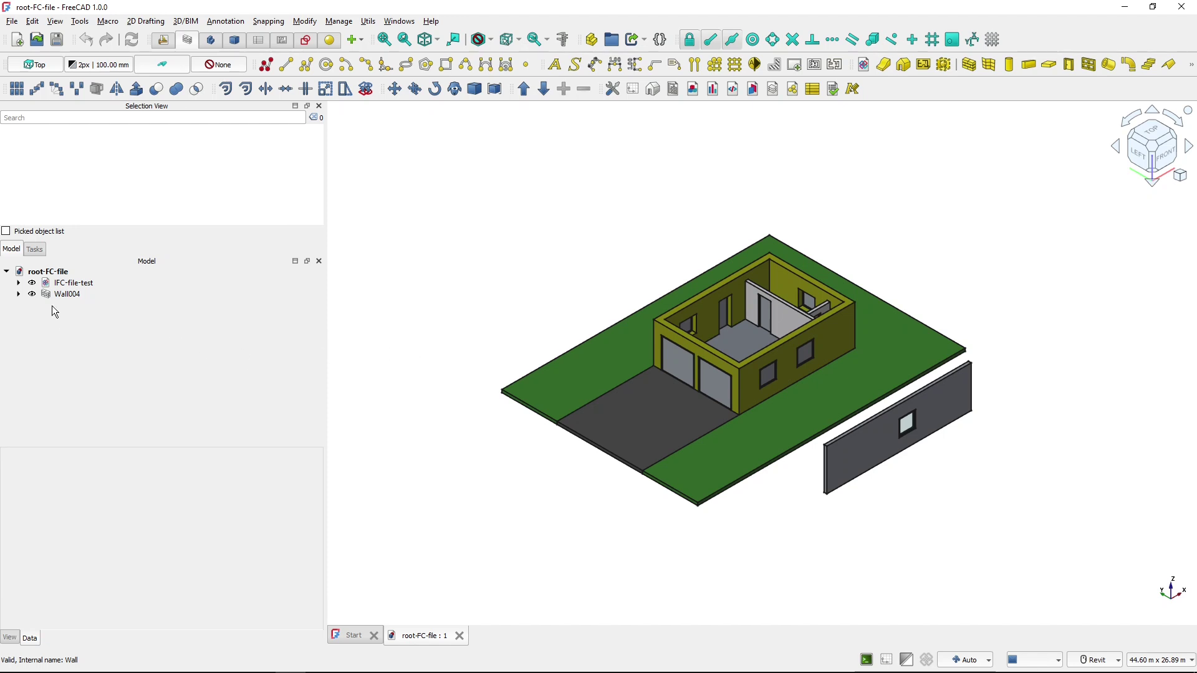
Select IFC-file-test to inspect its Ifc File Path, then expand it down through Site - lot 500
click(70, 284)
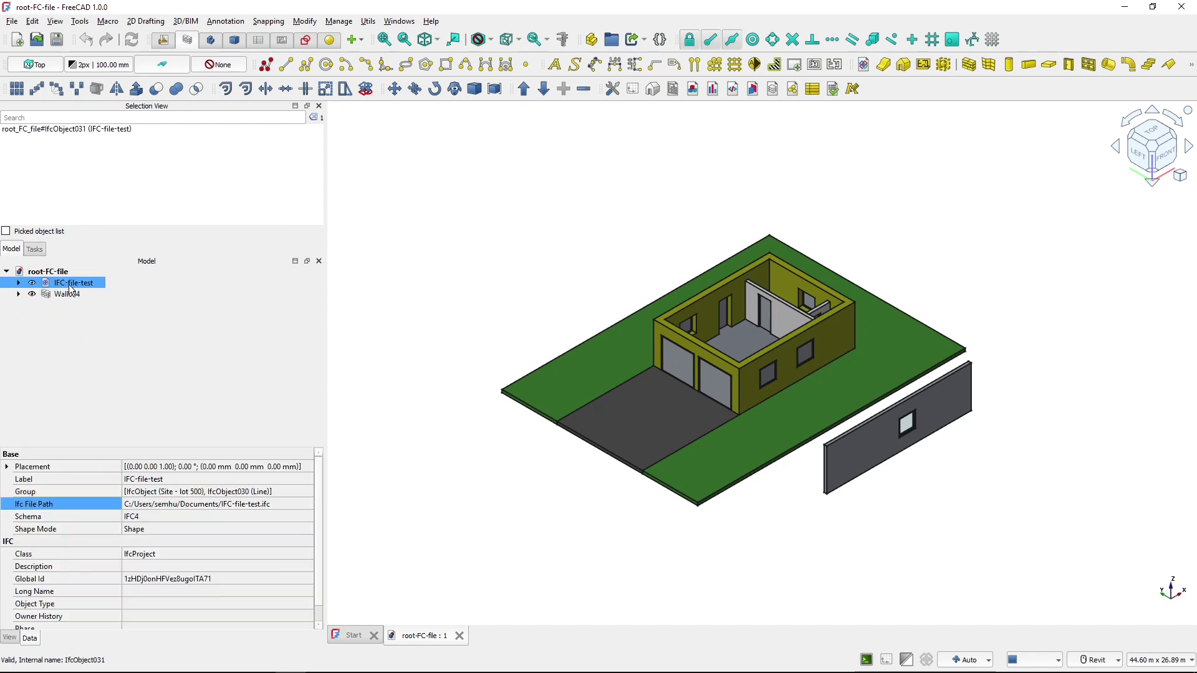
key(ctrl)
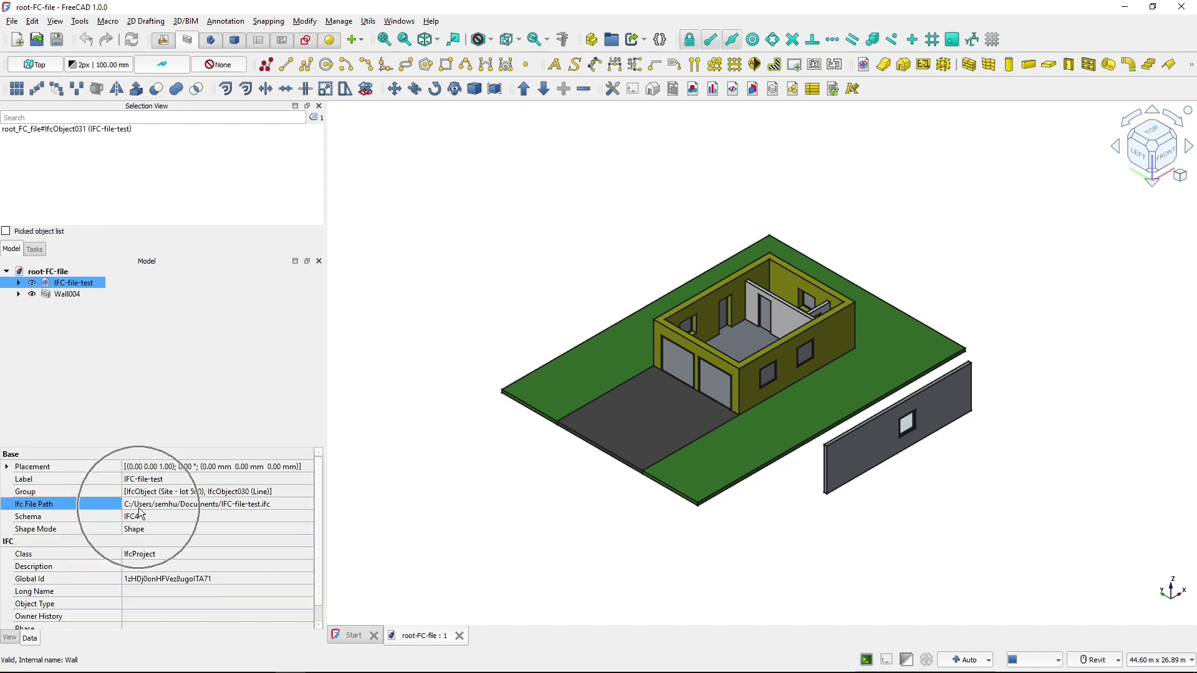
key(ctrl)
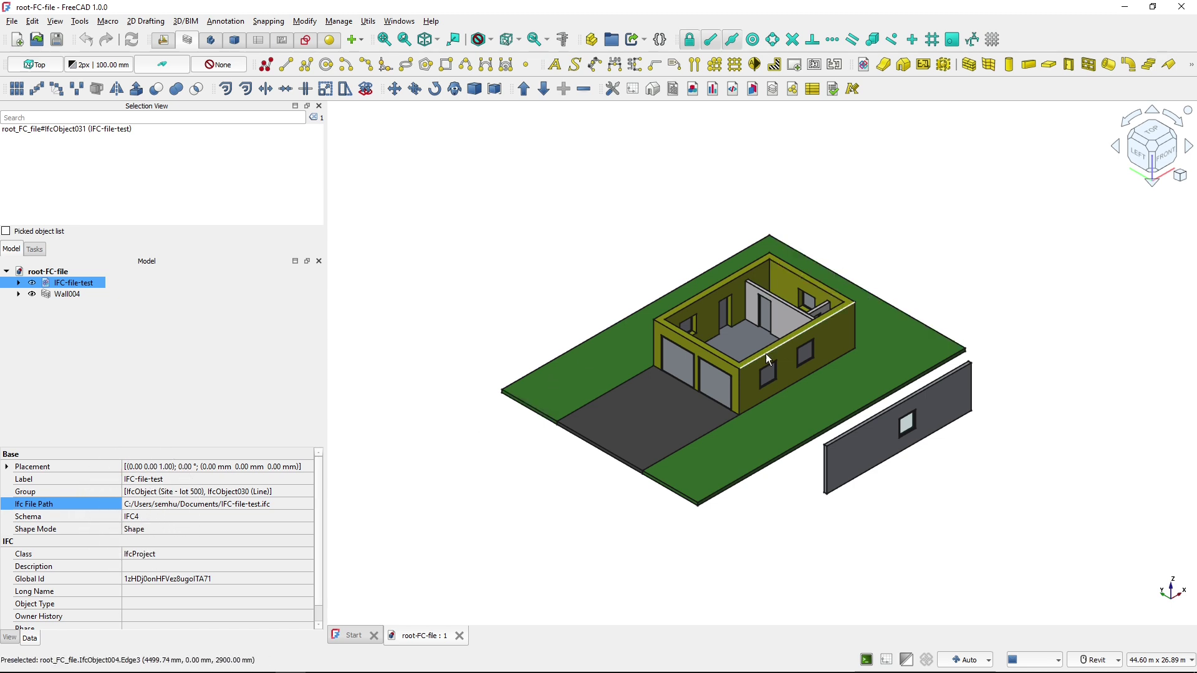
click(19, 283)
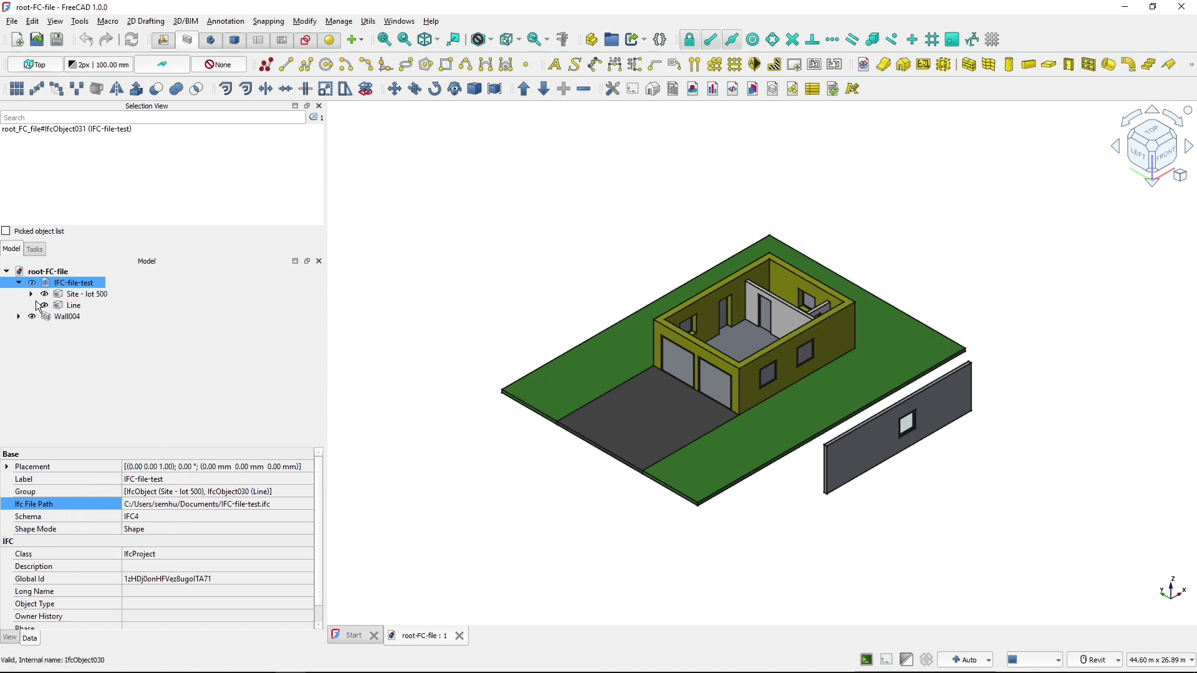
click(31, 293)
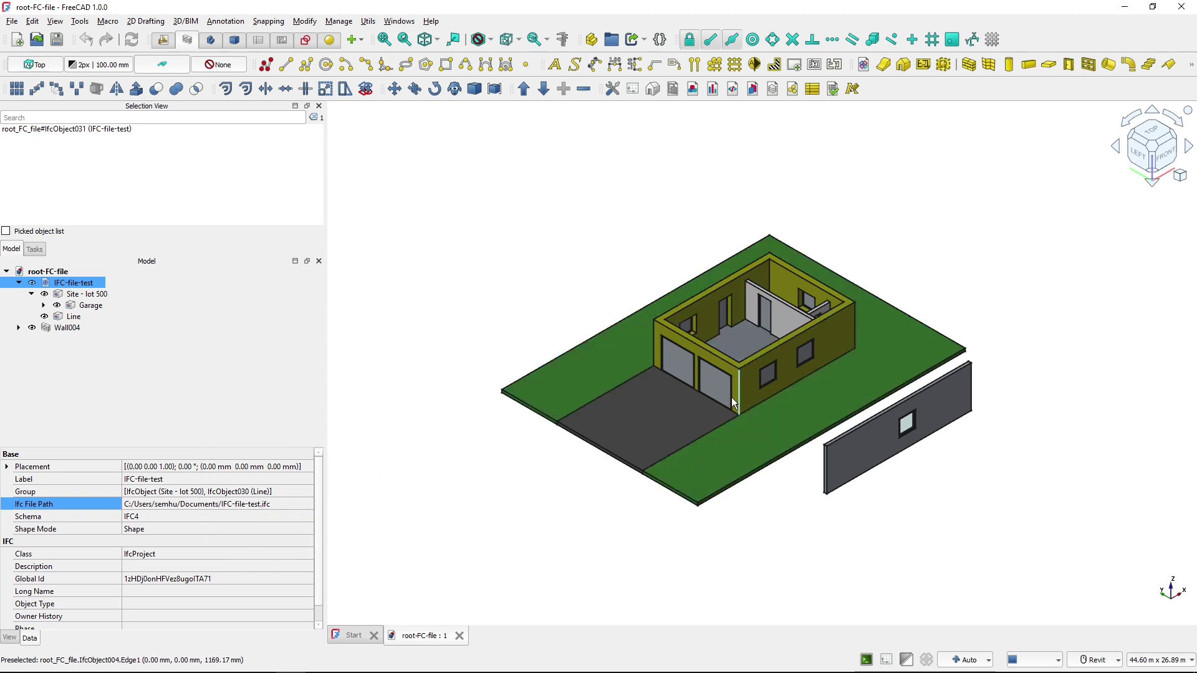
Close root-FC-file and rename IFC-file-test.ifc in Documents to IFC-file-test.ifc.backup
click(459, 636)
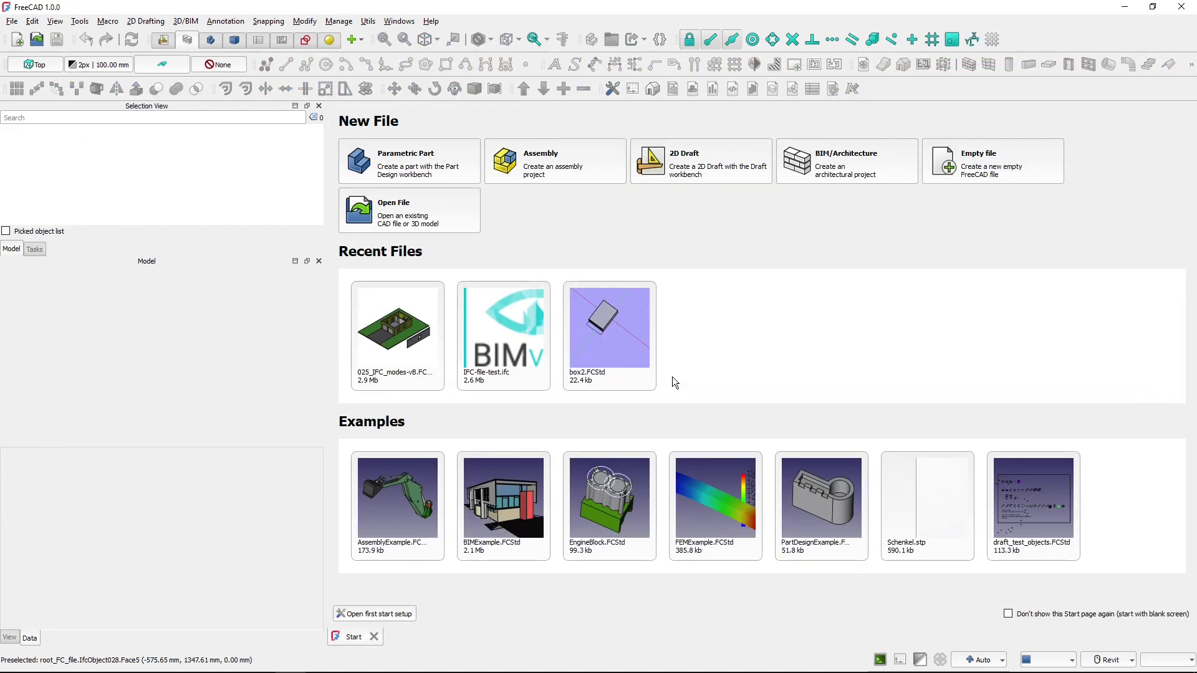
key(alt+Tab)
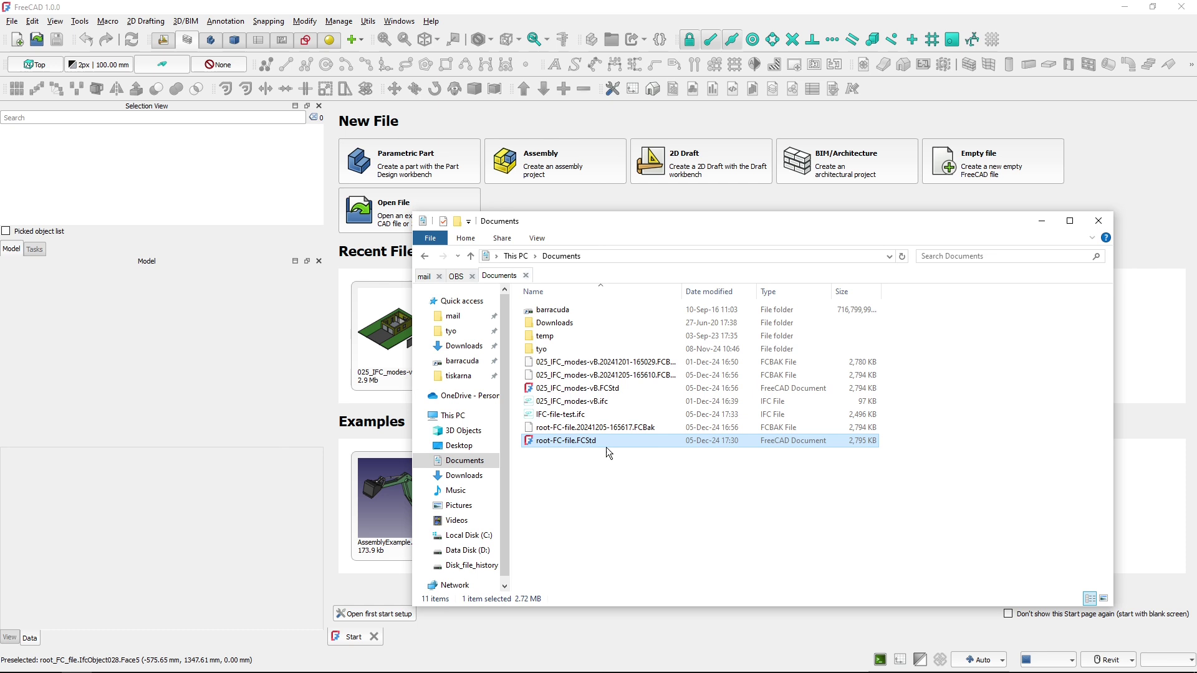
click(571, 416)
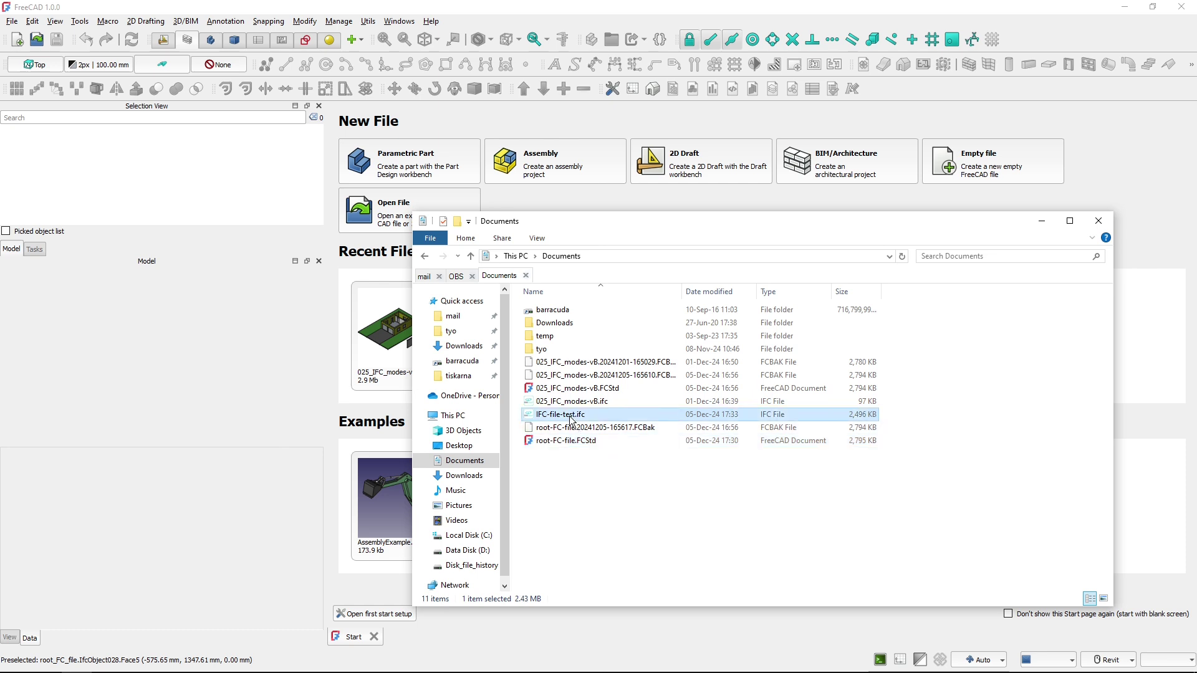
click(567, 417)
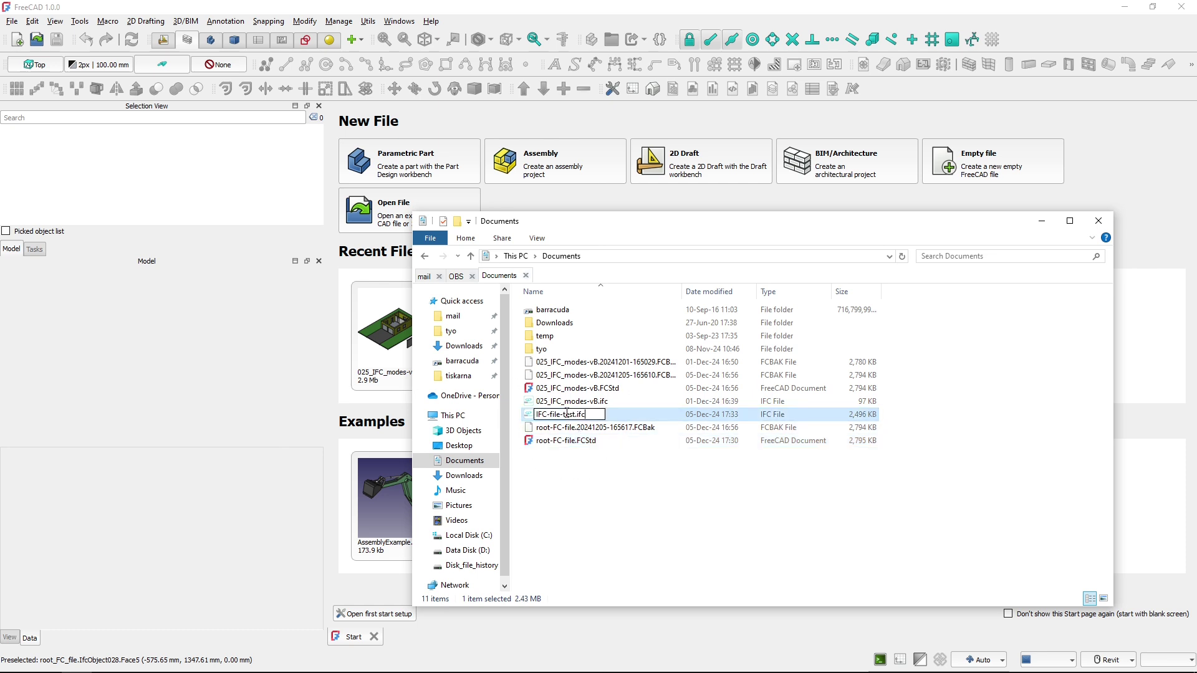
text(.backup)
key(Return)
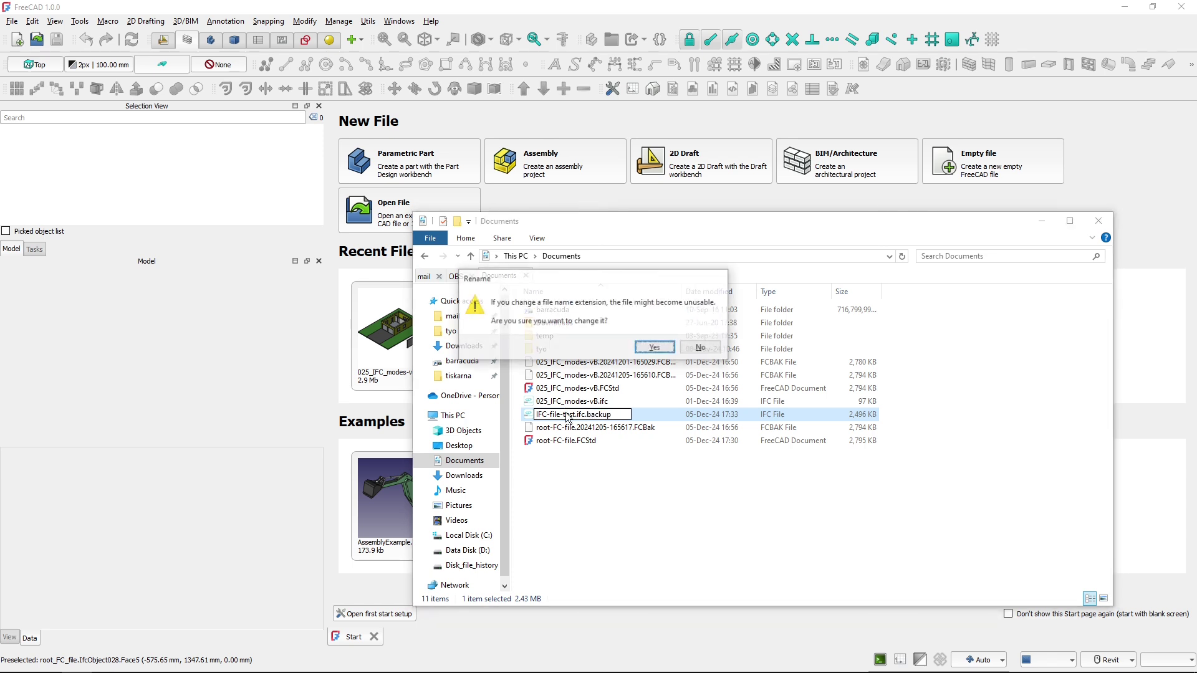
click(653, 347)
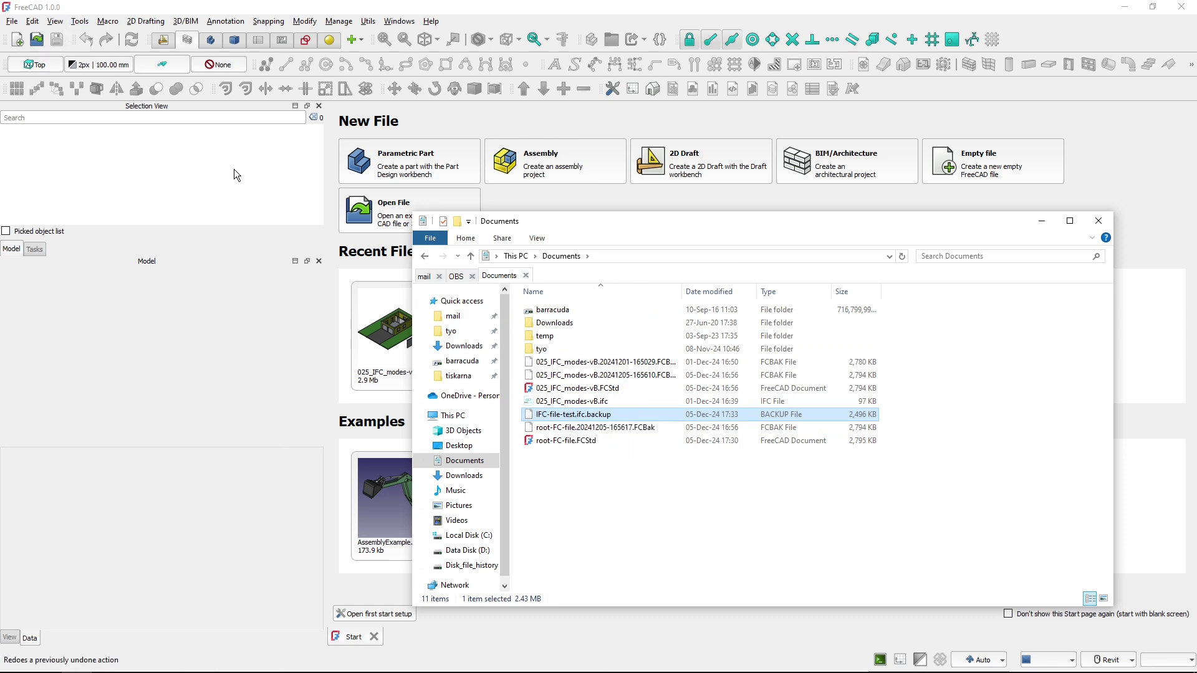
Reload root-FC-file.FCStd, then expand and select IFC-file-test in the Model tree
click(271, 6)
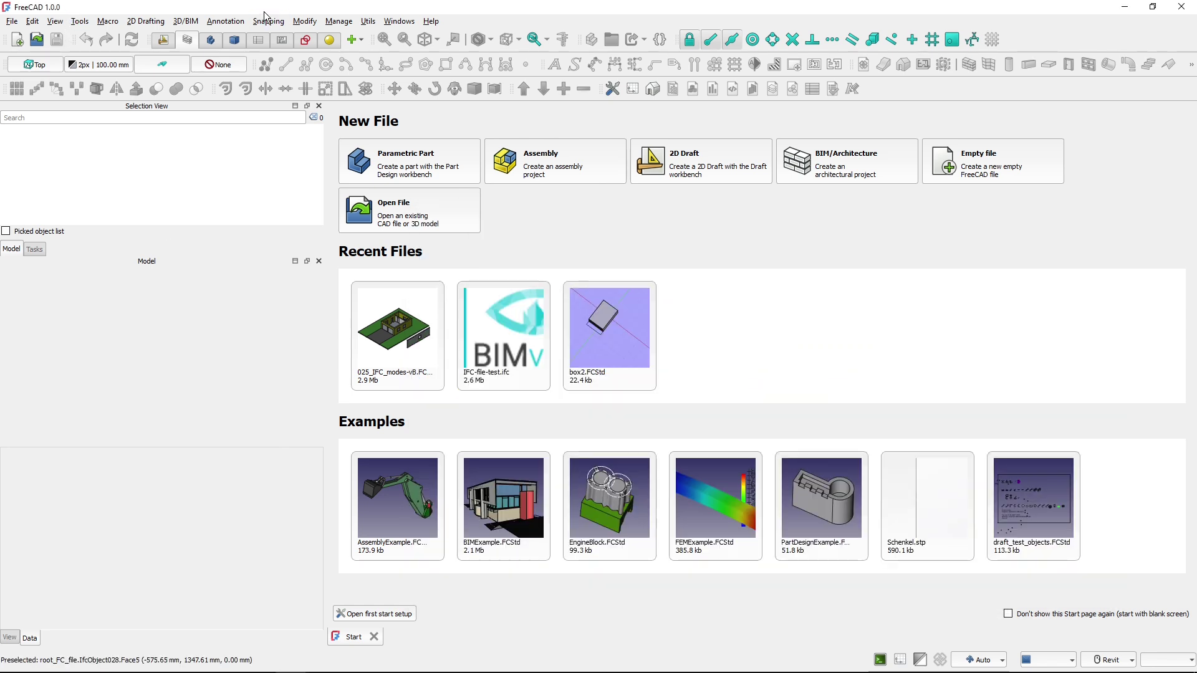
click(11, 22)
mouse_move(45, 65)
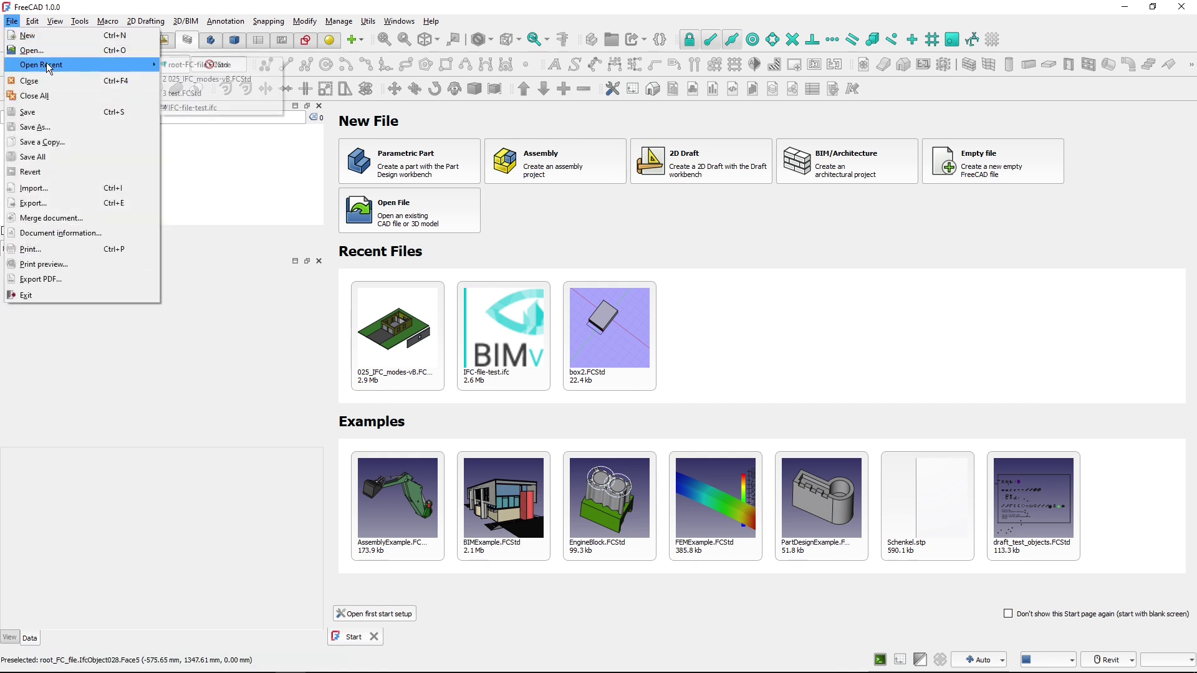
click(200, 65)
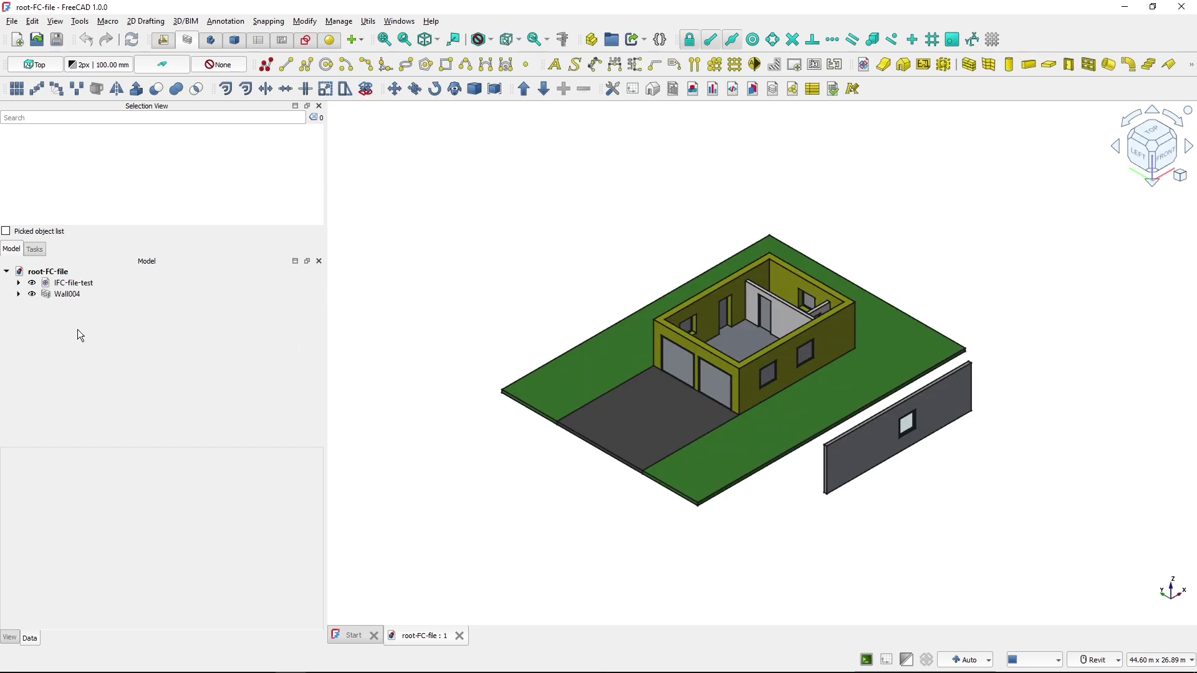
click(19, 282)
click(73, 282)
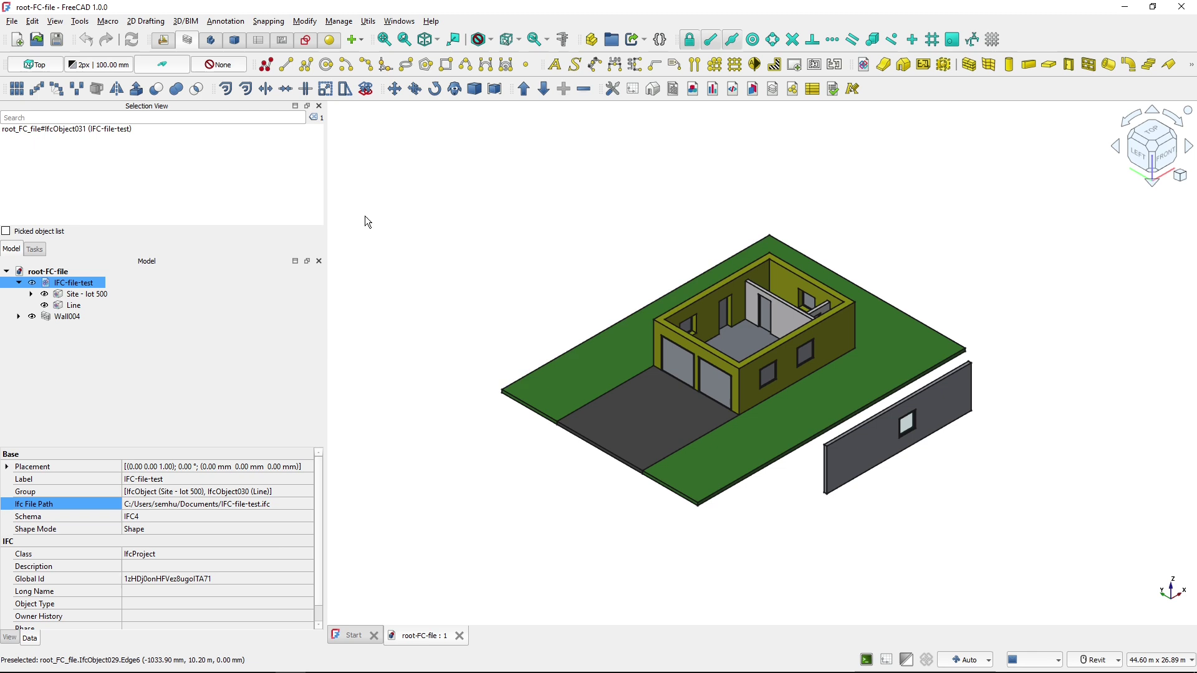
Check the garage still displays in the 3D view, then bring up the FreeCAD donation wiki page
click(104, 13)
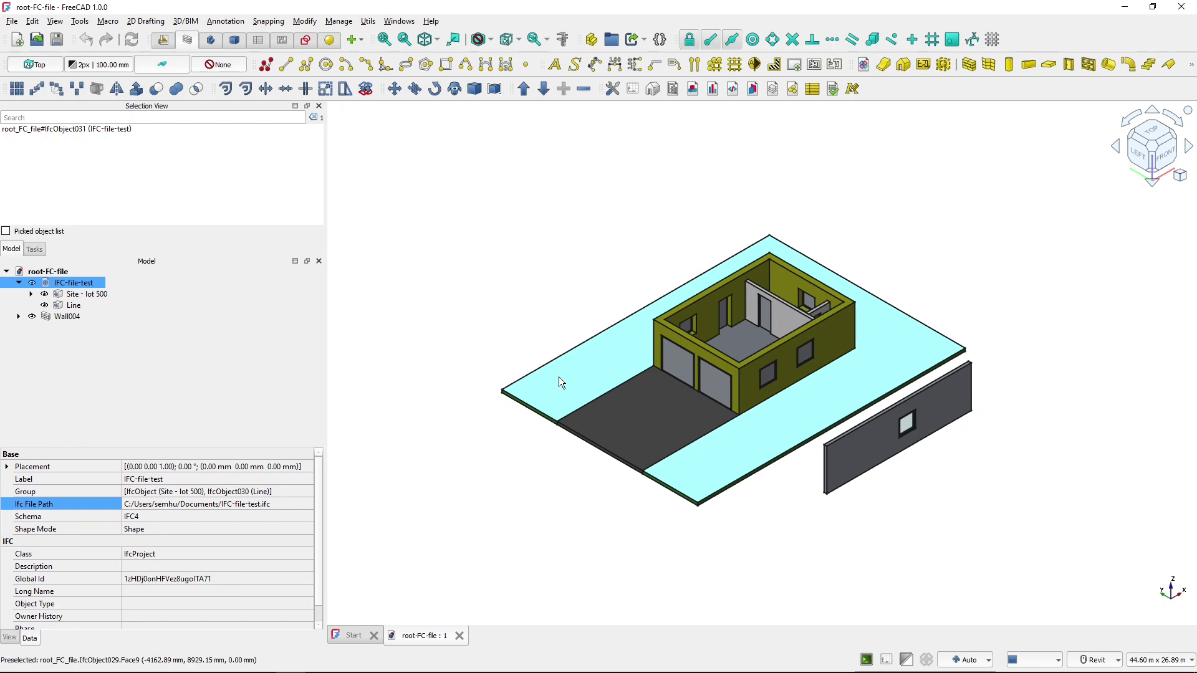
click(276, 506)
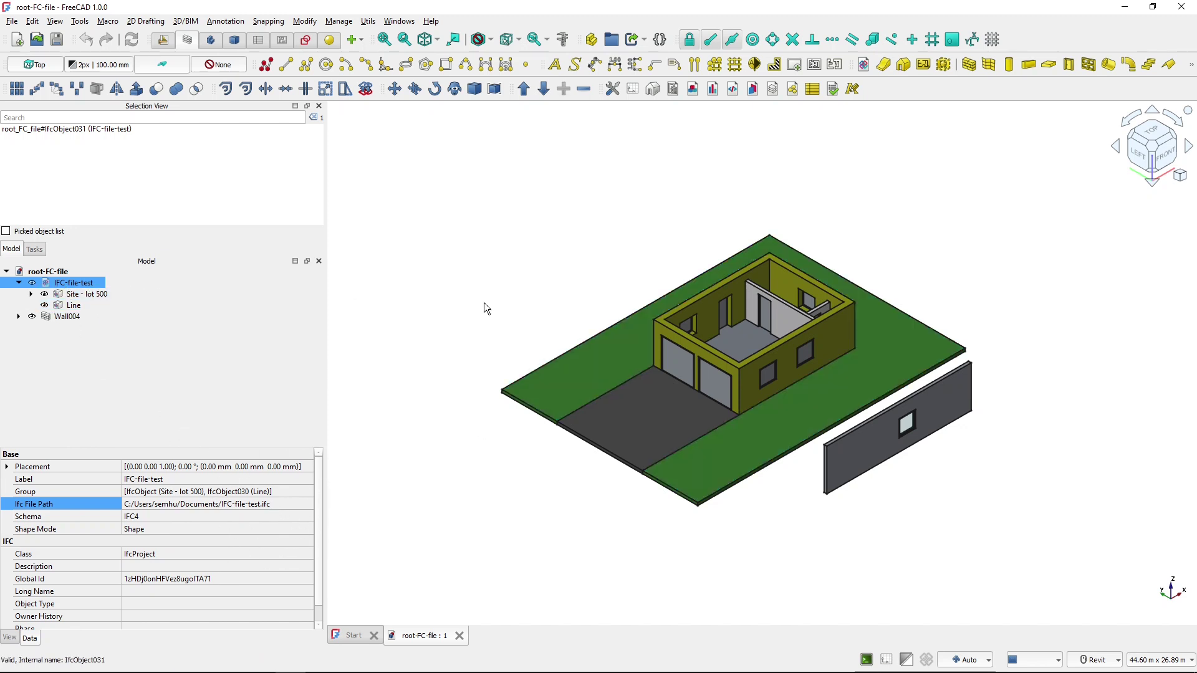
click(749, 387)
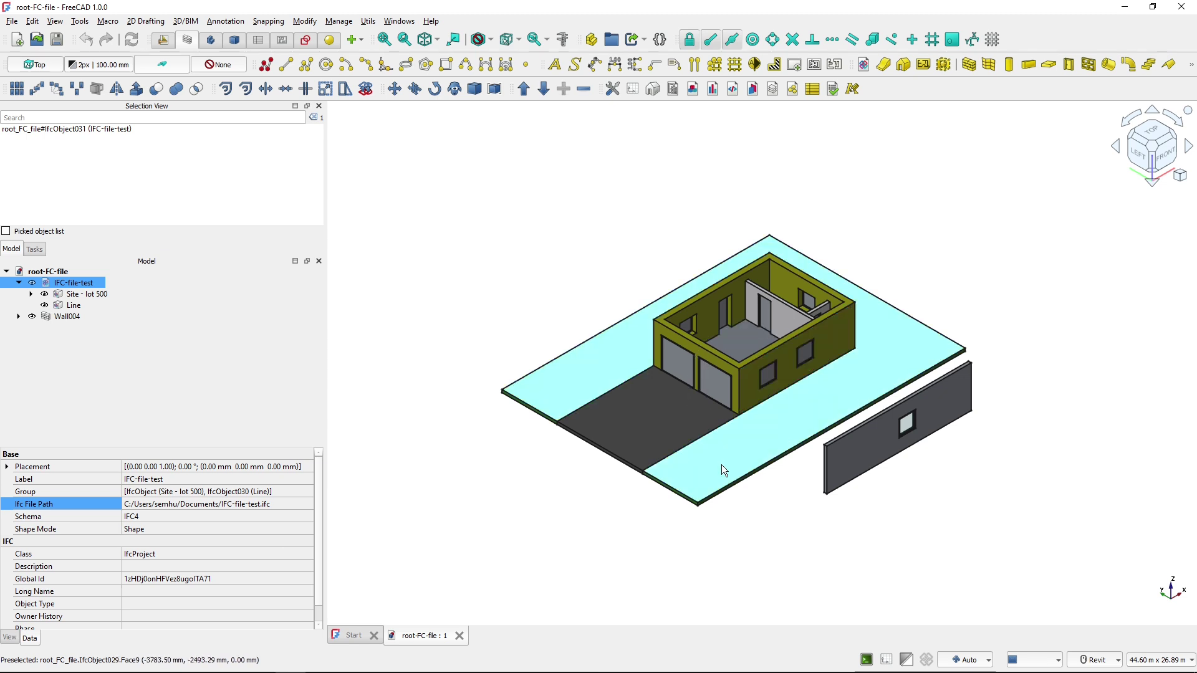